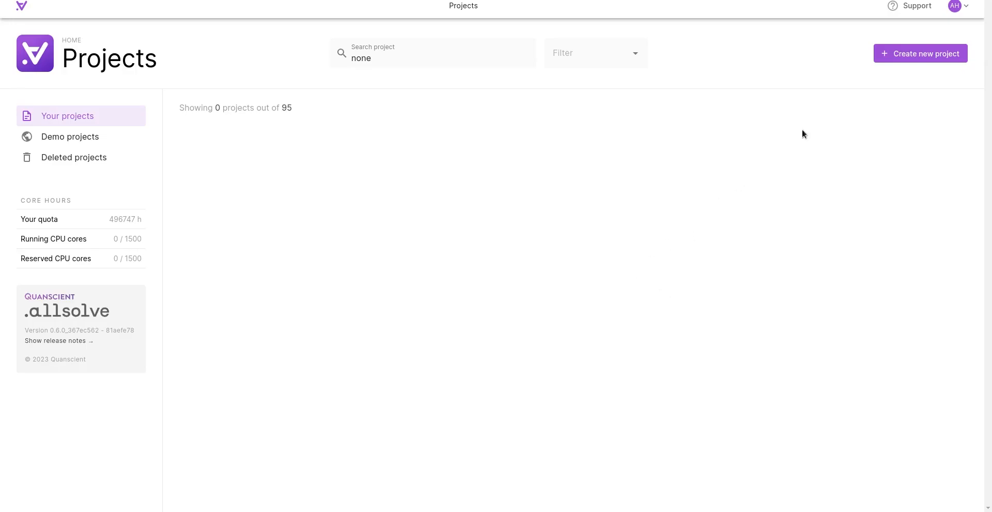
Step: Create a 3D project named "PMUT pulse echo" and start its geometry with a cylinder
click(902, 54)
text(PMUT pulse echo)
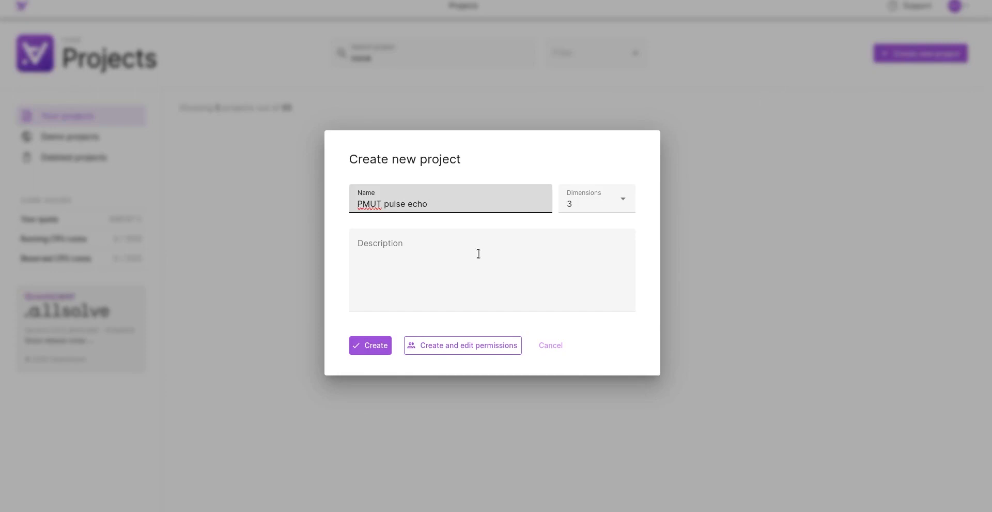
click(369, 346)
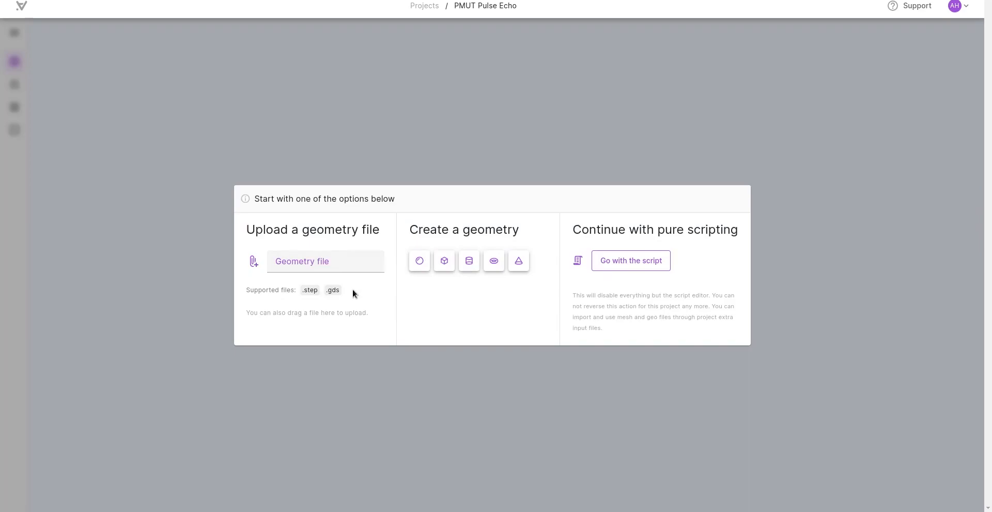
click(468, 261)
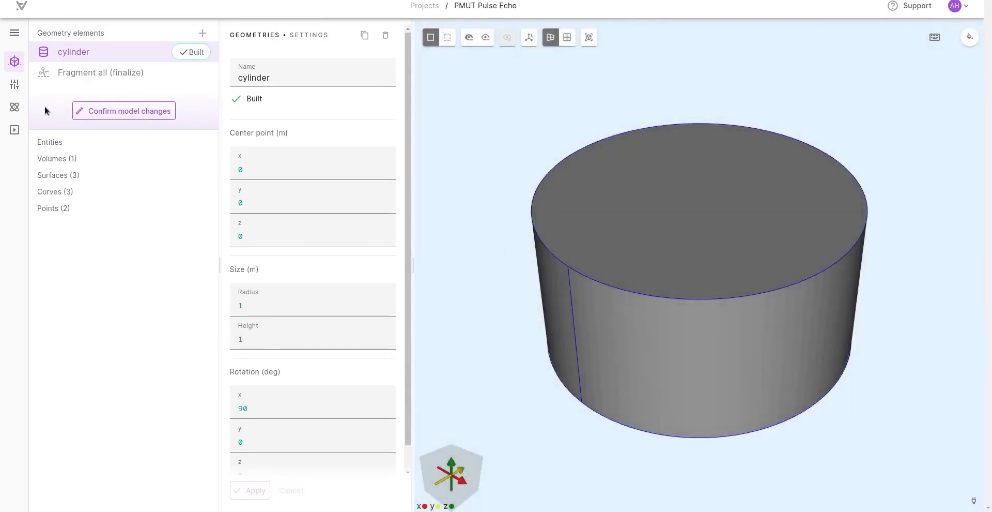
Step: Add a shared expression thmem, described as "PMUT membrane thickness", with the value 20e-6
click(15, 85)
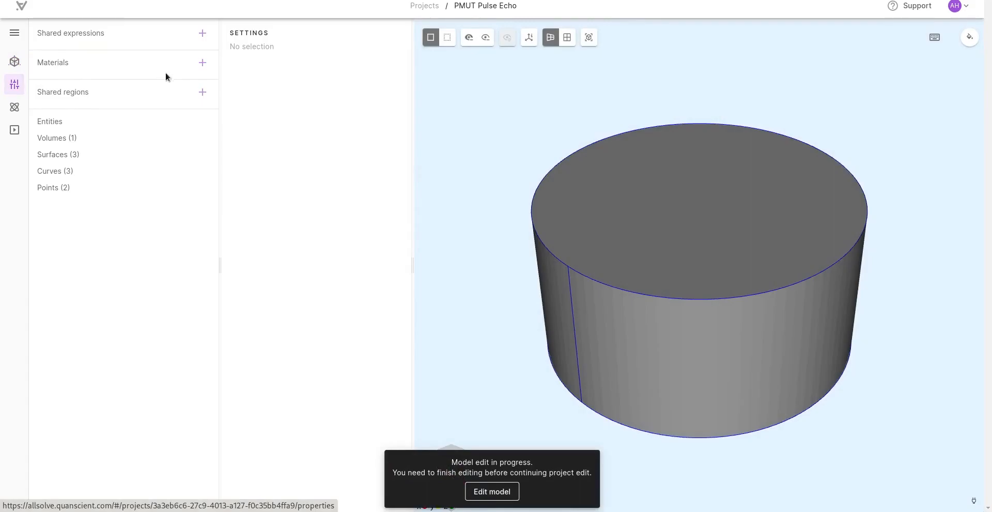
click(203, 34)
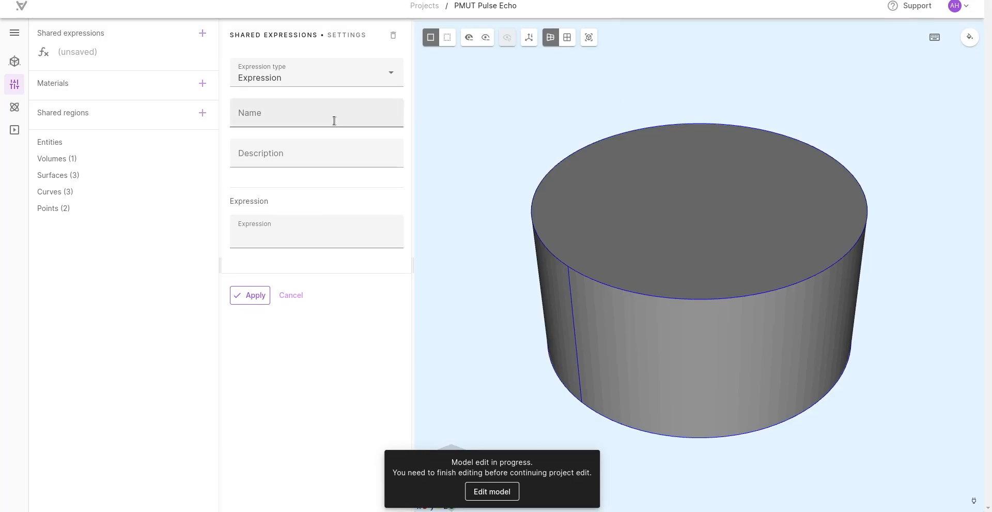
click(254, 104)
text(thmem)
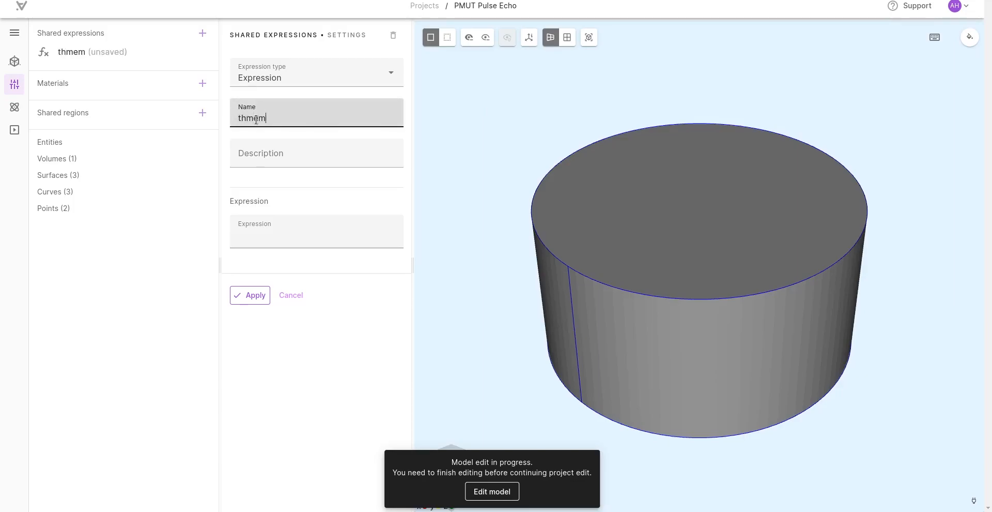
click(268, 155)
text(PMUT membrane thickness)
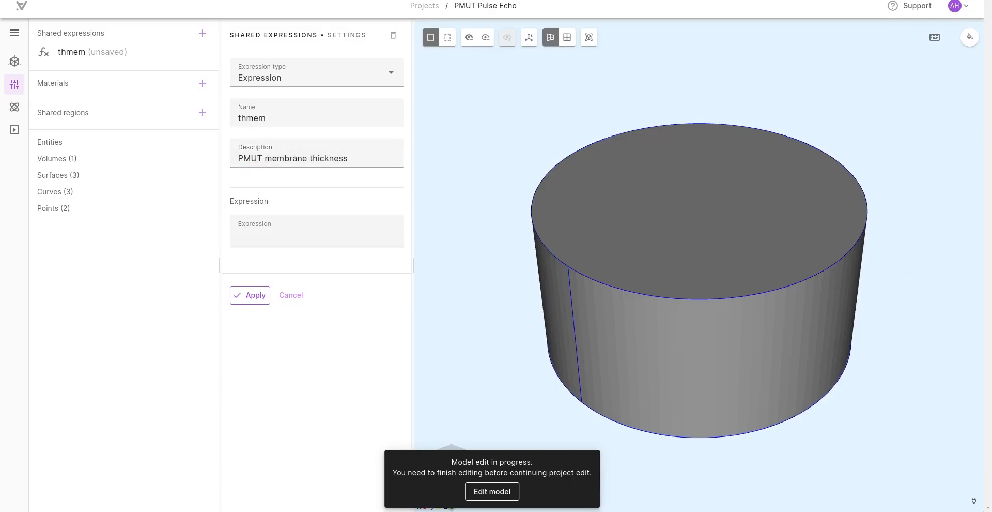
click(330, 237)
text(20e-6)
click(249, 294)
Step: Add a shared expression radmem, described as "PMUT membrane radius", with the value 200e-6
click(202, 33)
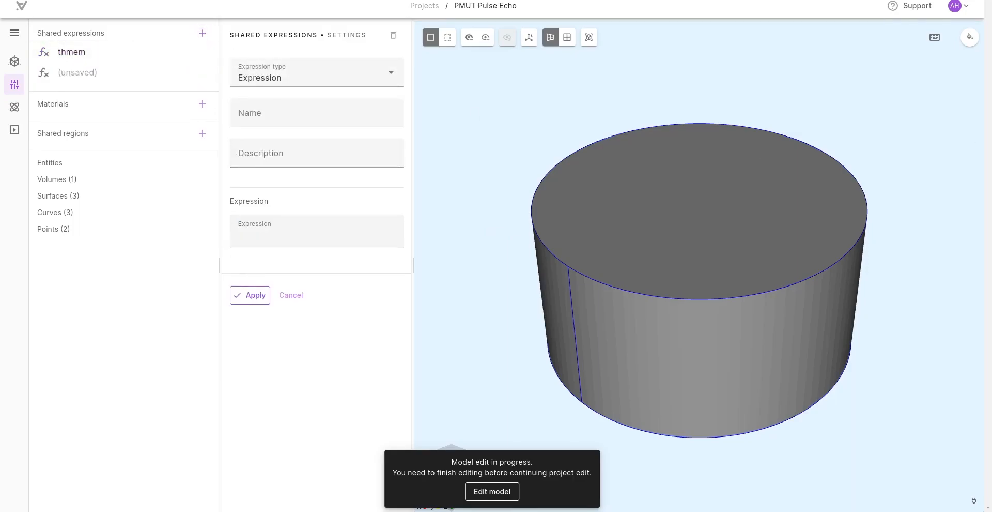
click(304, 117)
text(radmem)
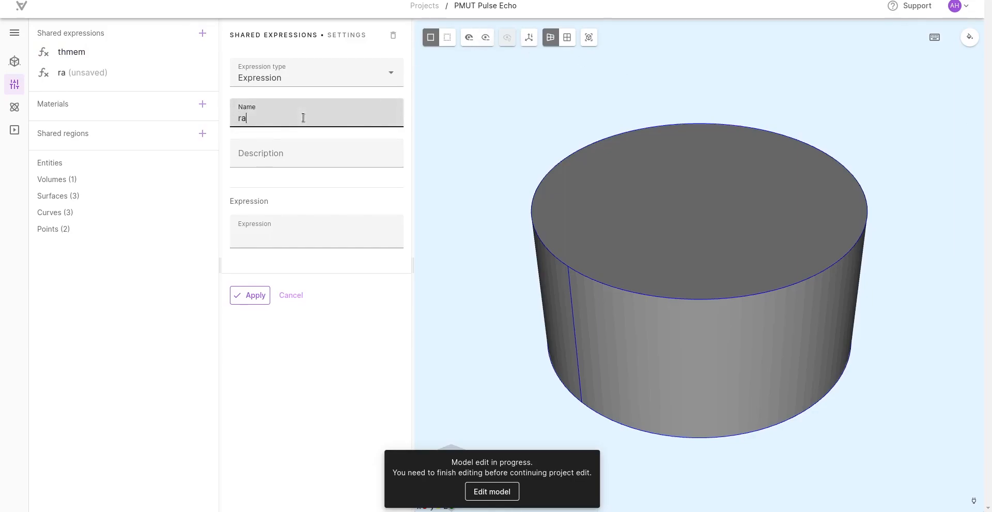
click(294, 150)
text(PMUT membrane radius)
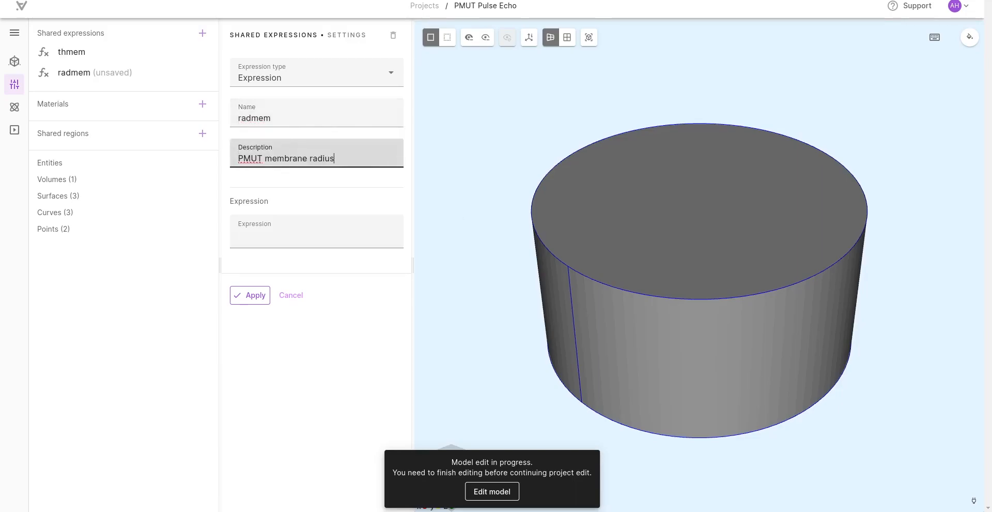
key(Tab)
click(314, 238)
text(200e-6)
click(248, 294)
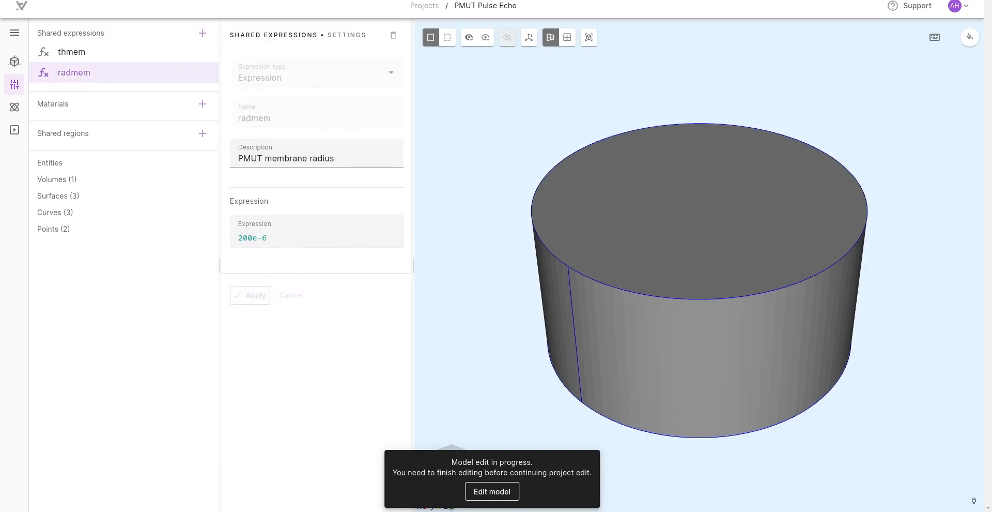
Step: Add a shared expression cov with the value 0.67, describing it as the piezo membrane coverage radius
click(202, 33)
click(262, 117)
text(cov)
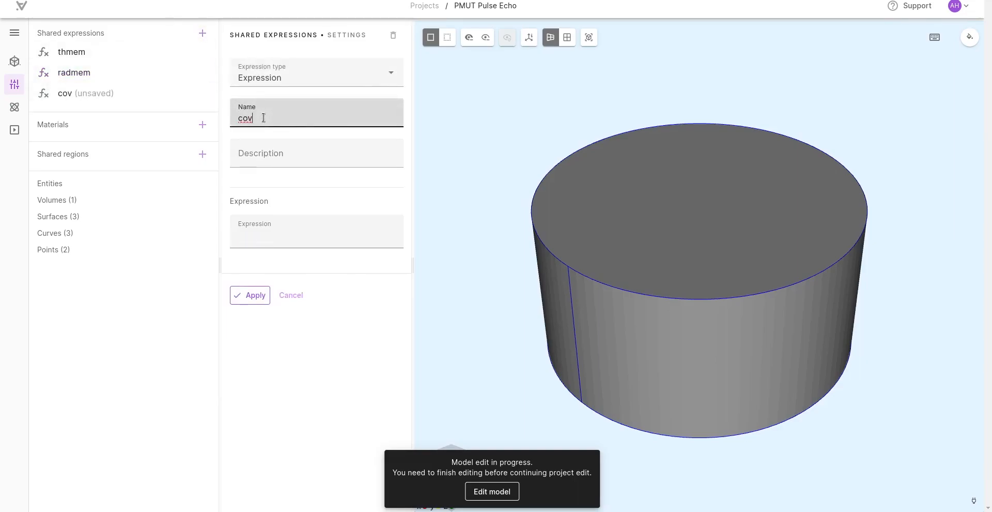
click(286, 160)
text(membrane coverage radius in percents)
click(269, 241)
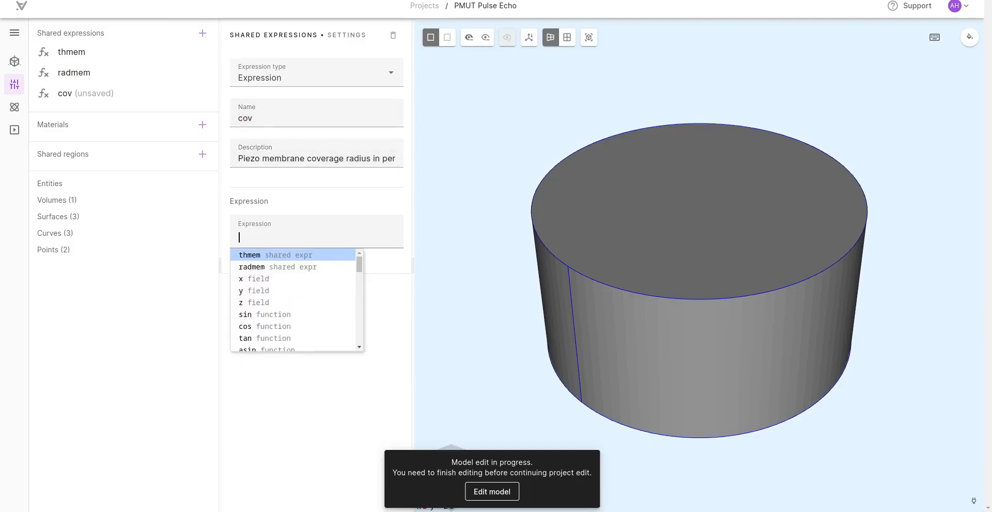
click(238, 237)
text(0.67)
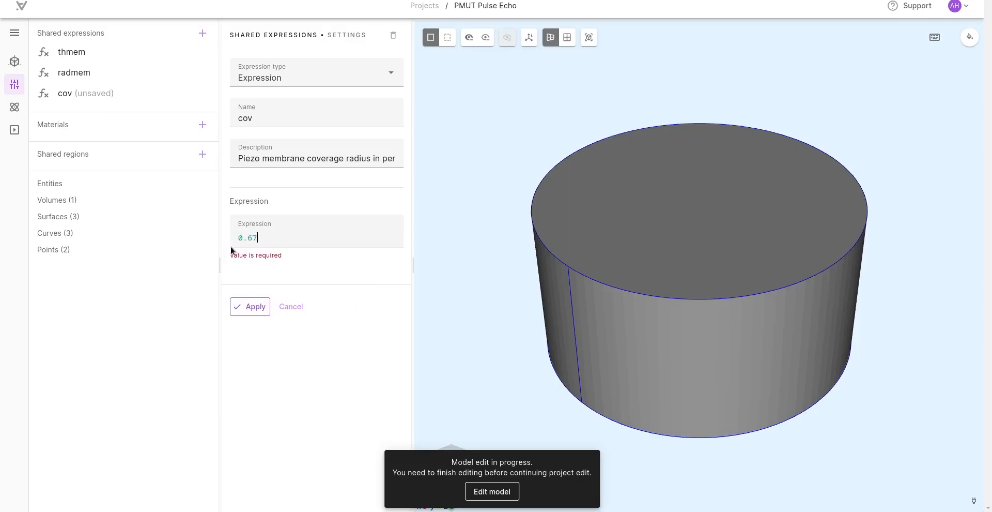
click(246, 308)
click(248, 296)
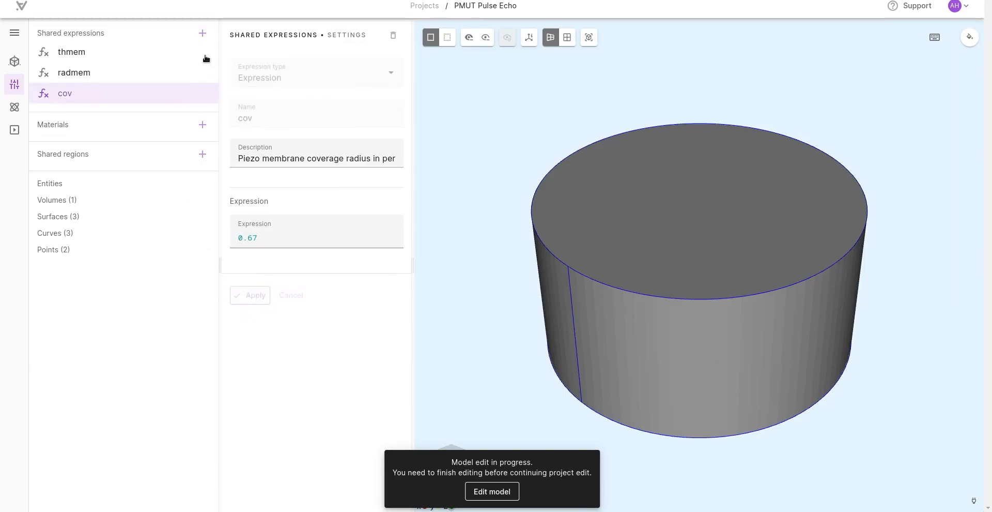
Step: Add a shared expression pmutdist, described as "Distance between emitter and receiver PMUT", with the value 5e-3
click(202, 33)
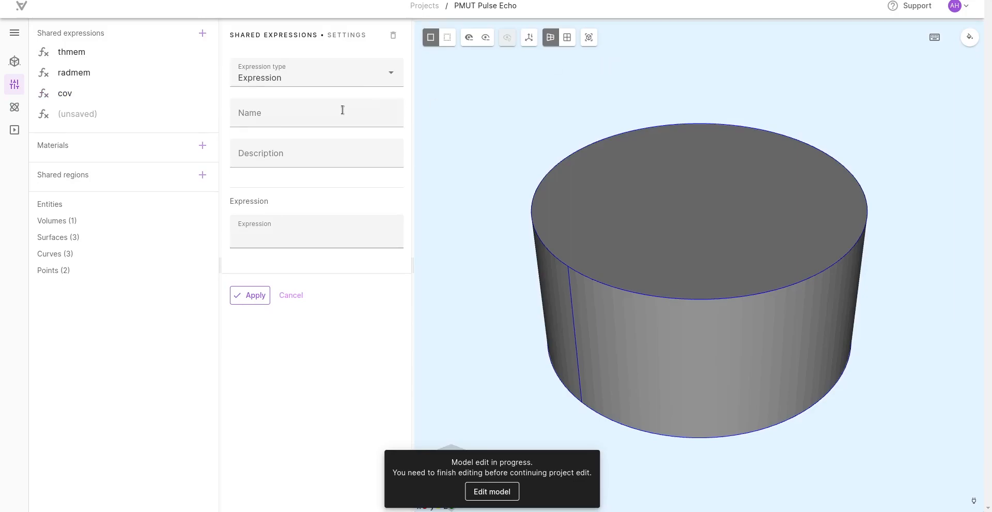
click(307, 111)
text(pmutdist)
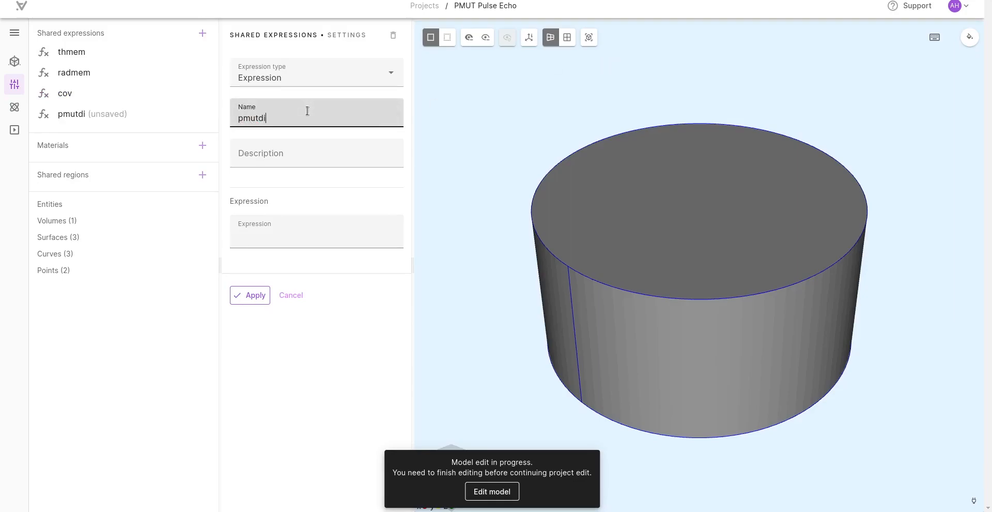
click(271, 154)
key(ctrl+v)
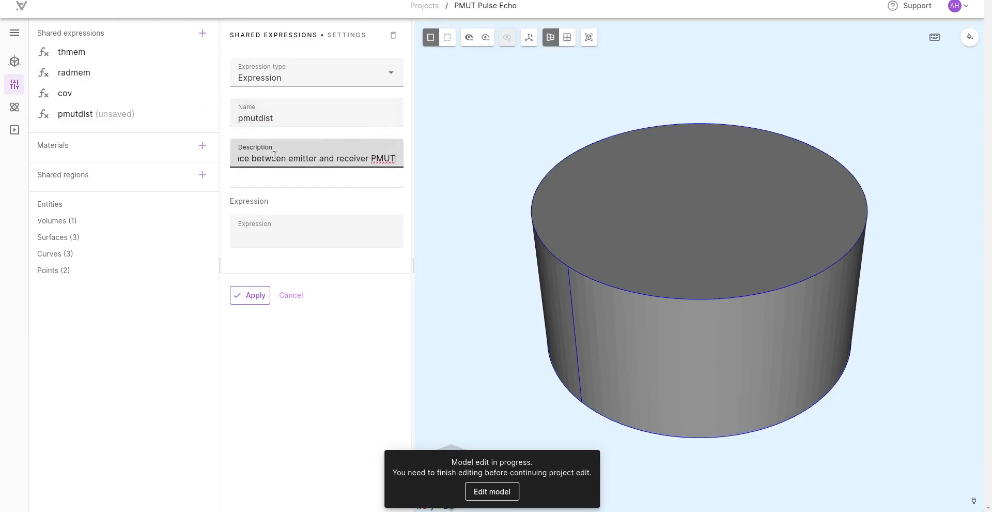
click(271, 237)
text(5e-3)
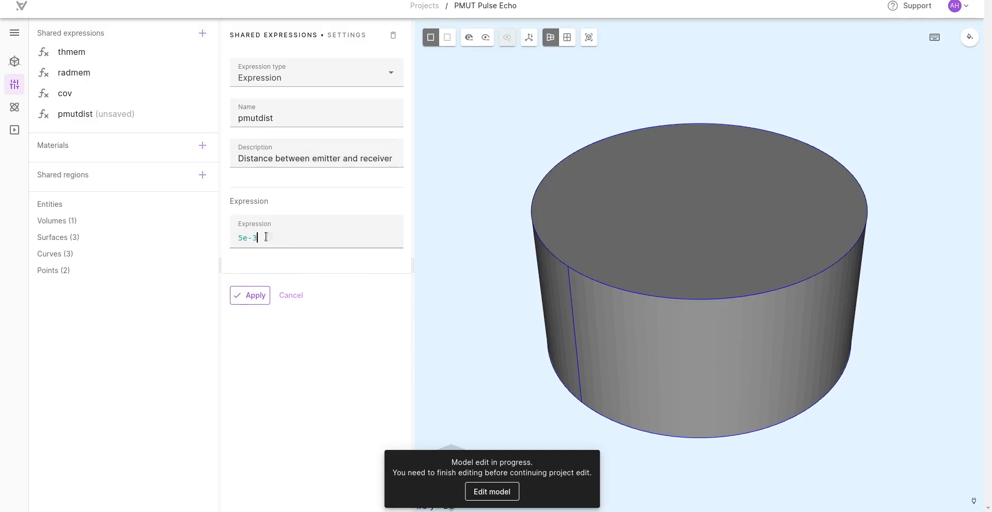
click(254, 295)
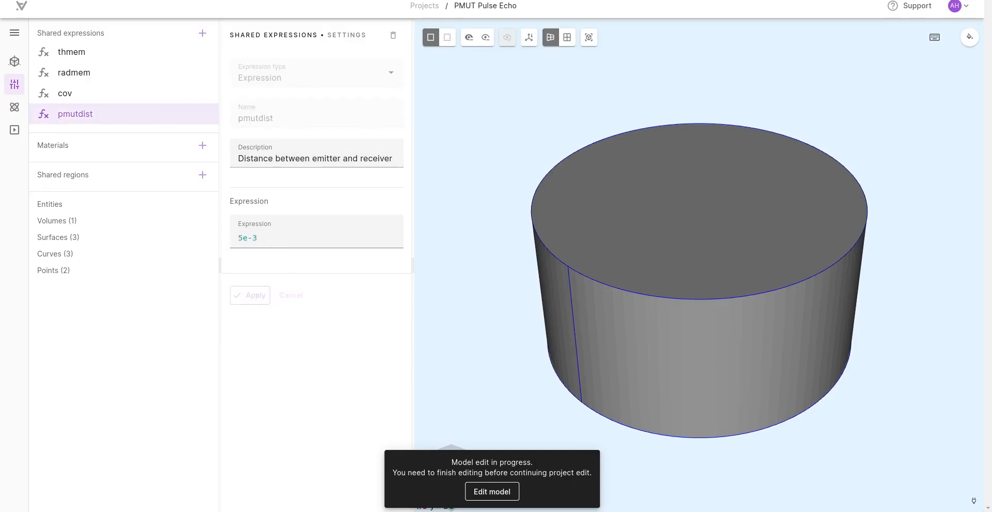
Step: Add a shared expression thpiezo, described as "Piezo layer thickness", defined as thmem/5
click(202, 34)
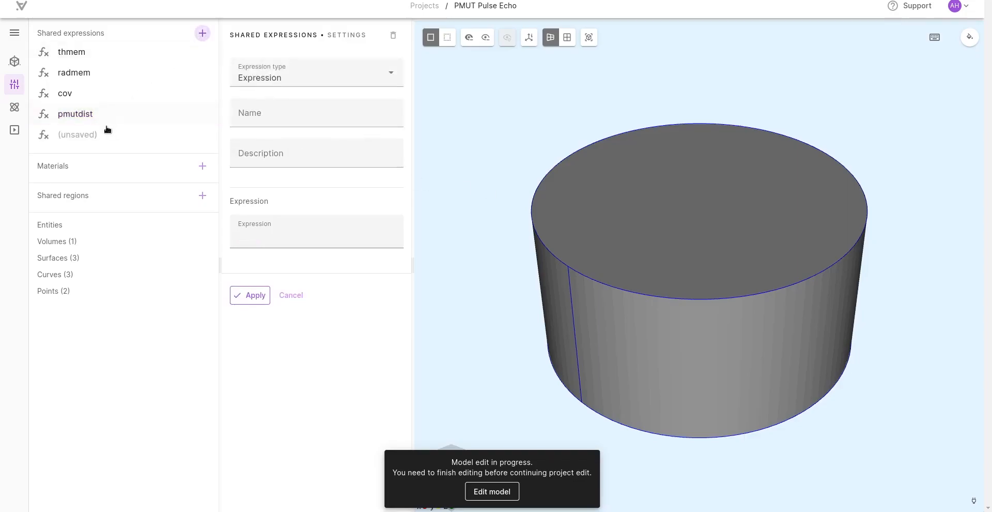
click(282, 118)
text(thpiezo)
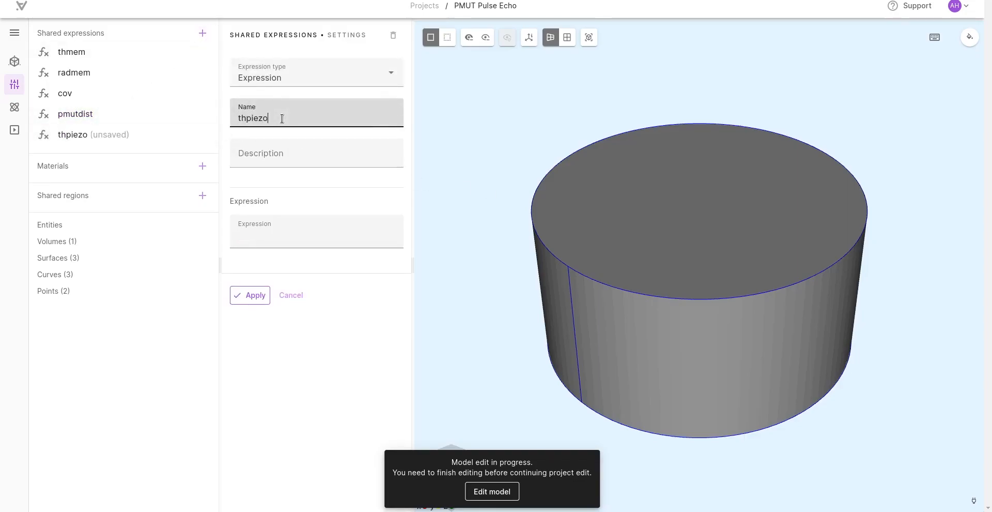
click(295, 153)
text(Piezo layer thickness)
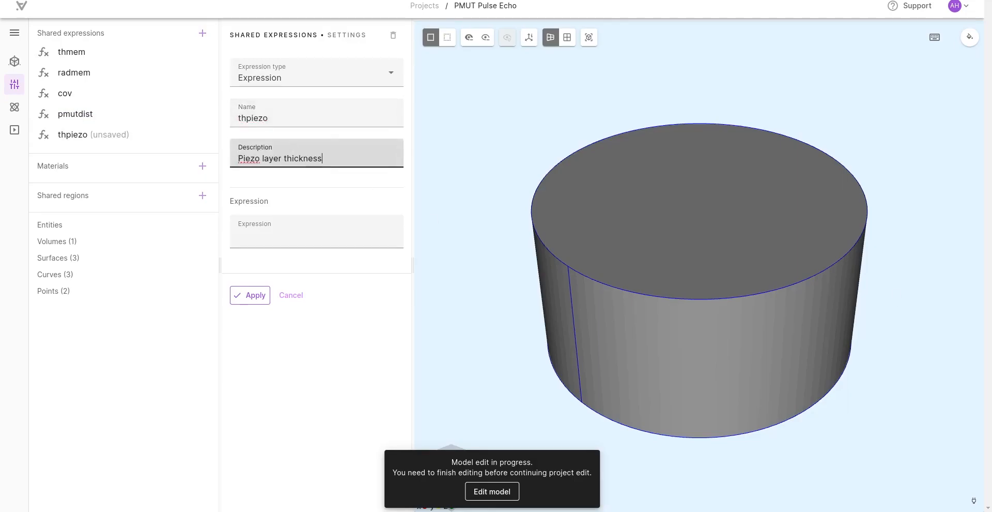
click(289, 236)
text(thmem/5)
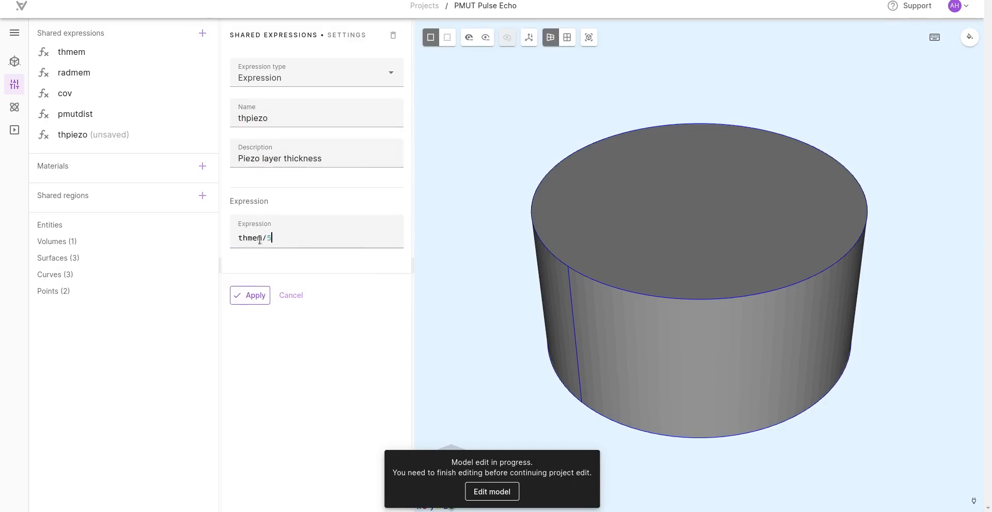
click(253, 299)
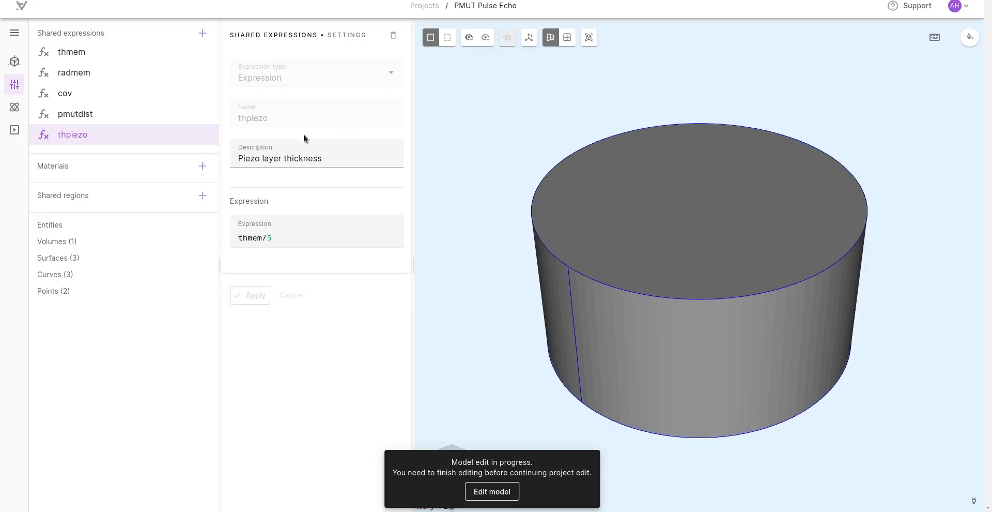
Step: Add a shared expression freq, described as "Driving frequency", with the value 1e6
click(203, 33)
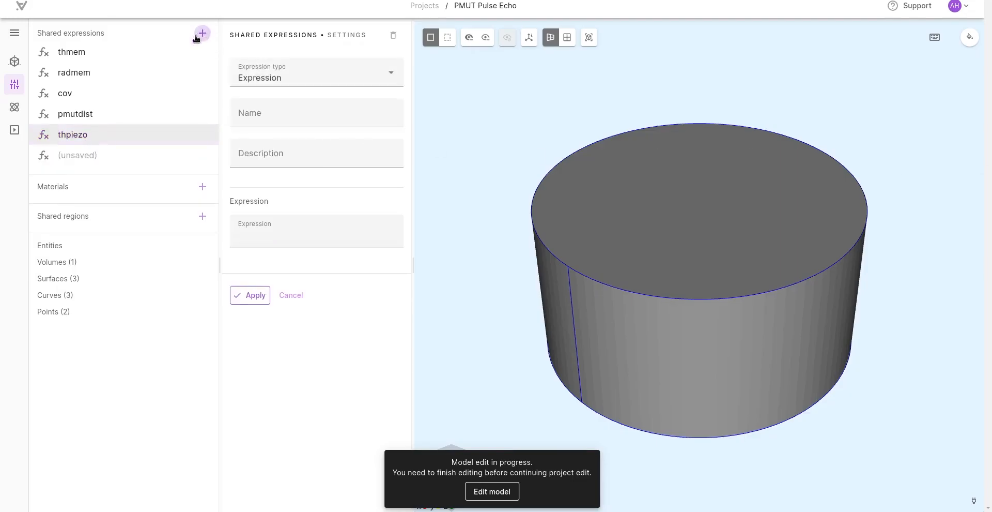
click(297, 118)
text(freq)
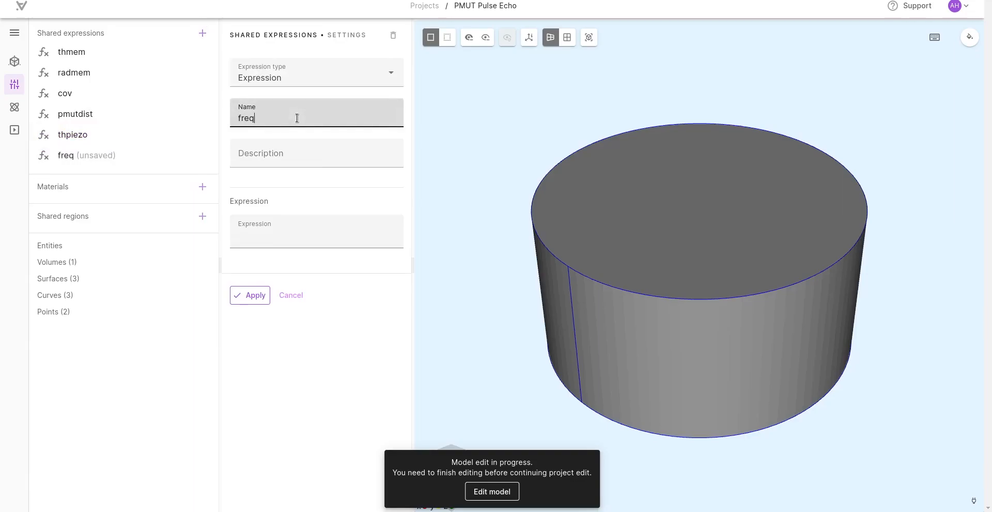
click(310, 150)
text(Driving frequency)
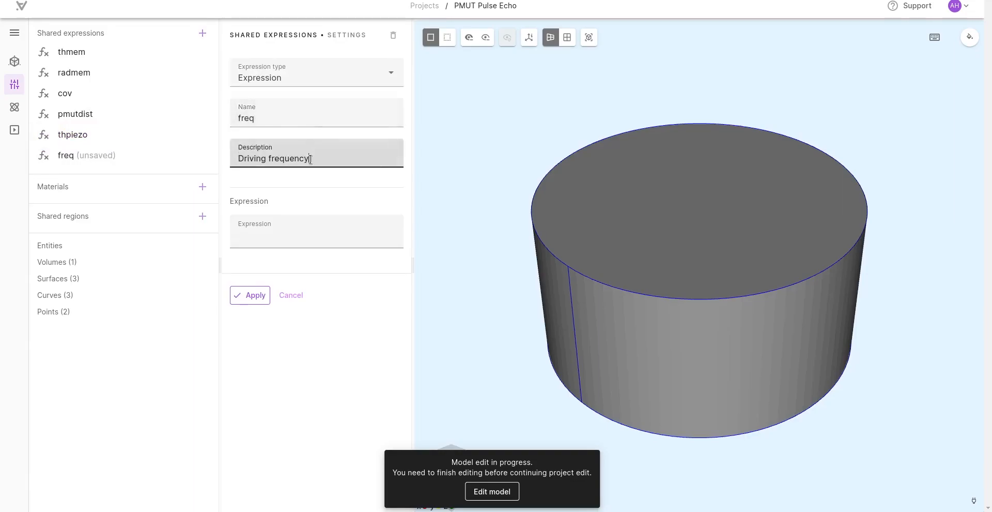
click(278, 239)
text(1e6)
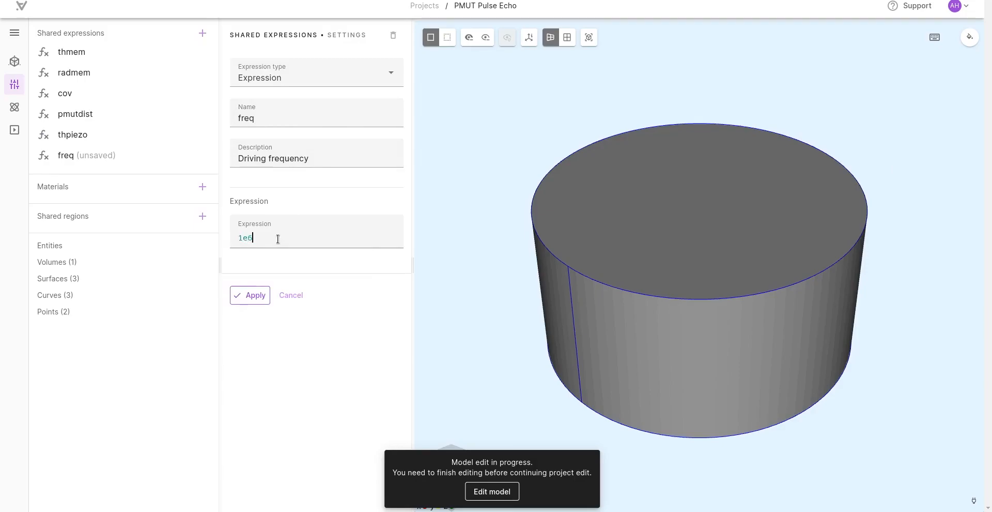
click(243, 293)
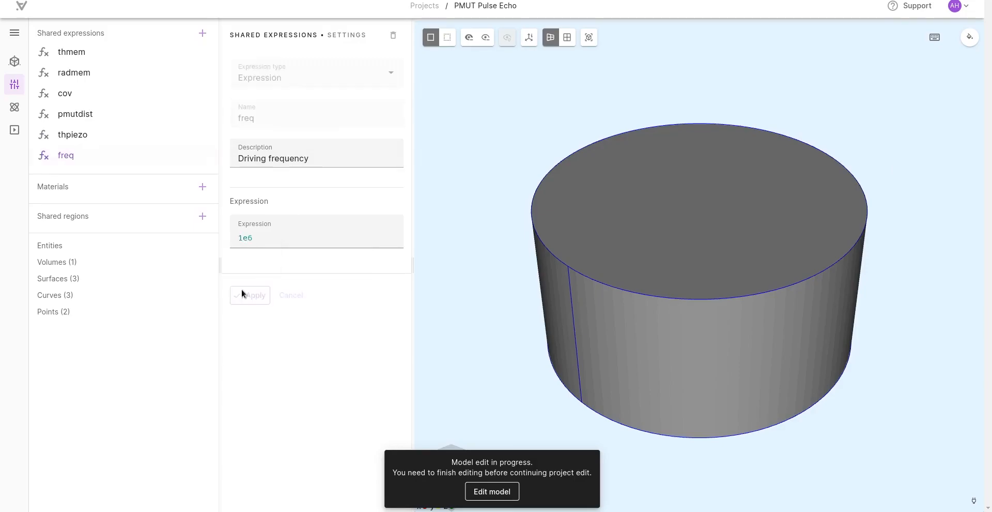
click(62, 133)
click(73, 94)
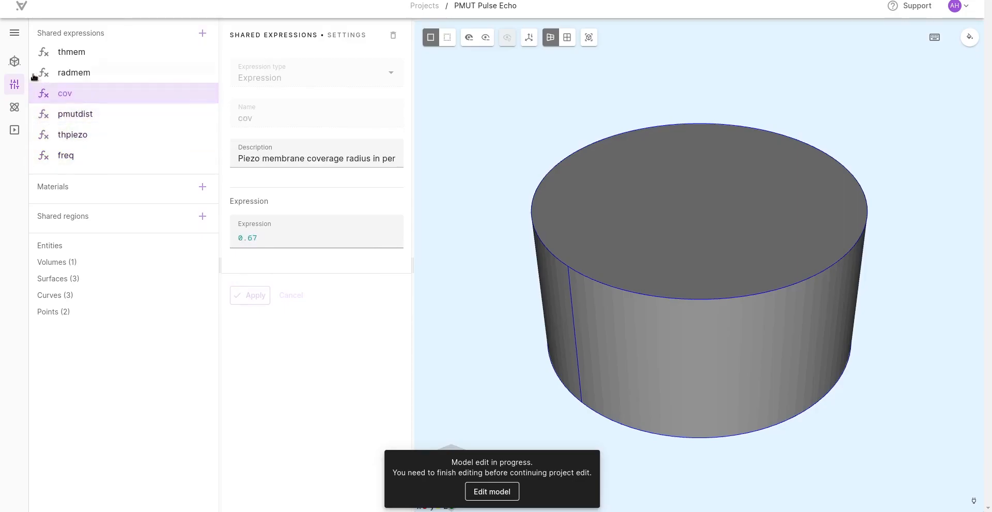
Step: Open the existing cylinder in the geometry model and set its radius to radmem
click(15, 61)
click(140, 51)
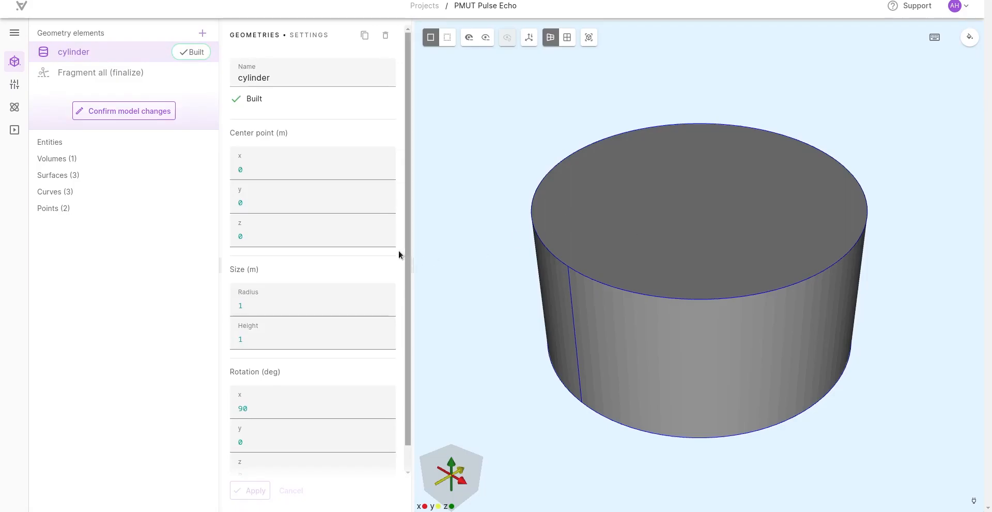
scroll(281, 272, down, 1)
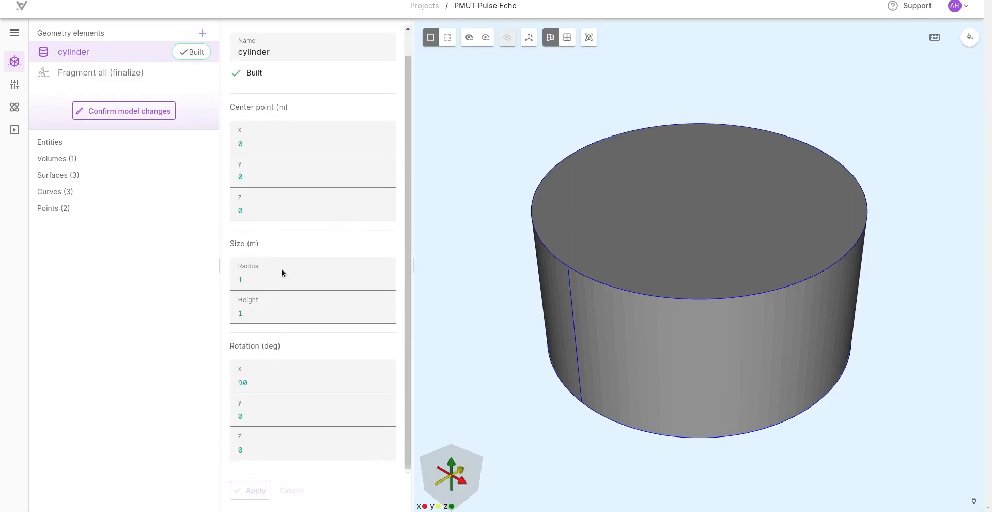
double_click(256, 280)
text(ra)
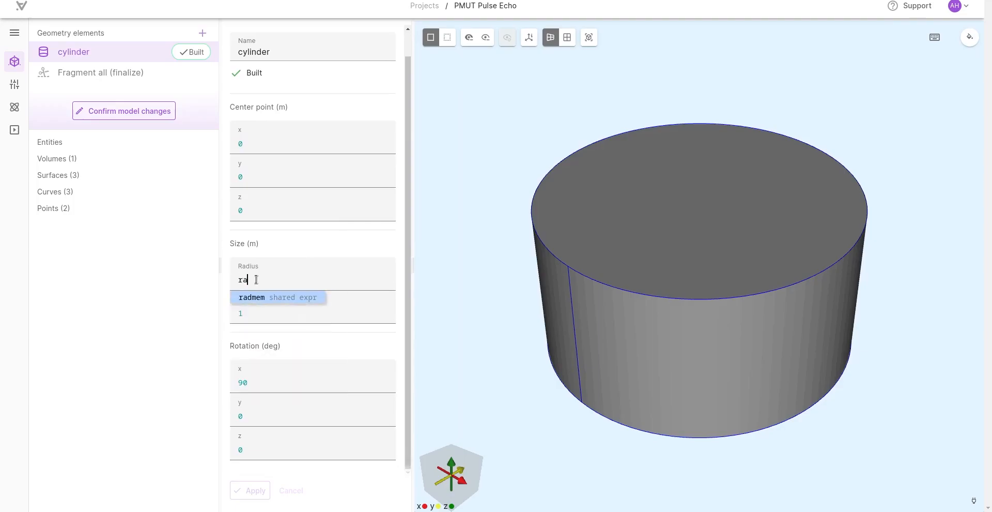
text(dmem)
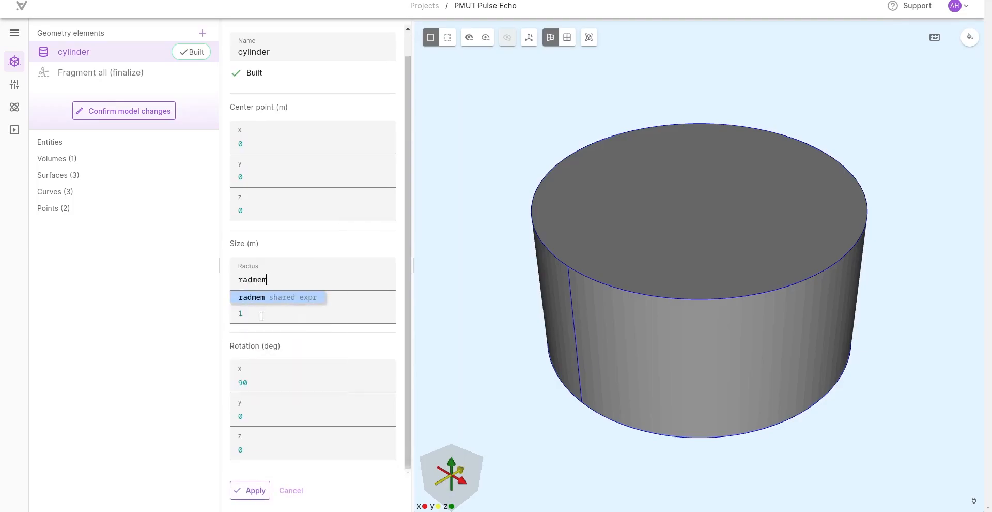
Step: Set the first cylinder's height to thmem, apply the settings and build it
double_click(262, 313)
text(the)
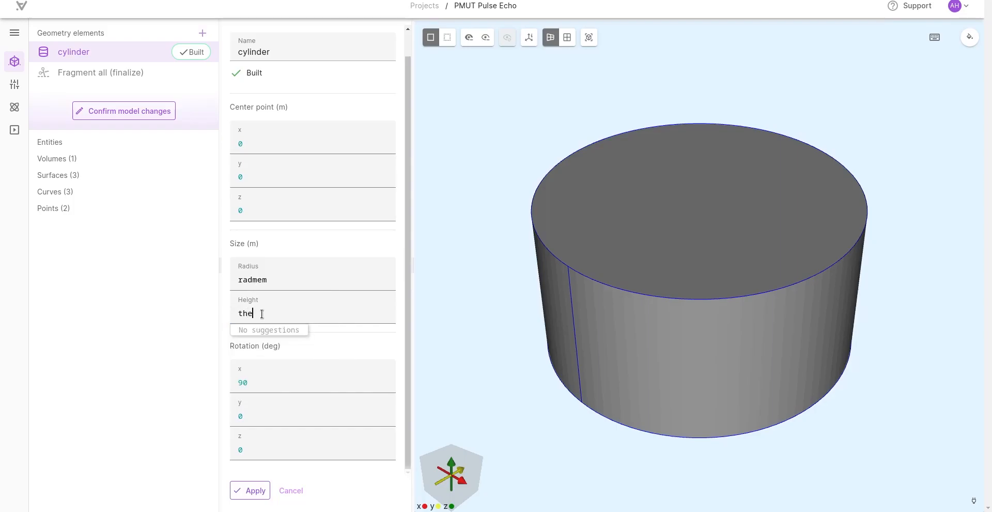
key(BackSpace)
text(mem)
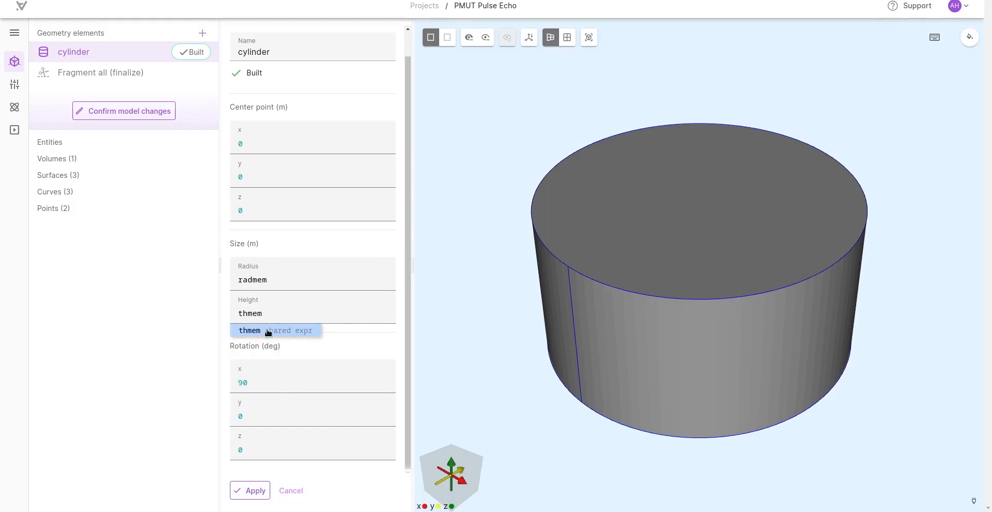
click(252, 491)
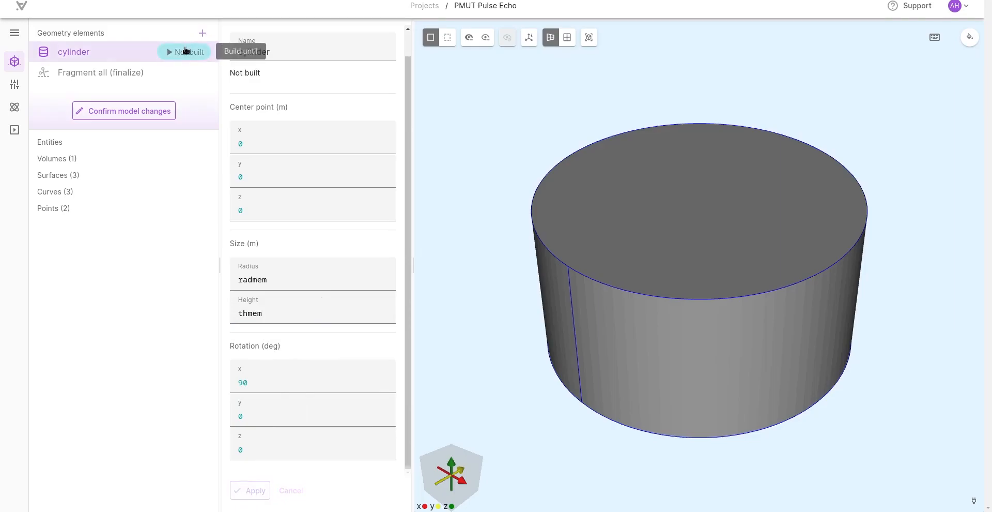
click(172, 52)
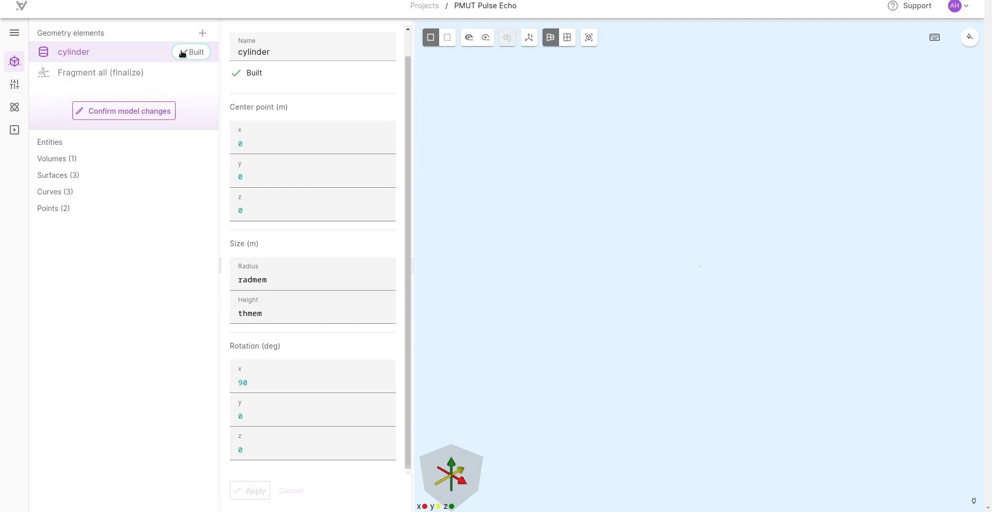
Step: Add a second cylinder with its center point z set to thmem/2+thpiezo/2
click(200, 33)
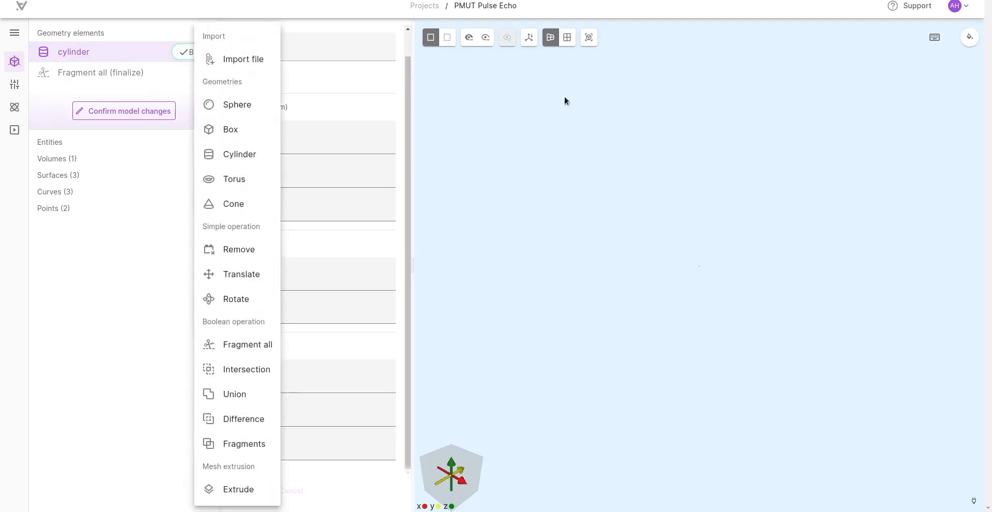
click(589, 37)
click(588, 38)
click(203, 34)
click(212, 153)
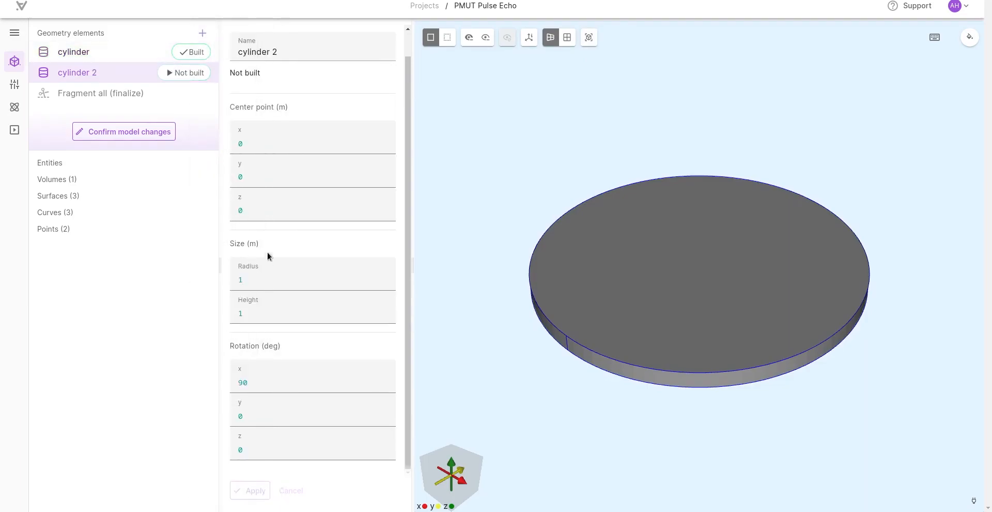
double_click(239, 212)
text(thmem/2+thpiezo/2)
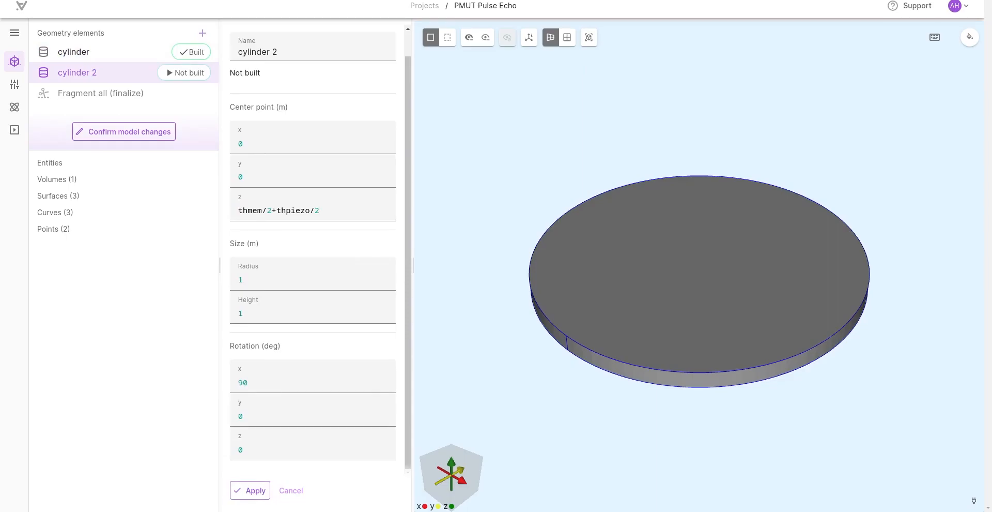
Step: Set the second cylinder's radius to radmem*cov and height to thpiezo, and build it
click(254, 288)
key(BackSpace)
text(radmem*cov)
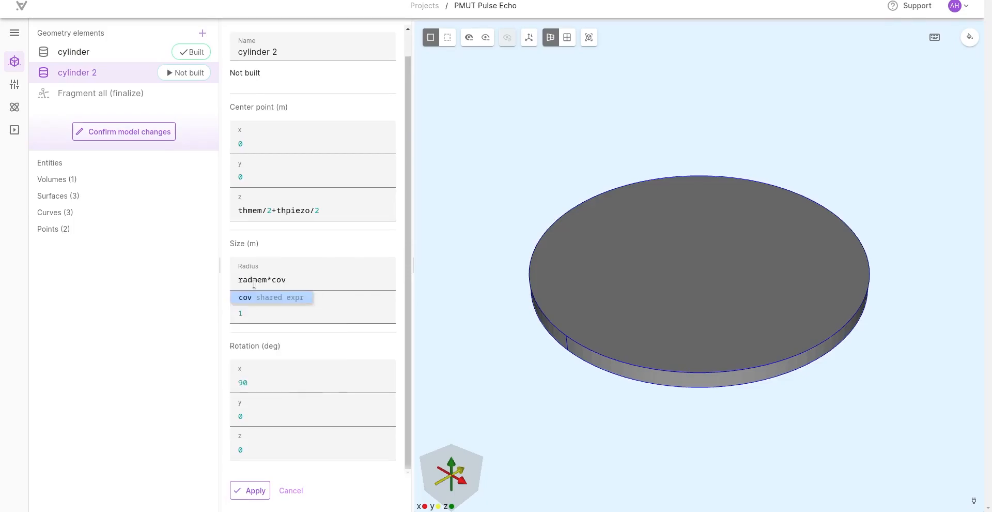
click(341, 311)
click(383, 312)
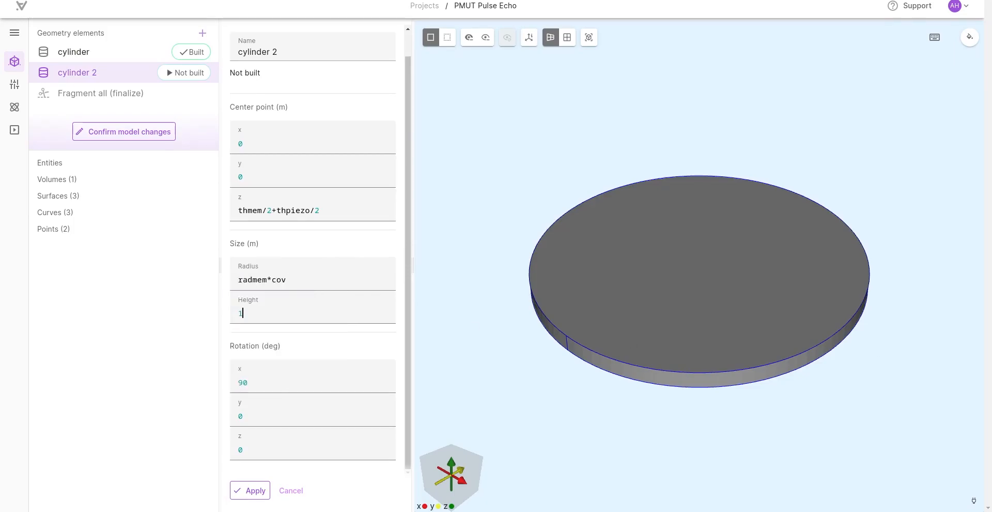
key(BackSpace)
text(thpiezo)
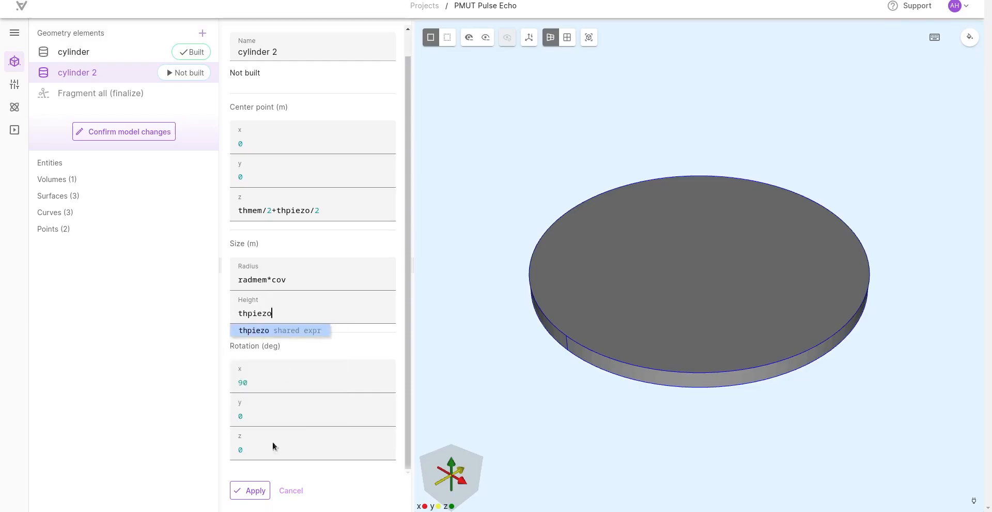
click(257, 490)
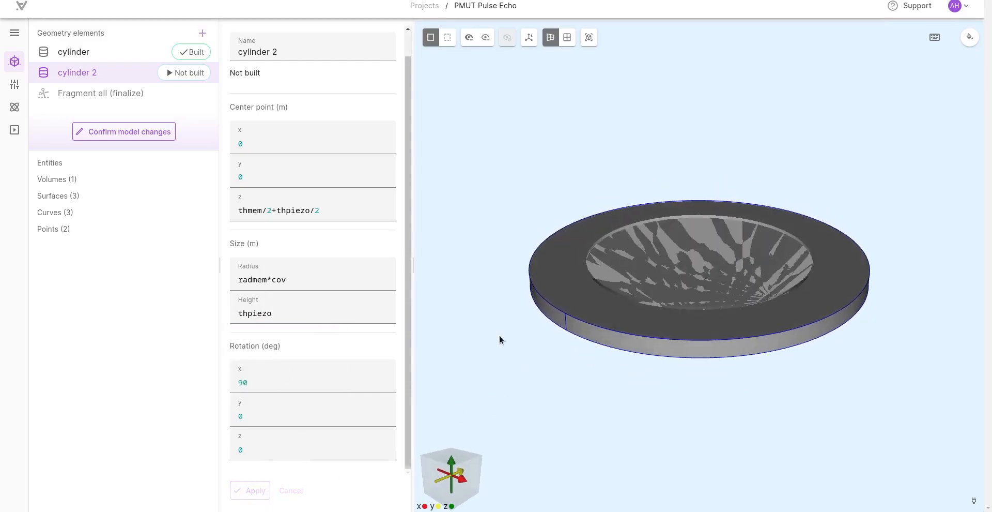
click(184, 72)
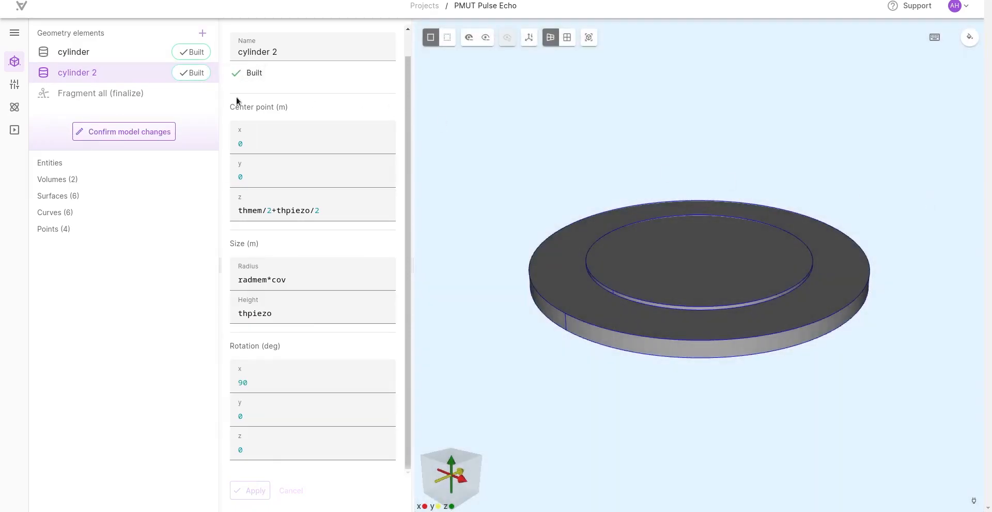
Step: Add a third cylinder with its center point z set to pmutdist/2
click(203, 30)
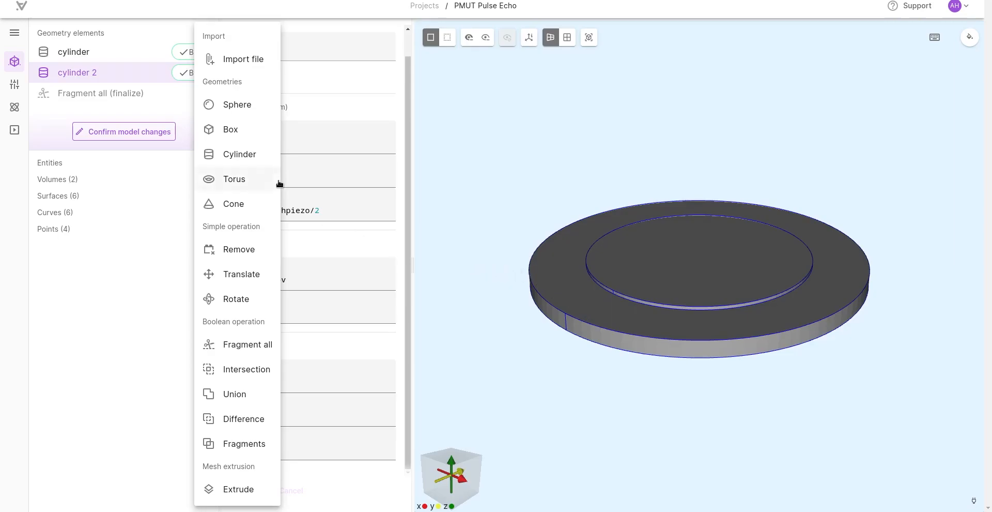
click(231, 155)
key(BackSpace)
text(pmutdist/2)
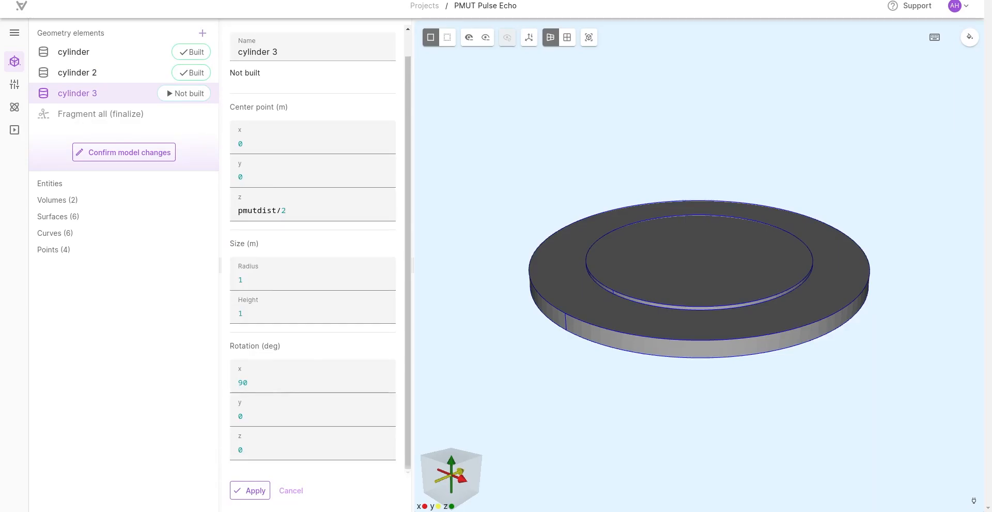
Step: Set the third cylinder's radius to pmutdist/2 and height to pmutdist-thmem, and build it
click(243, 283)
key(BackSpace)
text(pmutdist/2)
key(BackSpace)
text(pmutdist-thmem)
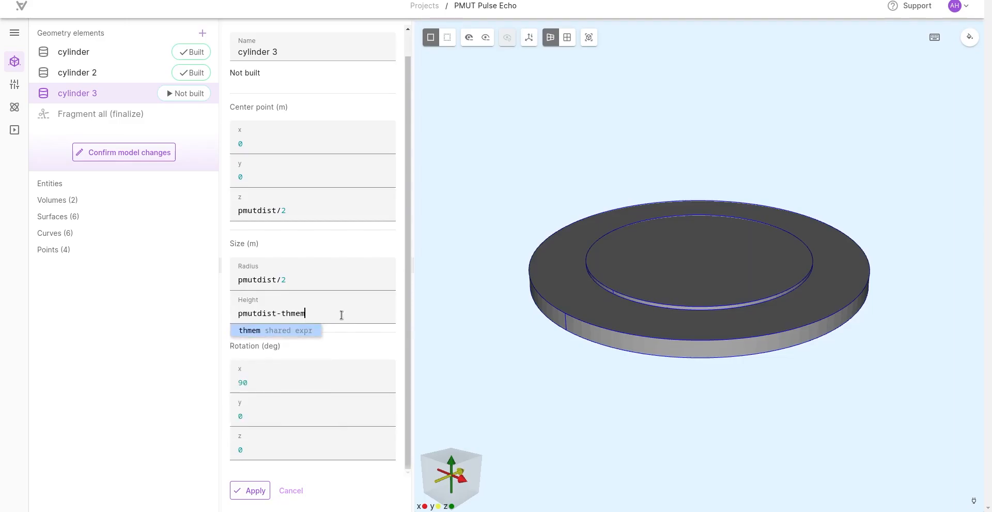
click(284, 349)
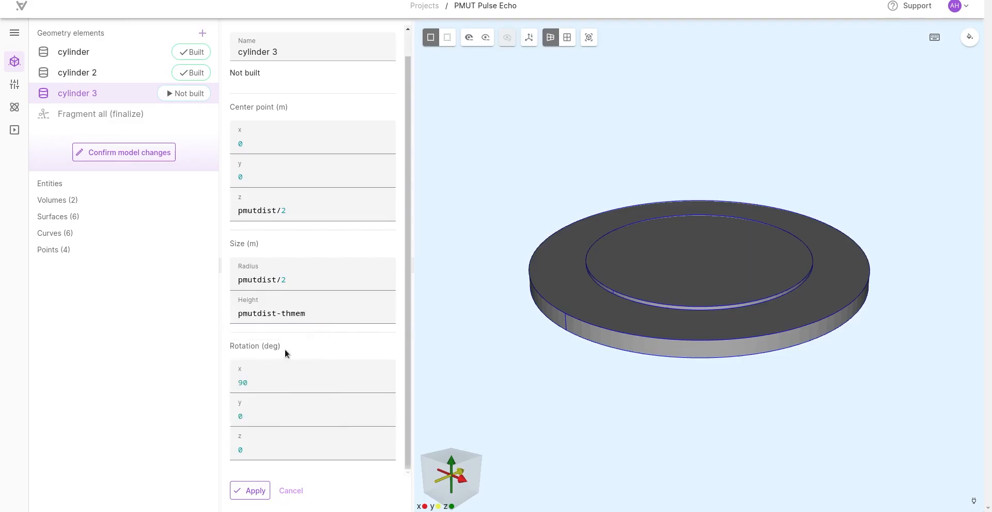
click(250, 491)
scroll(539, 294, up, 5)
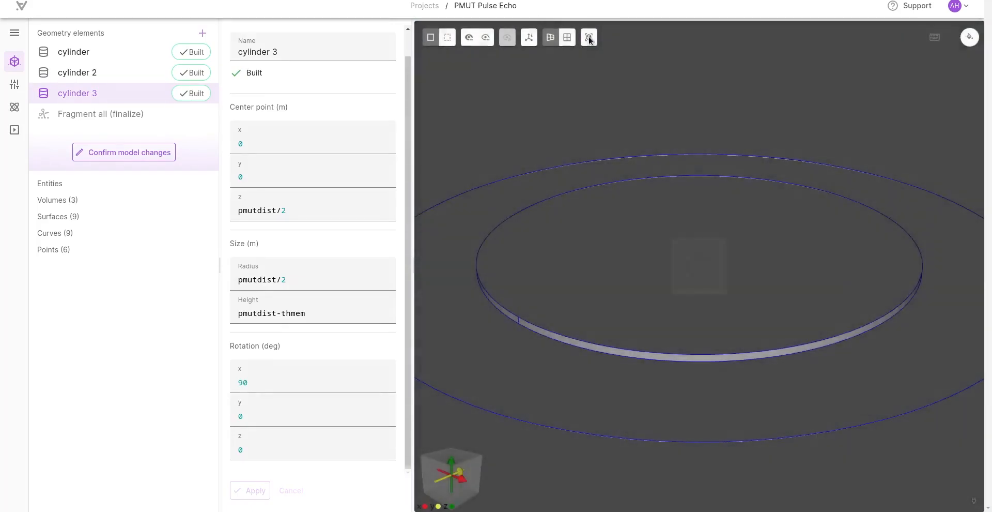
Step: Examine where the small PMUT sits at the base of the large cylinder, from several angles and through transparent surfaces
click(588, 37)
drag(502, 217, 476, 86)
drag(457, 185, 525, 336)
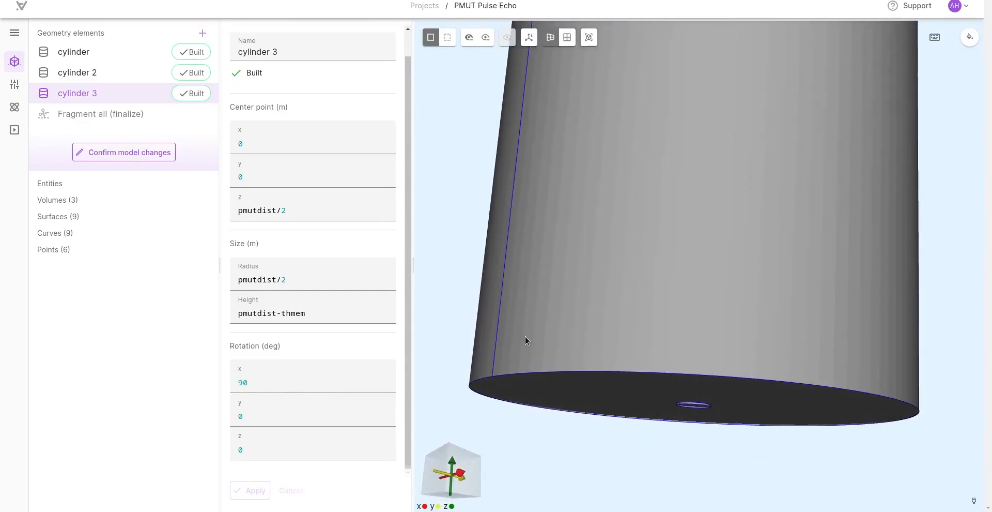
drag(452, 250, 465, 213)
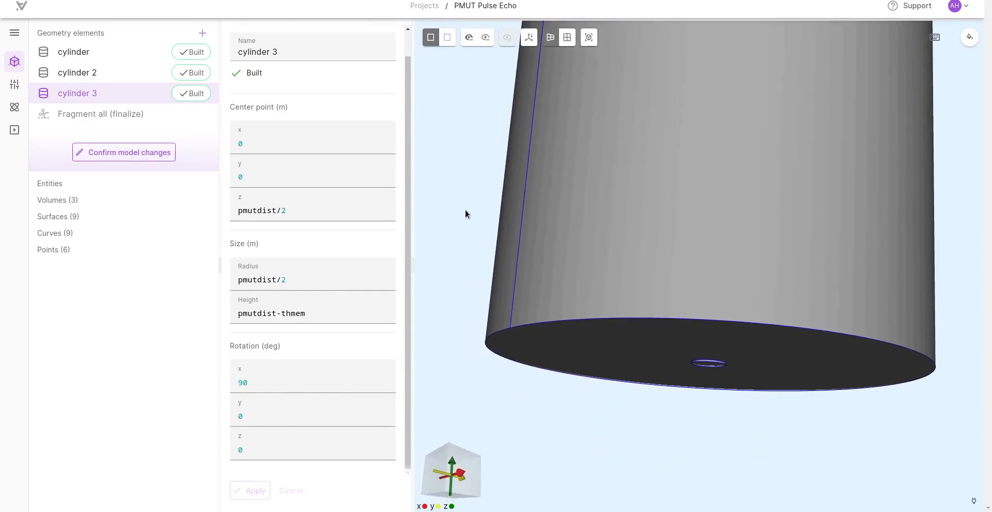
scroll(618, 339, up, 5)
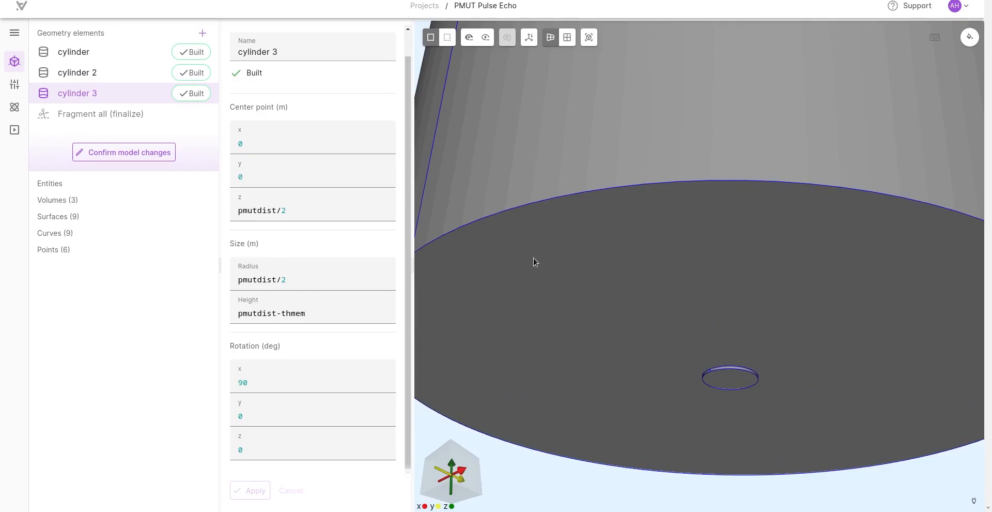
scroll(665, 281, down, 5)
middle_drag(509, 136, 467, 212)
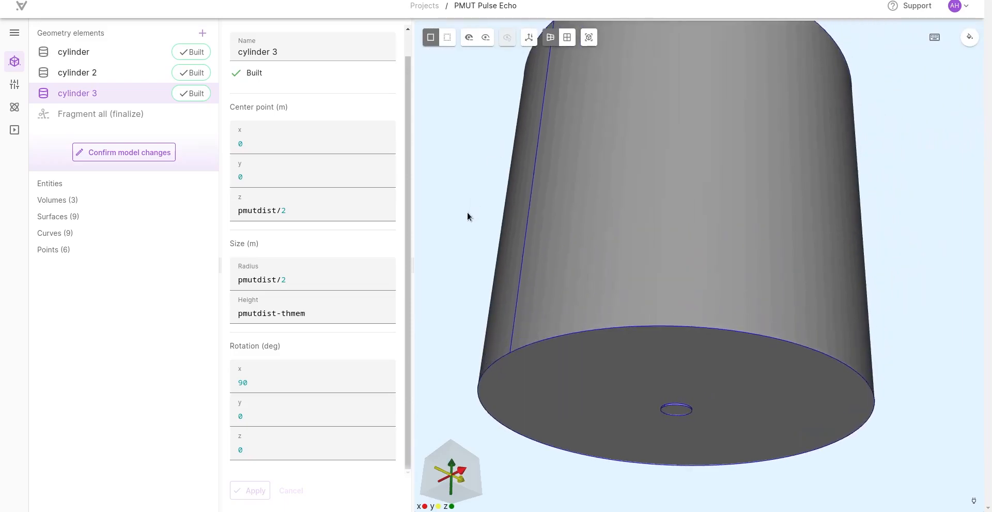
drag(463, 182, 467, 259)
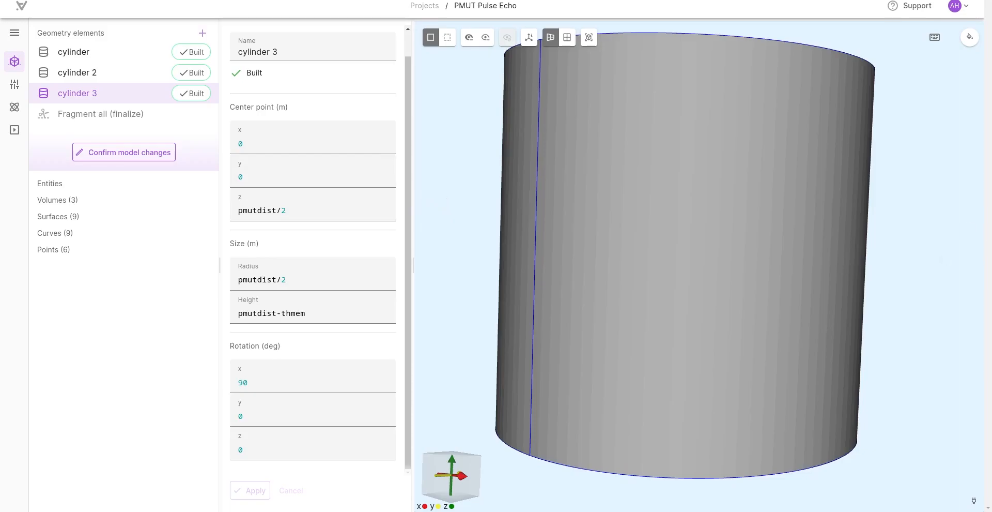
drag(461, 132, 470, 20)
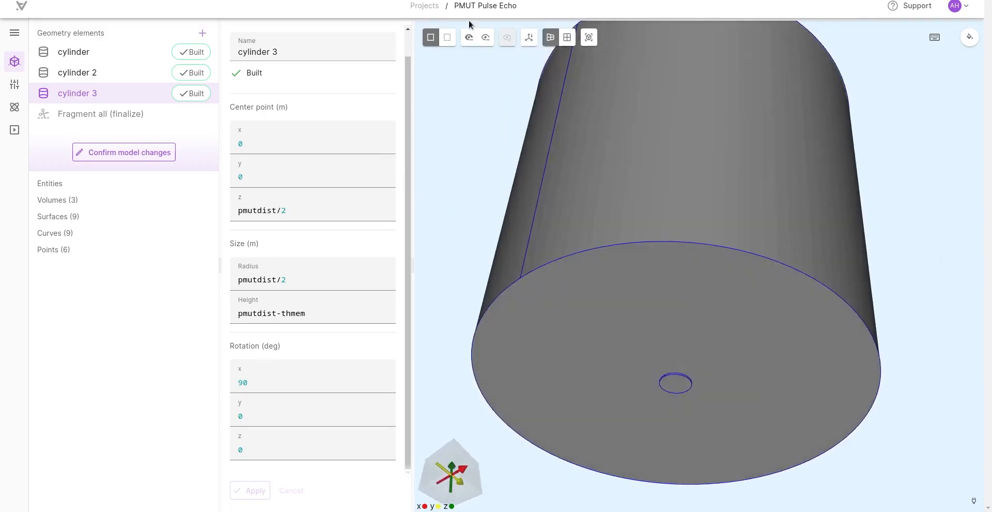
click(448, 38)
drag(451, 111, 439, 254)
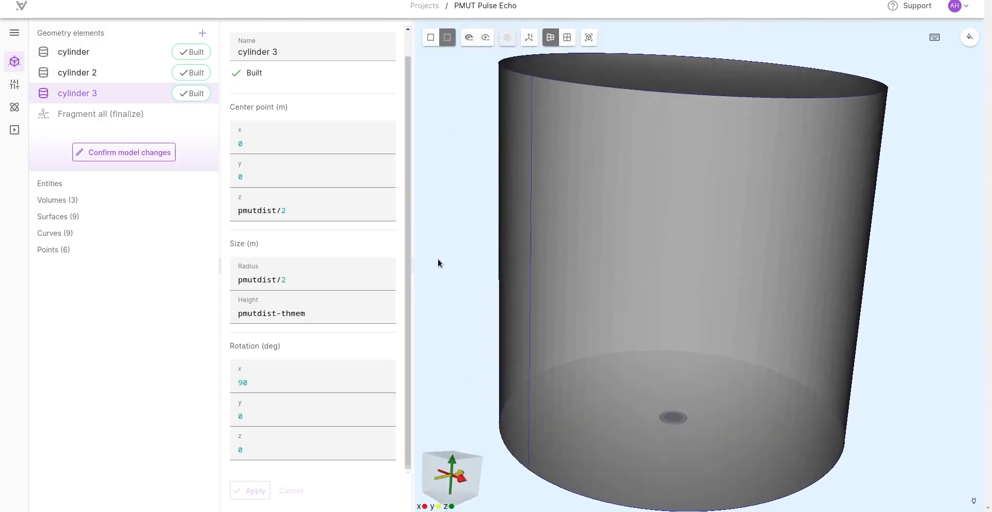
click(431, 38)
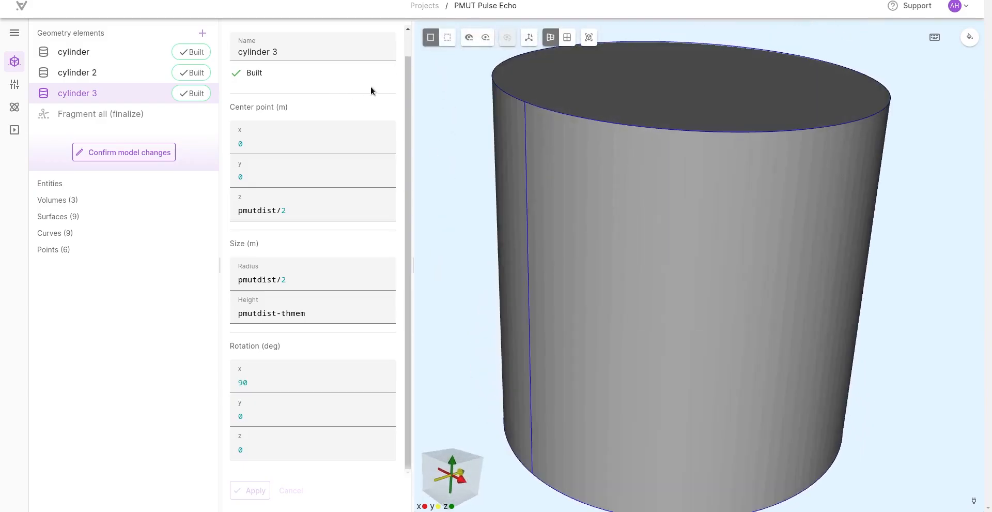
Step: Add a fourth cylinder with its center point z set to pmutdist
click(124, 53)
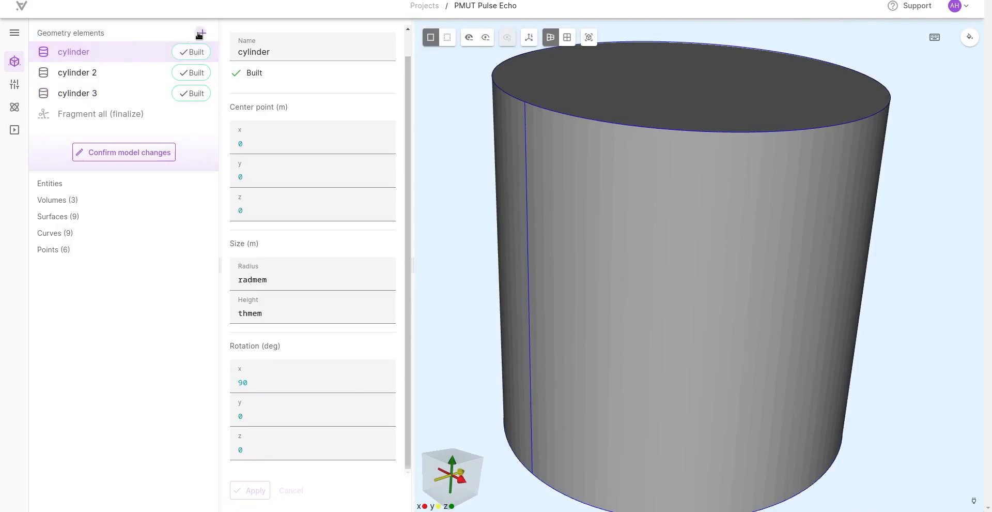
click(200, 35)
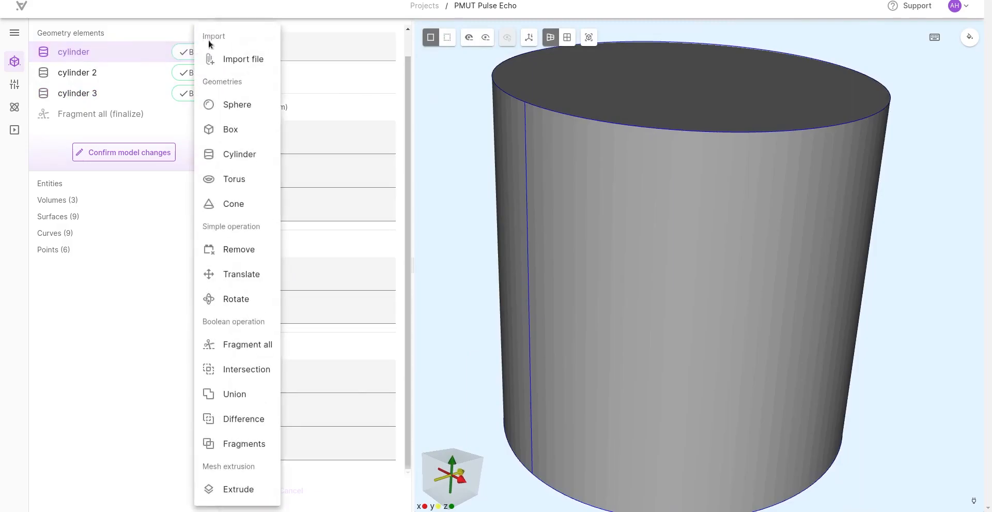
click(234, 155)
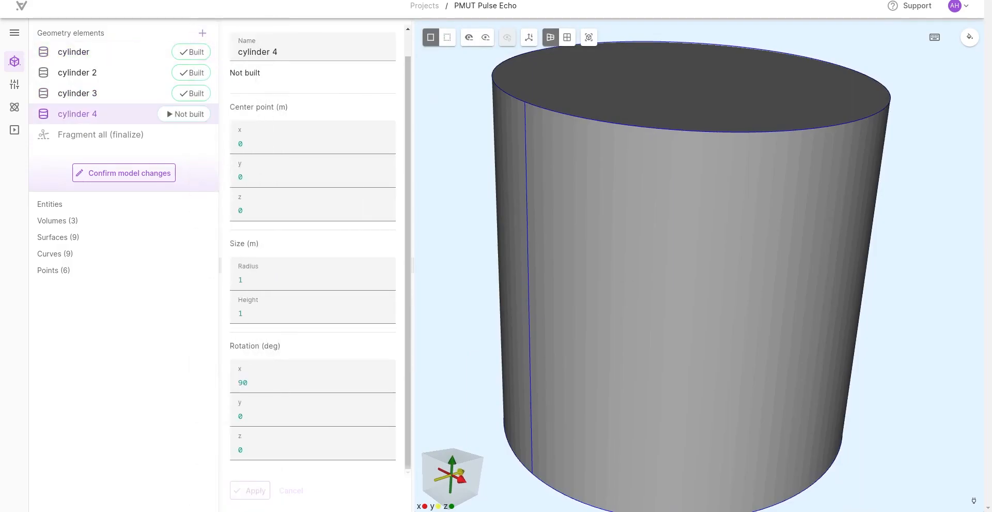
click(346, 211)
text(pmutdist)
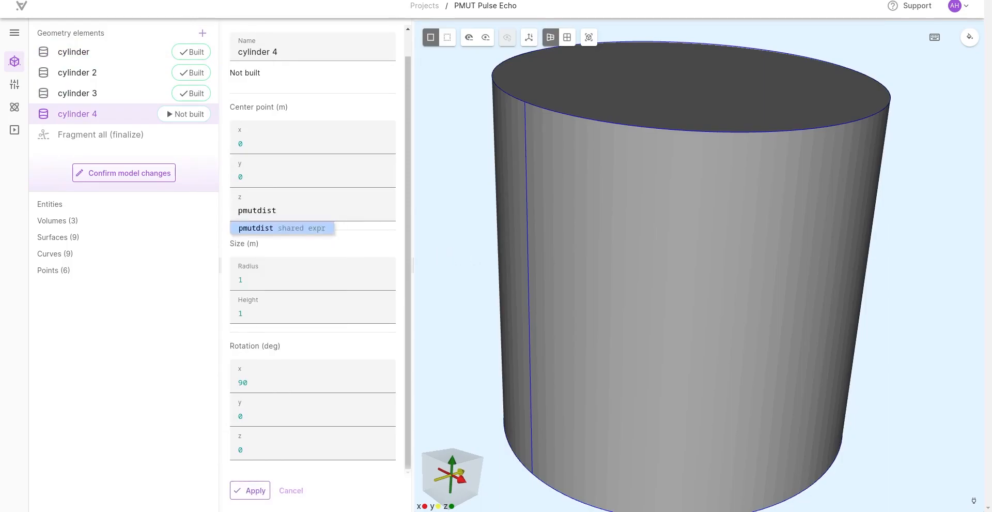
key(Return)
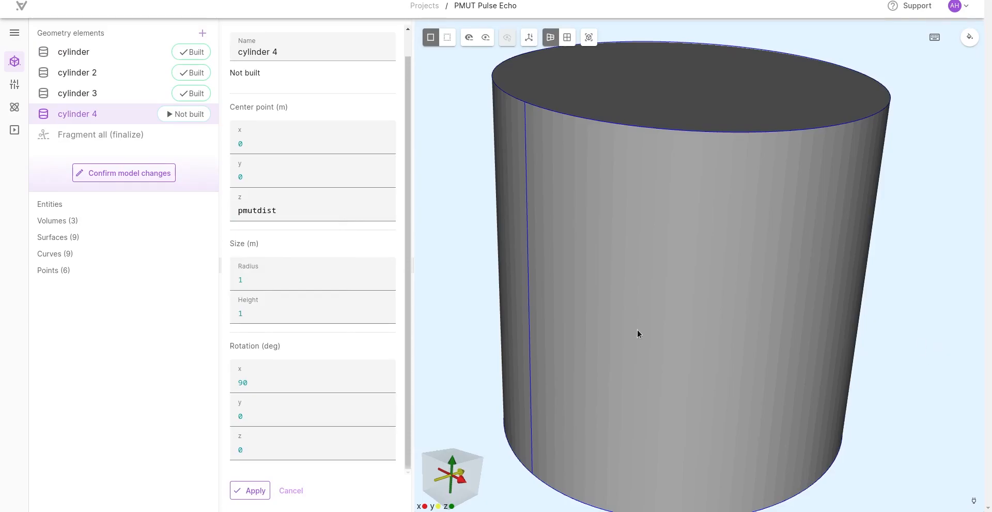
Step: Set the fourth cylinder's radius to radmem and height to thmem, and apply the settings
key(BackSpace)
text(radmem)
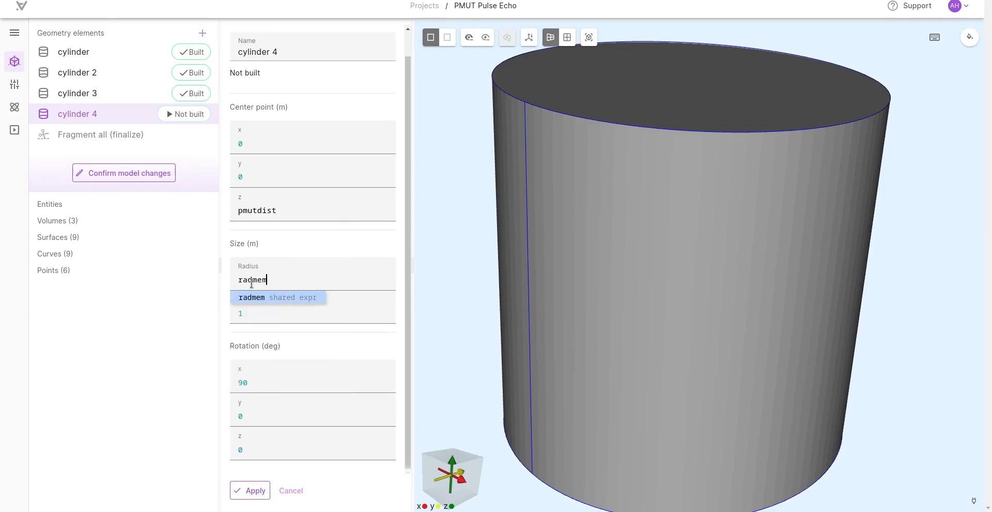
key(Return)
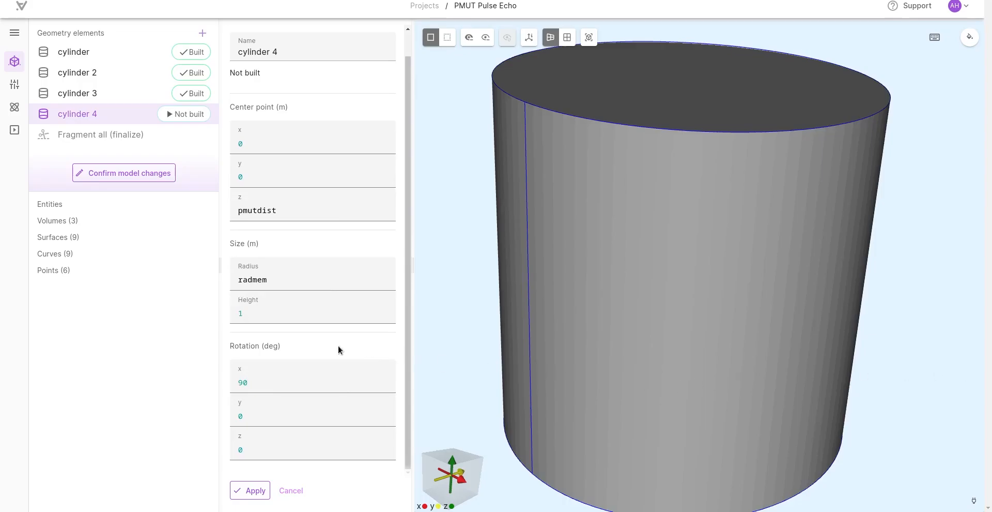
click(286, 309)
key(BackSpace)
text(thmem)
click(255, 490)
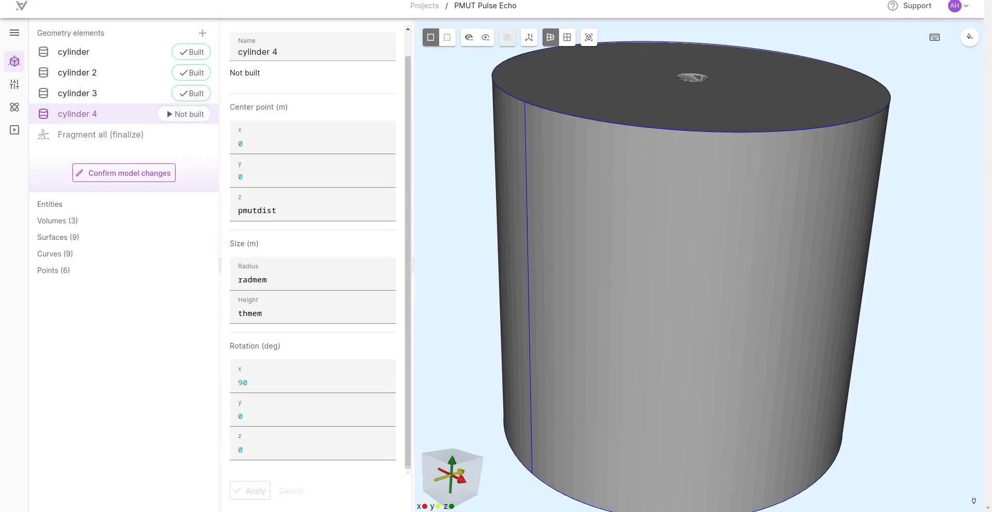
Step: Add a fifth cylinder with its center point z set to pmutdist-thmem/2-thpiezo/2
click(202, 33)
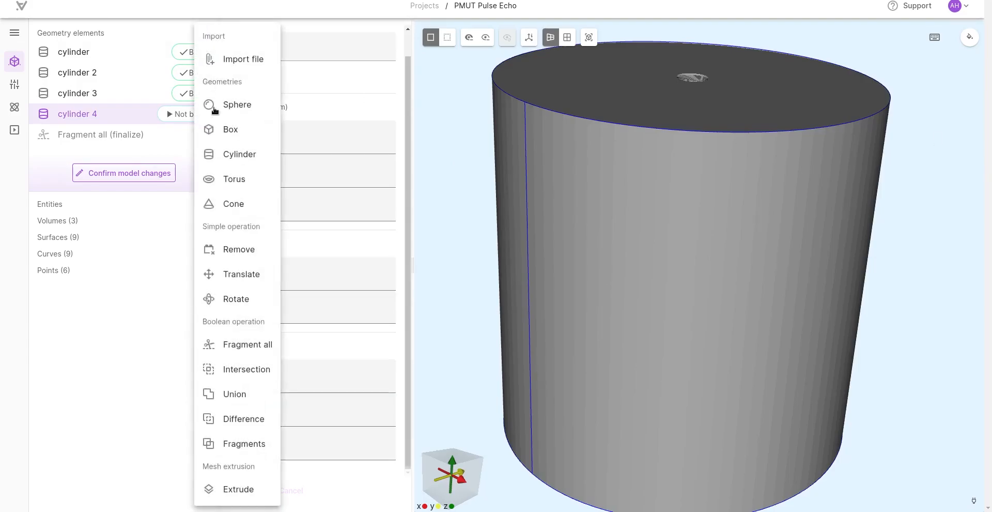
click(224, 154)
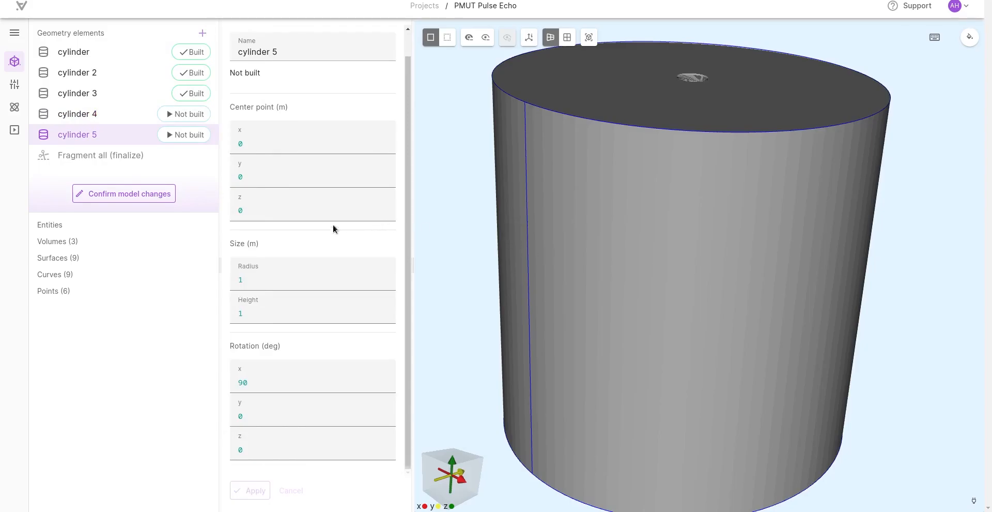
key(BackSpace)
text(pmutdist-thmem/2-thpiezo/2)
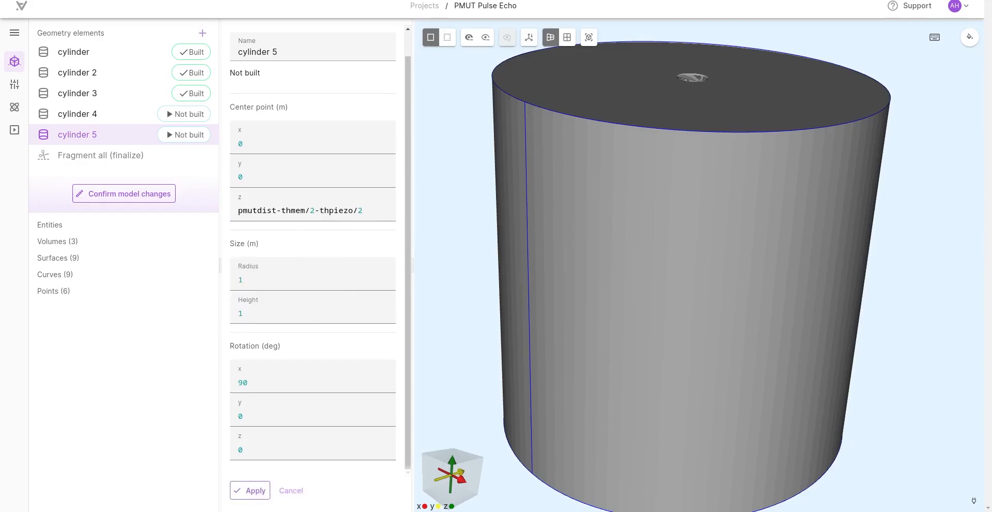
Step: Set the fifth cylinder's radius to radmem*cov and height to thpiezo, and build it
click(257, 281)
key(BackSpace)
text(radmem*cov)
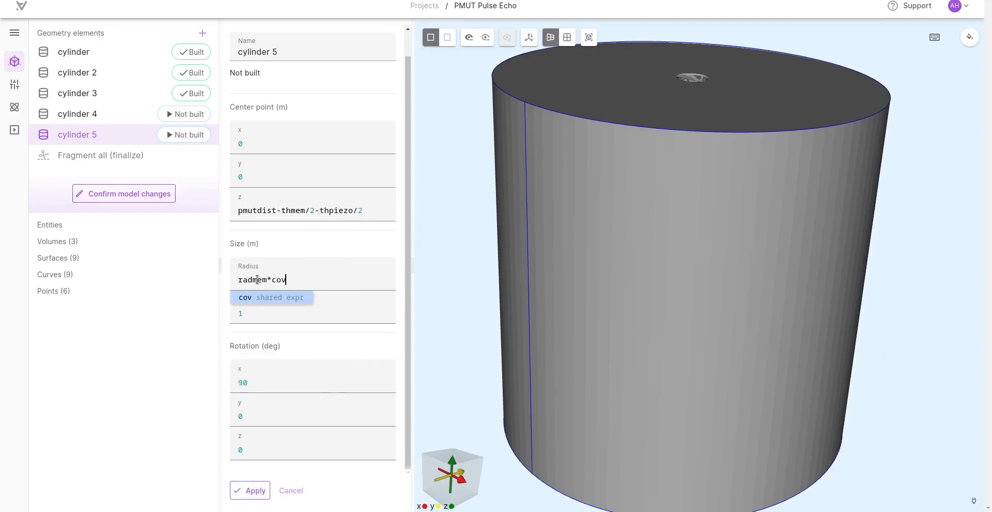
key(Return)
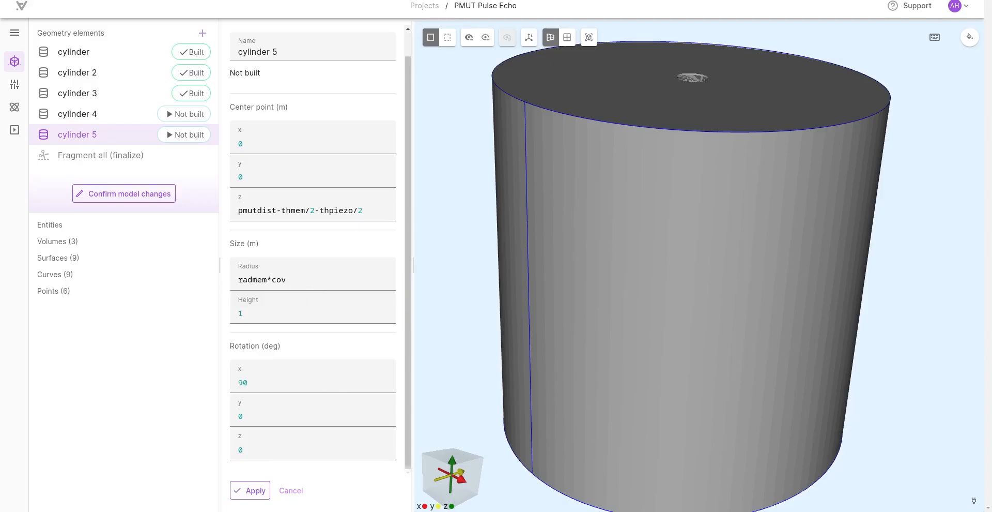
click(349, 315)
key(BackSpace)
text(thpiezo)
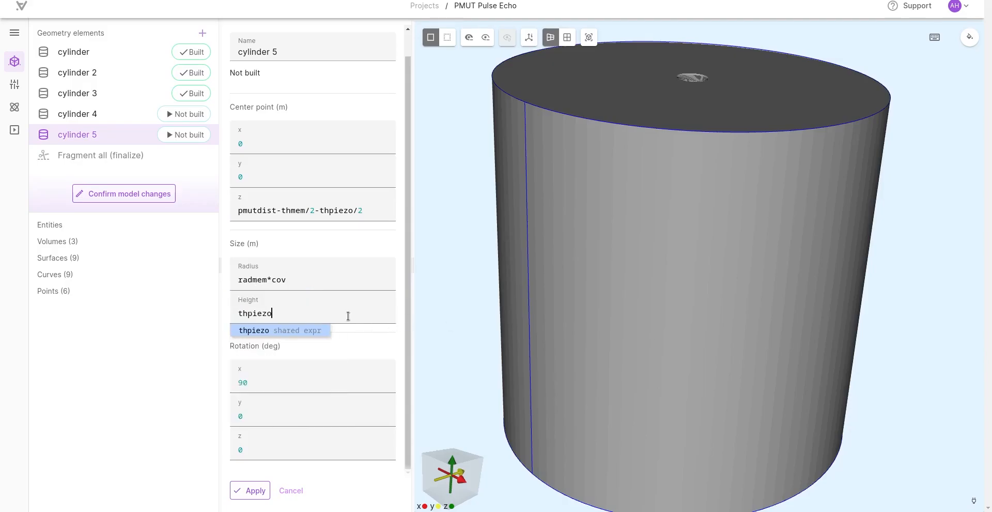
click(251, 490)
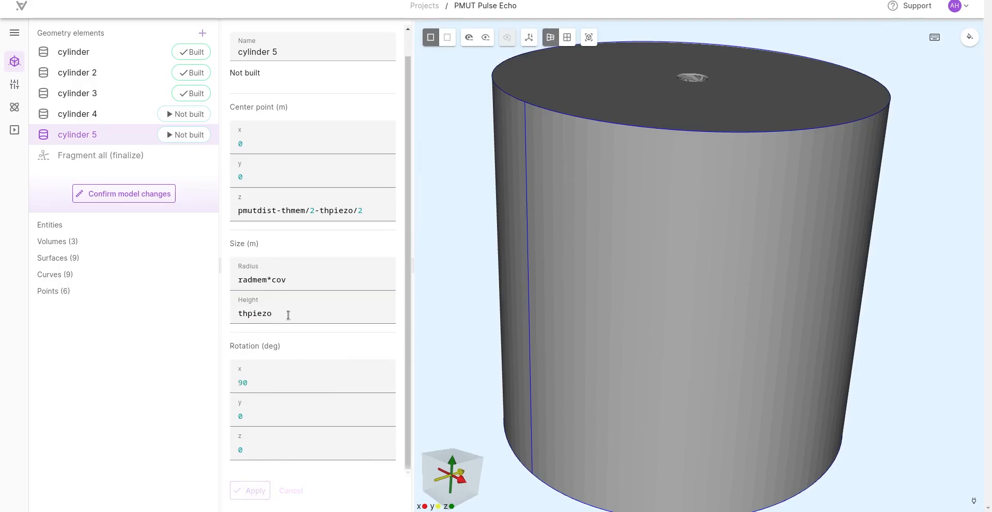
click(184, 135)
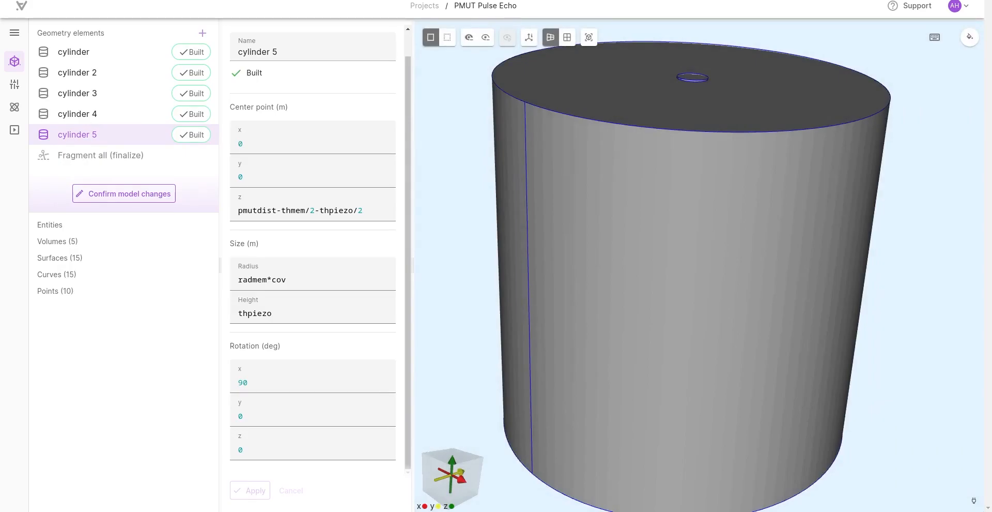
Step: Add a box with its center point x and z both set to pmutdist/2
scroll(662, 189, down, 1)
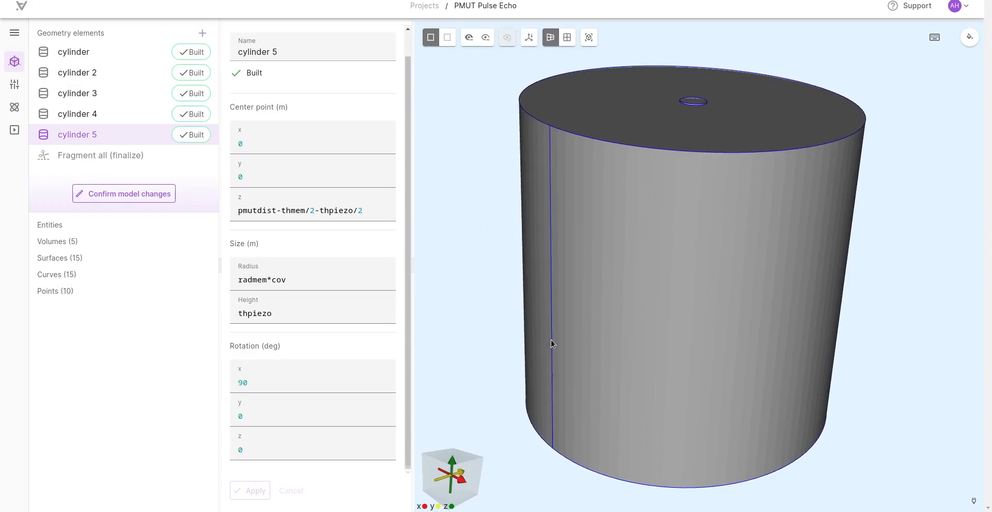
mouse_move(485, 259)
mouse_down()
mouse_move(488, 332)
mouse_move(485, 268)
mouse_up()
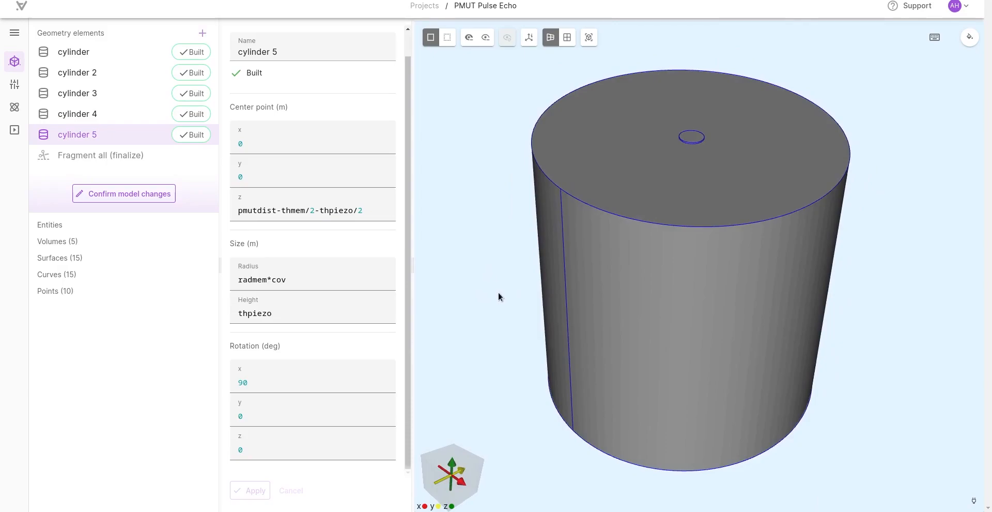
right_drag(512, 288, 495, 282)
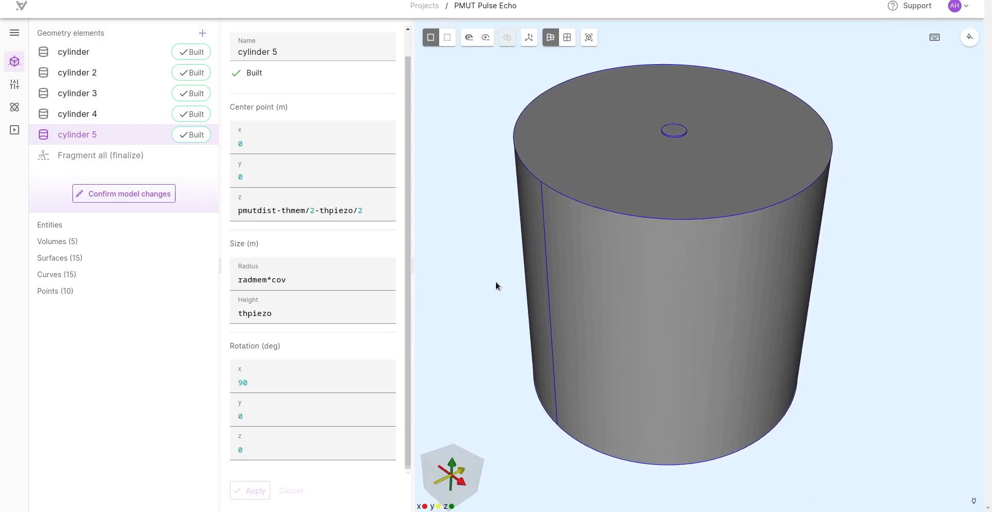
click(203, 33)
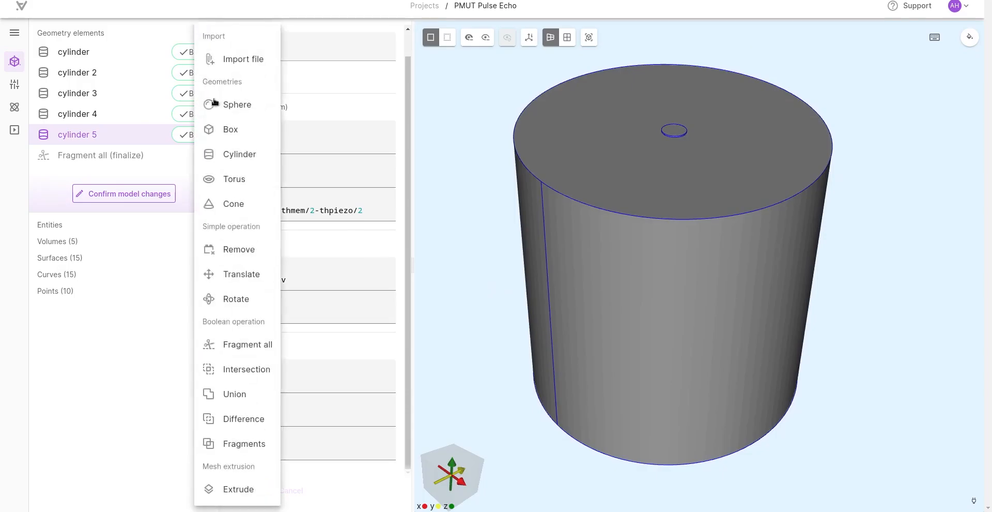
click(231, 129)
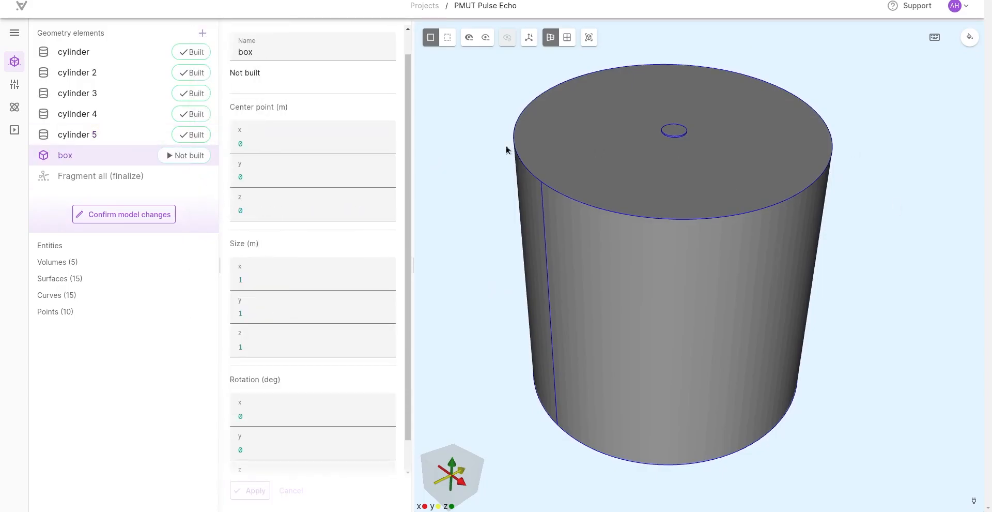
key(BackSpace)
text(pmutdist/2)
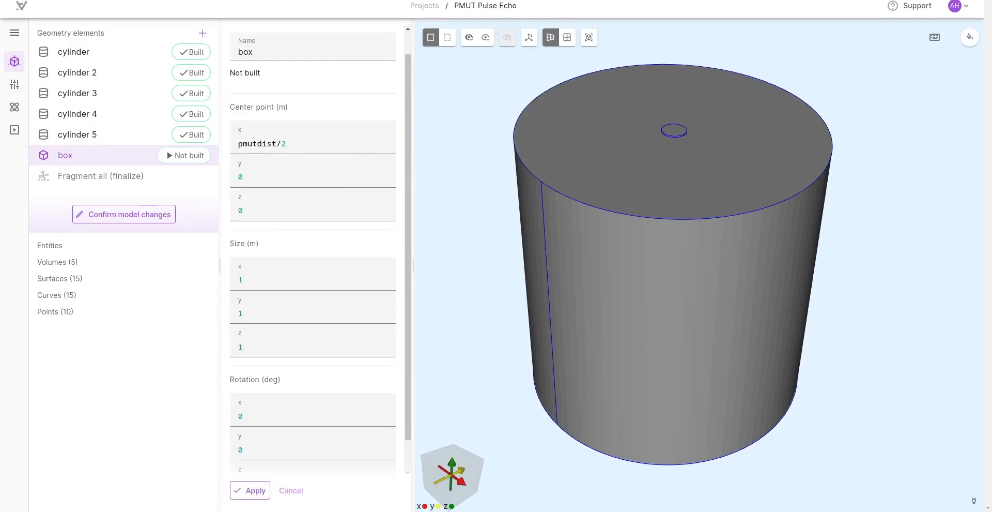
click(321, 215)
key(BackSpace)
text(pmutdist/2)
Step: Set the box size to pmutdist in x and y and pmutdist*2 in z, and apply it
click(311, 277)
key(BackSpace)
text(pmutdist)
key(Tab)
text(pmutdist)
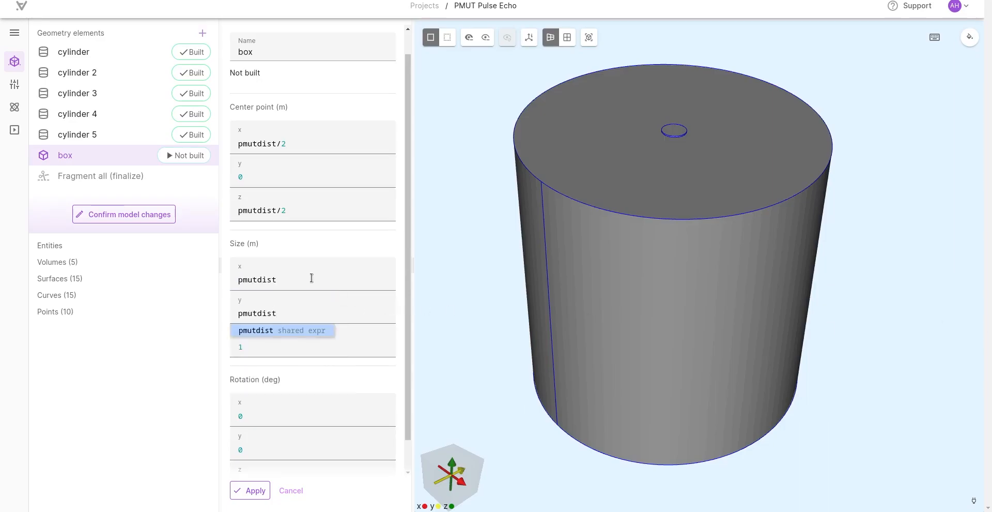
key(Tab)
text(pmutdist)
text(2)
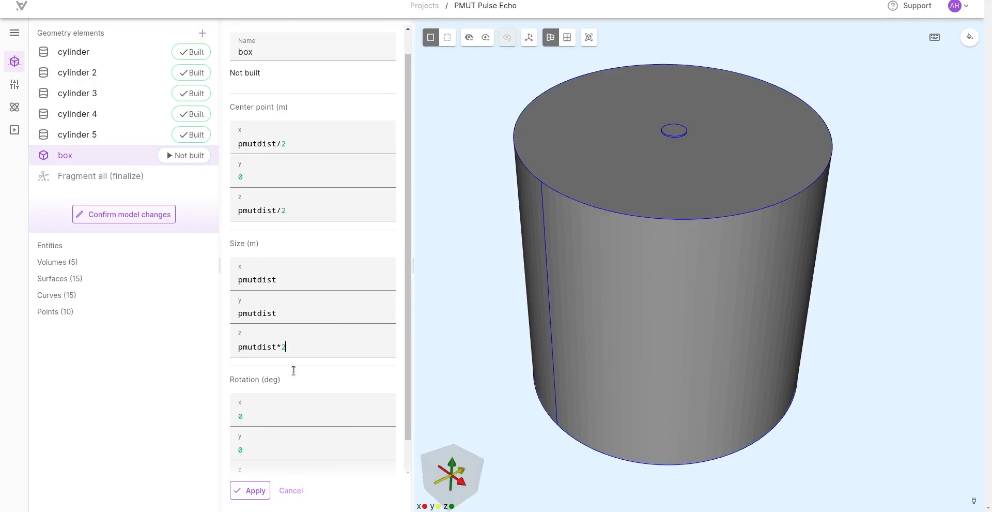
click(250, 490)
Step: Add a Fragment all operation after the box and build it to split the overlapping volumes
scroll(498, 214, down, 1)
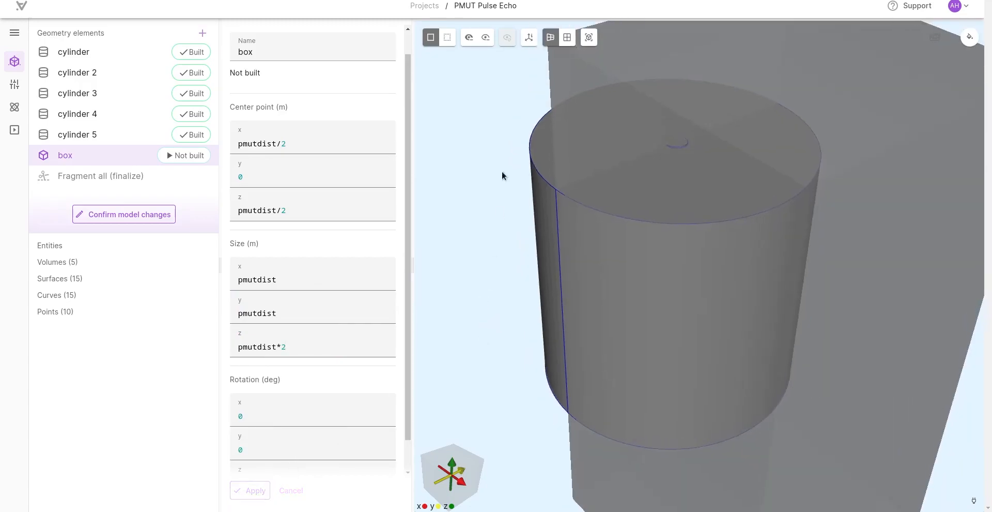
scroll(468, 256, down, 3)
drag(468, 255, 652, 268)
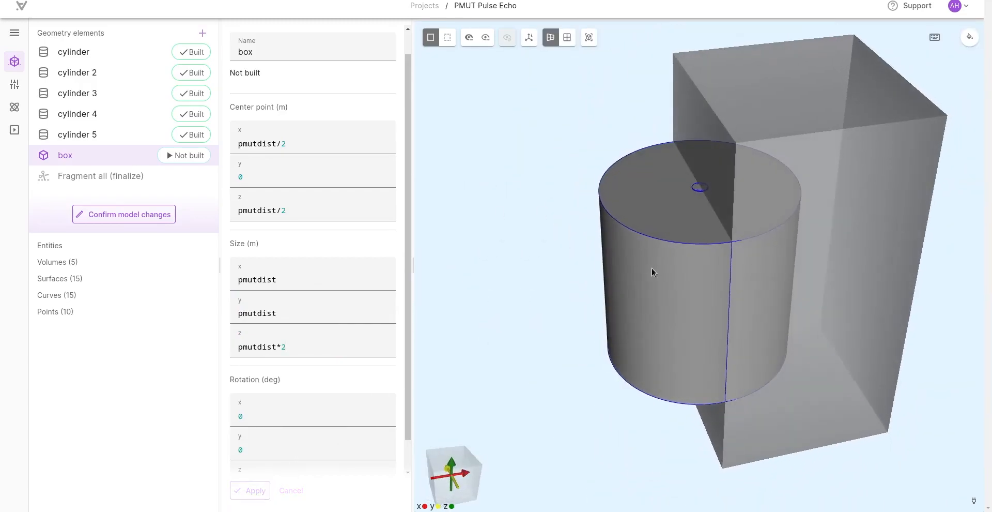
click(202, 33)
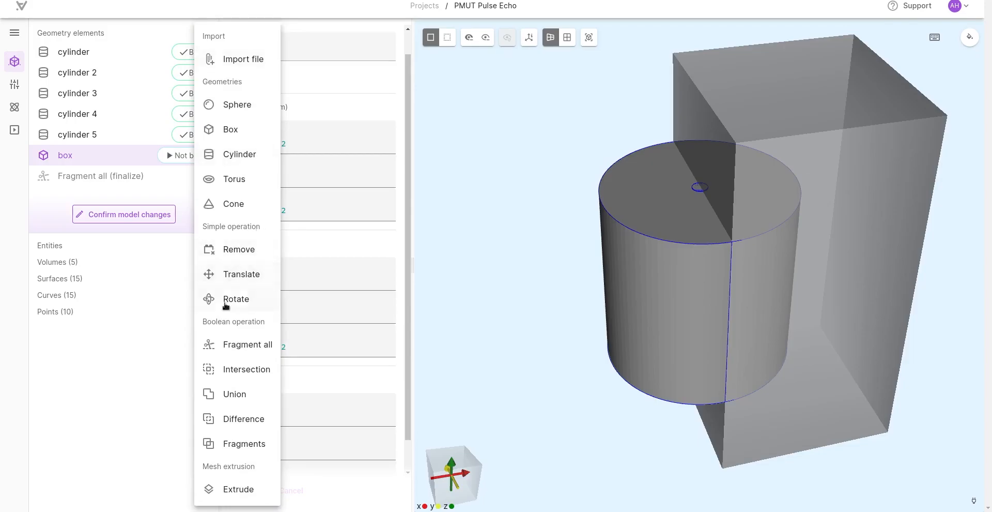
click(218, 345)
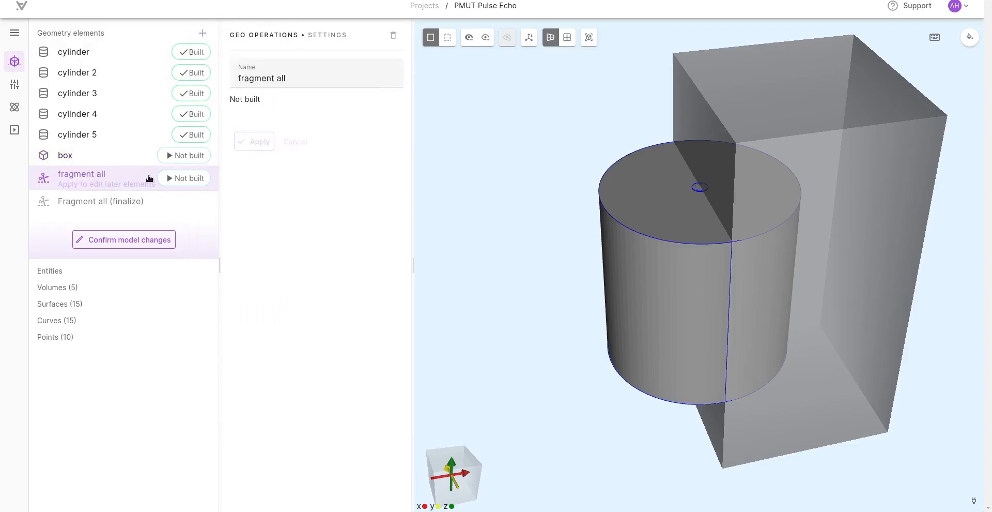
click(177, 177)
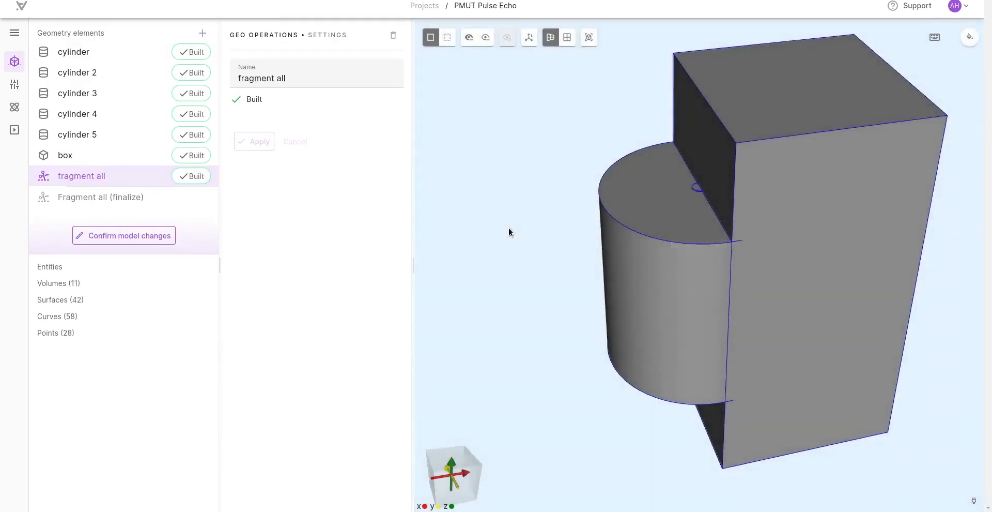
Step: Add a Remove operation targeting the box volume outside the cylinders, and confirm the model changes
click(202, 33)
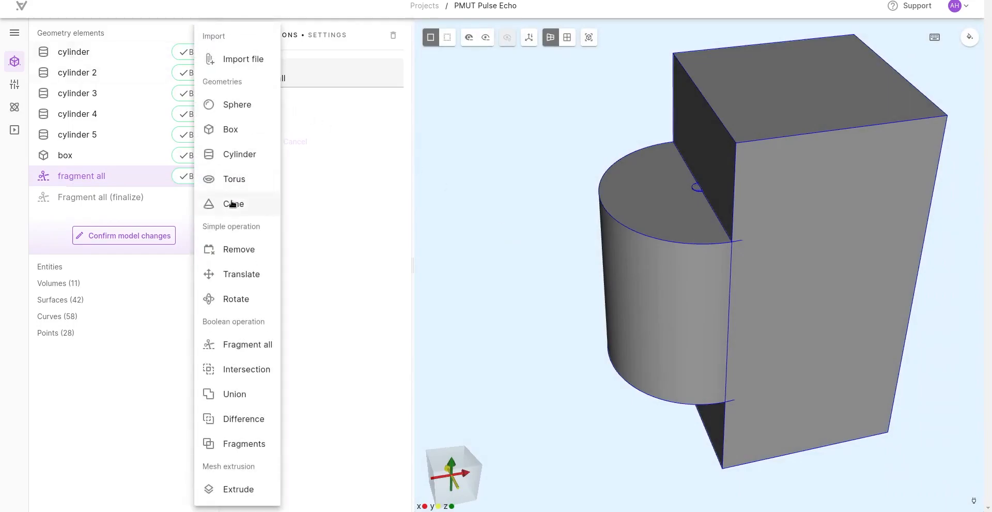
click(237, 258)
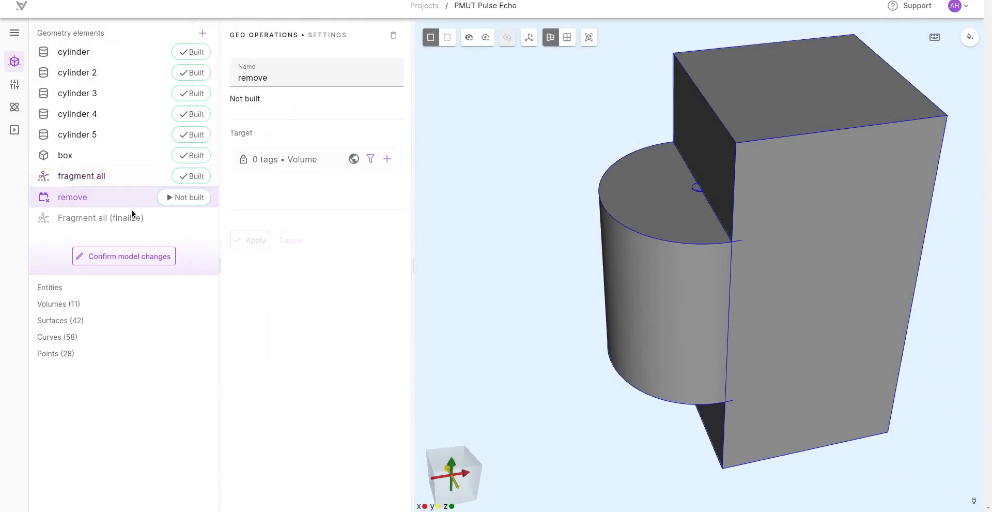
click(815, 253)
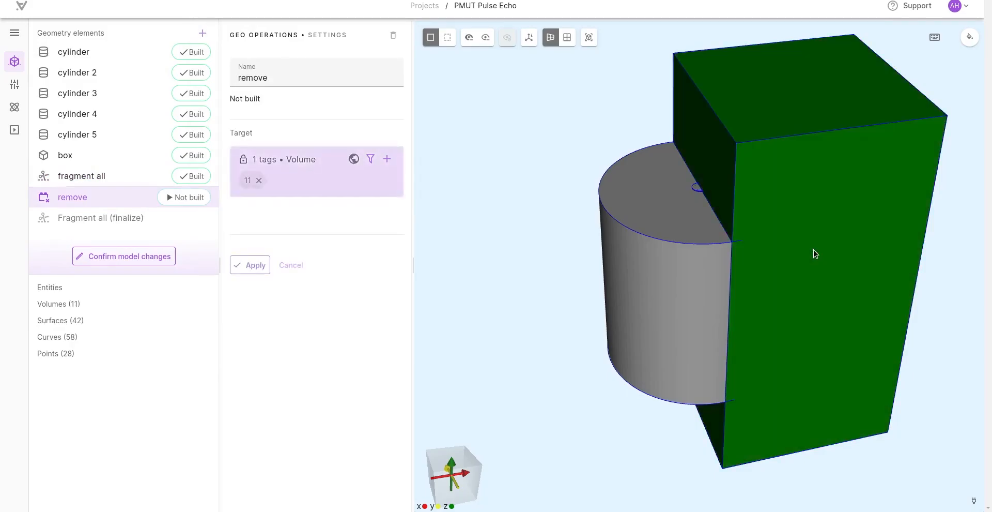
drag(438, 160, 468, 141)
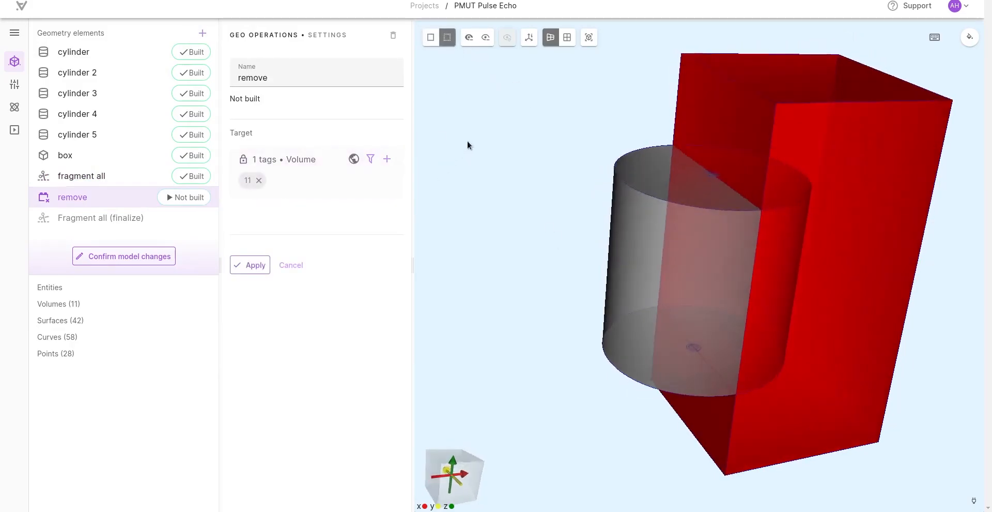
click(246, 264)
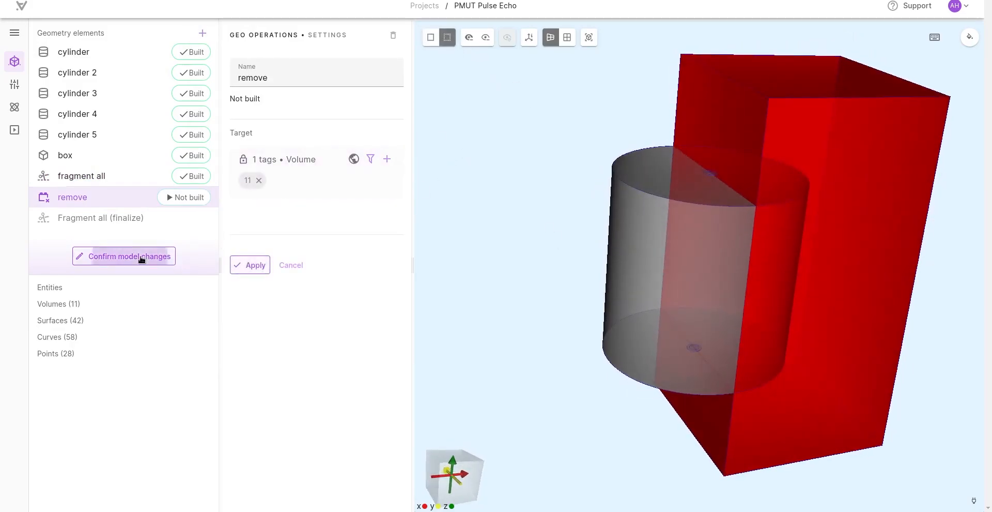
click(141, 256)
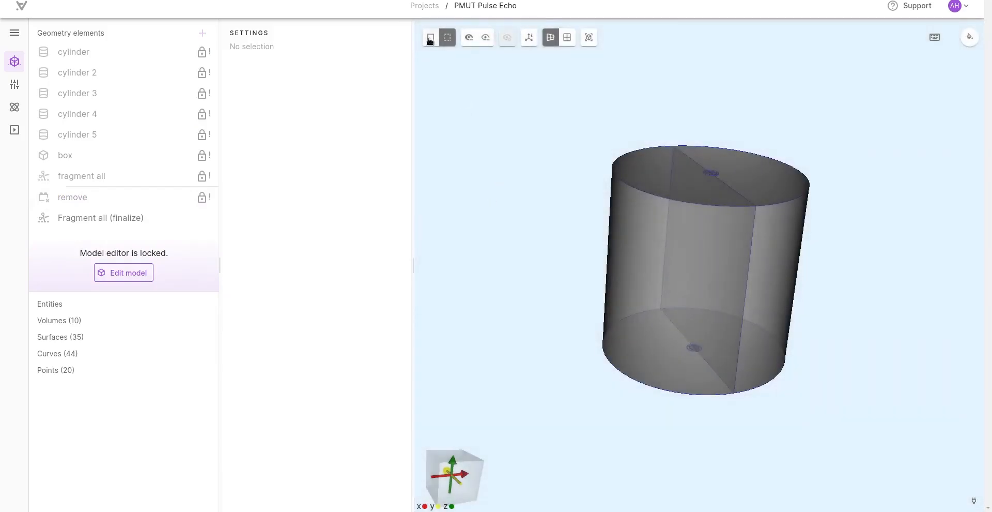
Step: Inspect the split inside the cylinder by hiding one half-volume in solid view, then show all volumes again
click(430, 38)
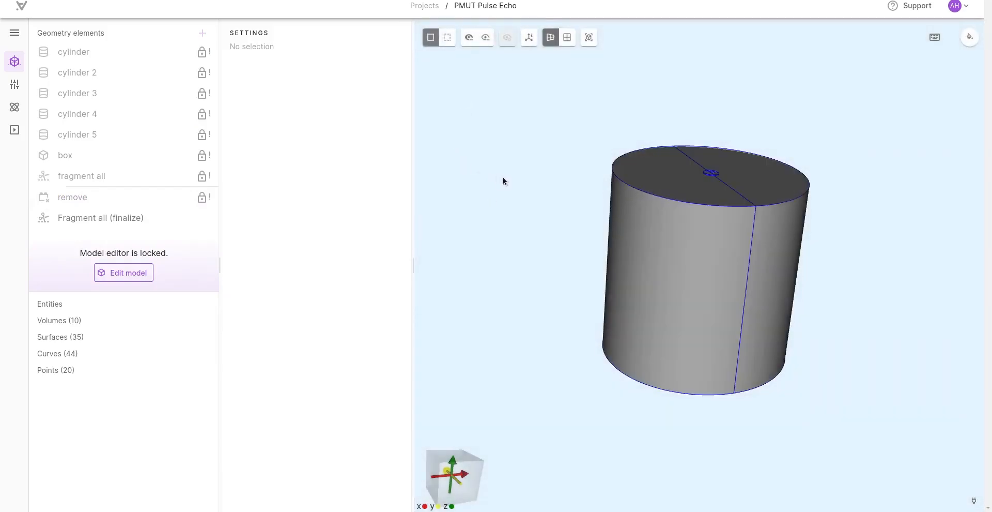
drag(496, 177, 429, 224)
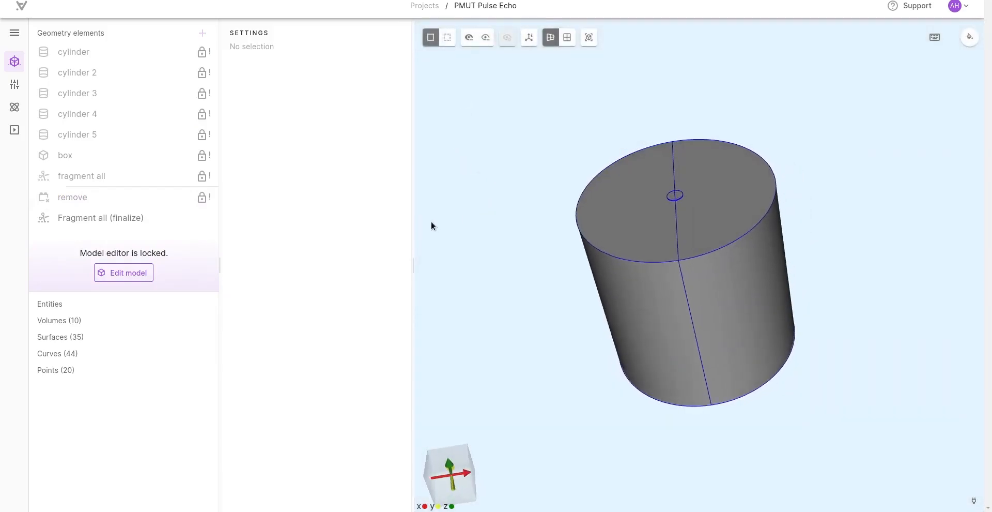
click(469, 37)
click(724, 283)
drag(554, 339, 417, 425)
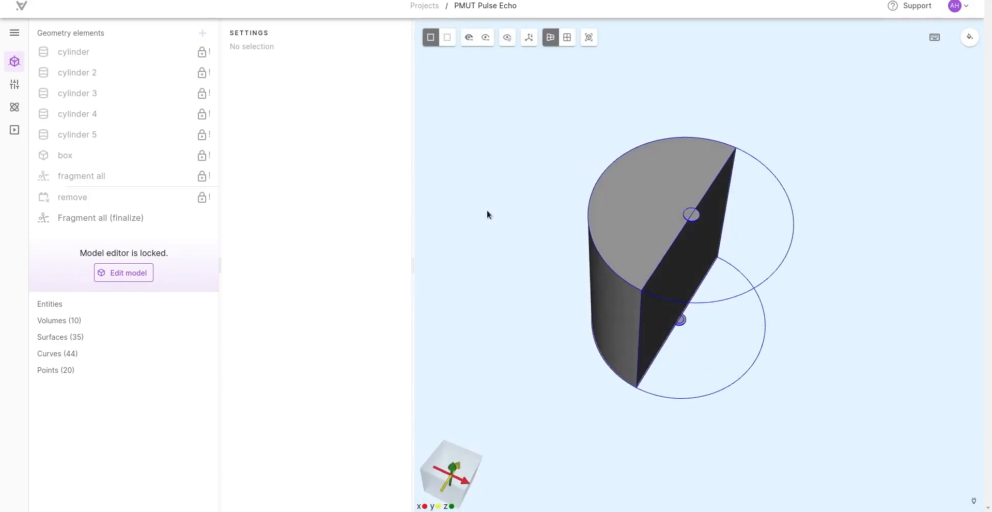
click(507, 38)
Step: Add the Water material and assign it to both halves of the large cylinder
click(15, 84)
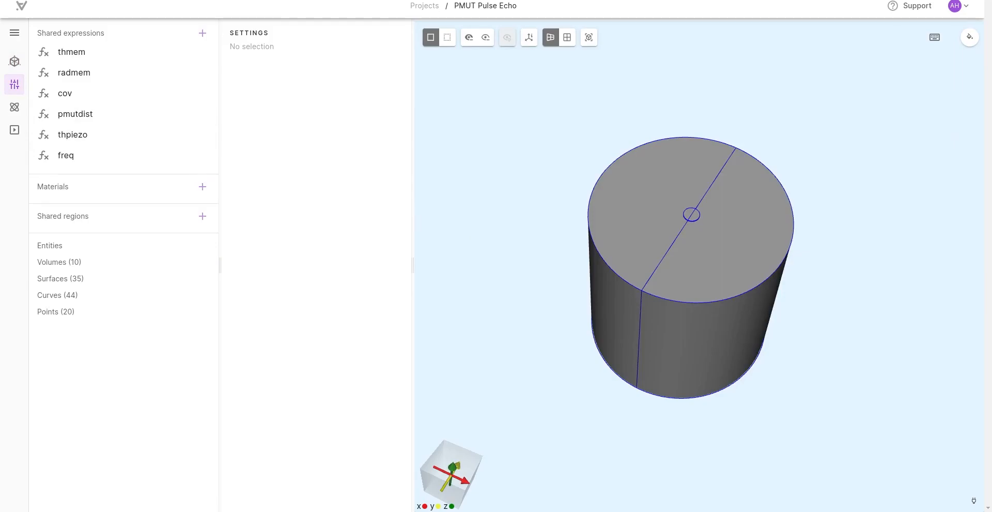
drag(830, 270, 649, 255)
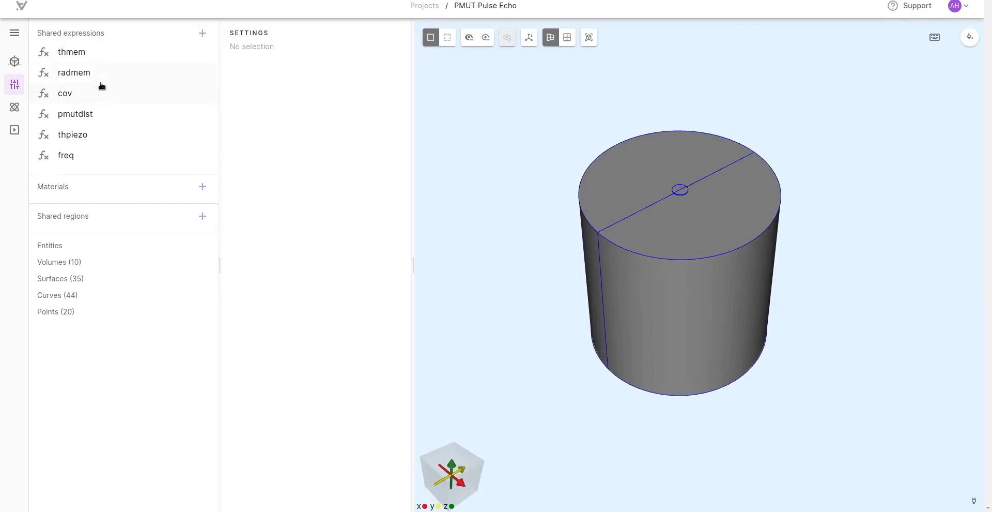
click(202, 187)
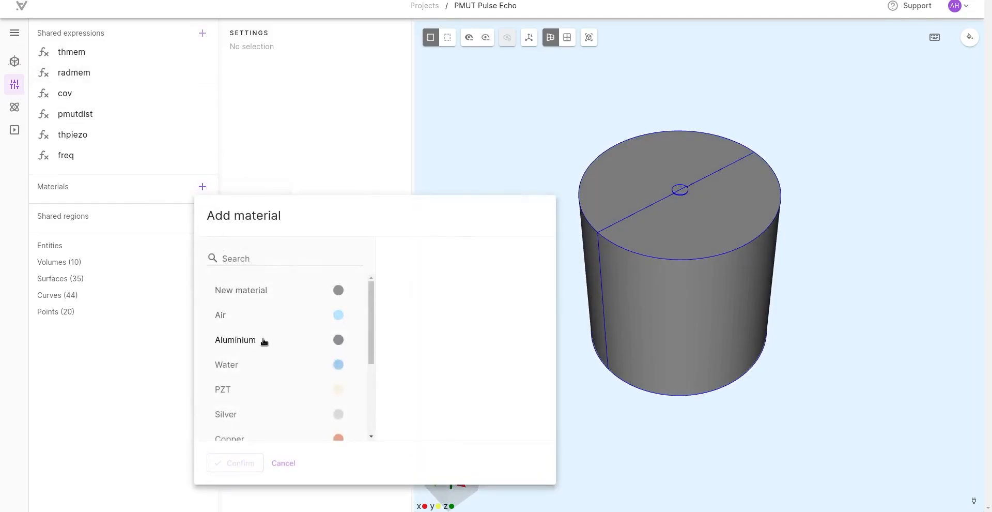
click(242, 368)
click(232, 463)
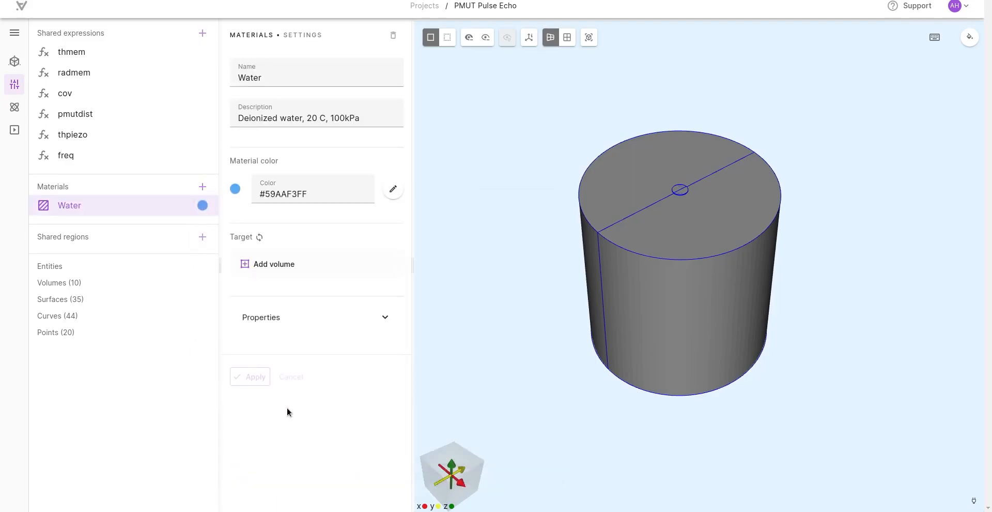
click(266, 263)
click(641, 281)
click(604, 211)
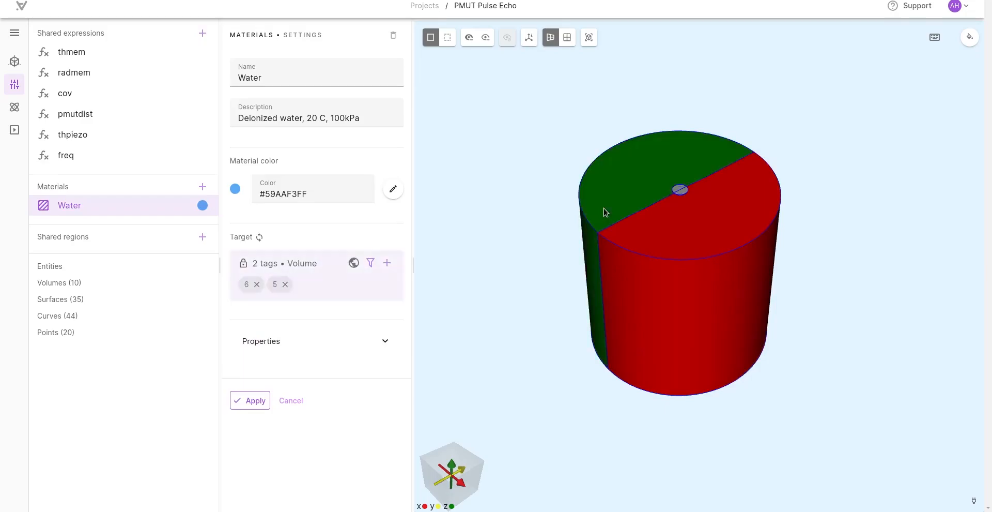
click(258, 400)
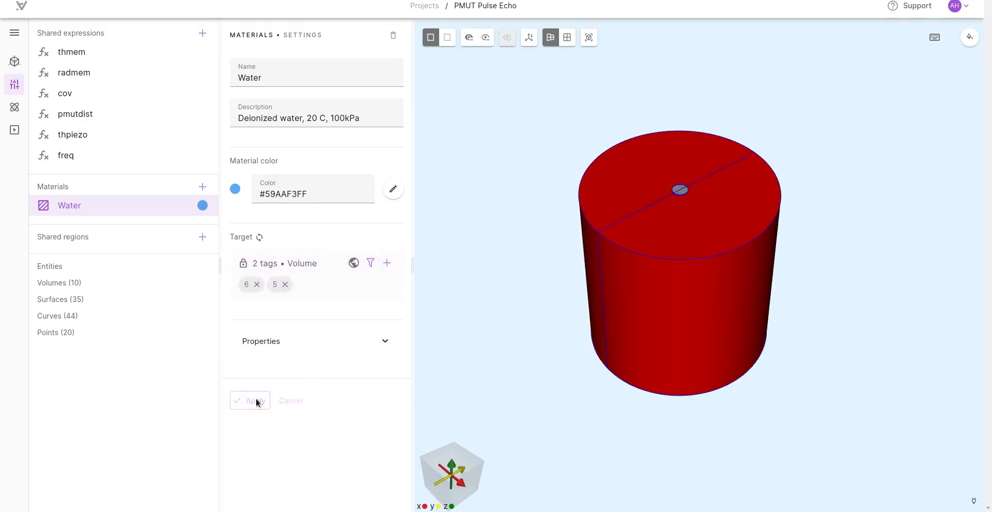
Step: Hide both water half-volumes to expose the transmitter and receiver discs
click(467, 40)
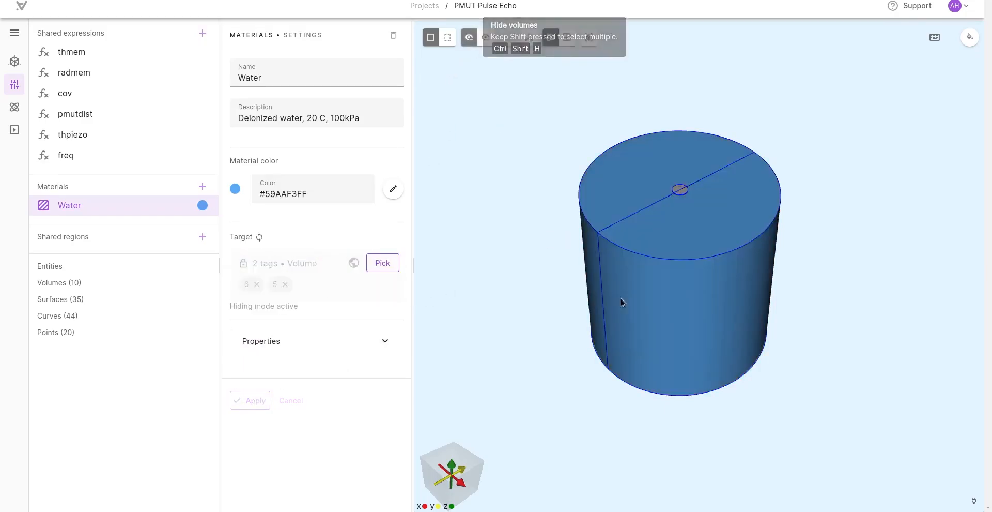
click(684, 310)
click(629, 229)
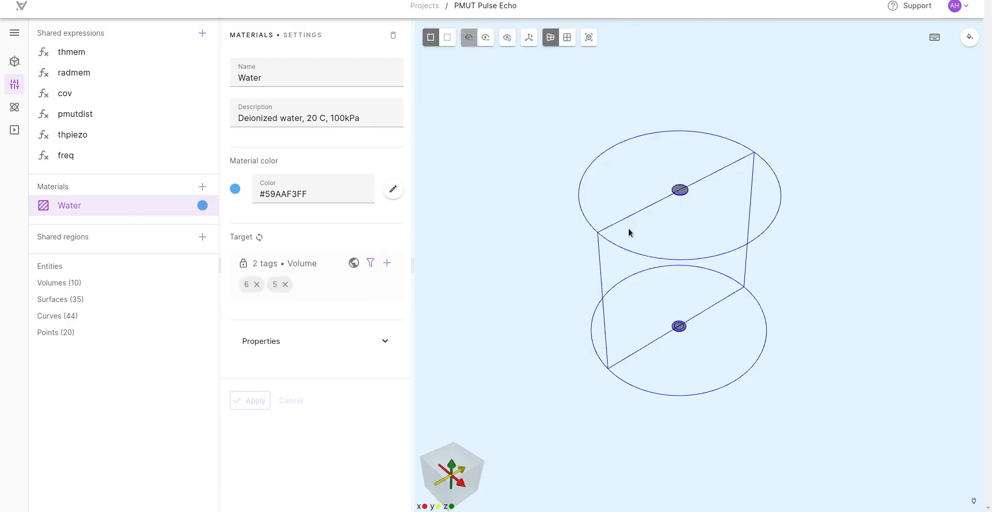
Step: Add Monocrystalline silicon from the material library
click(198, 188)
scroll(270, 323, down, 3)
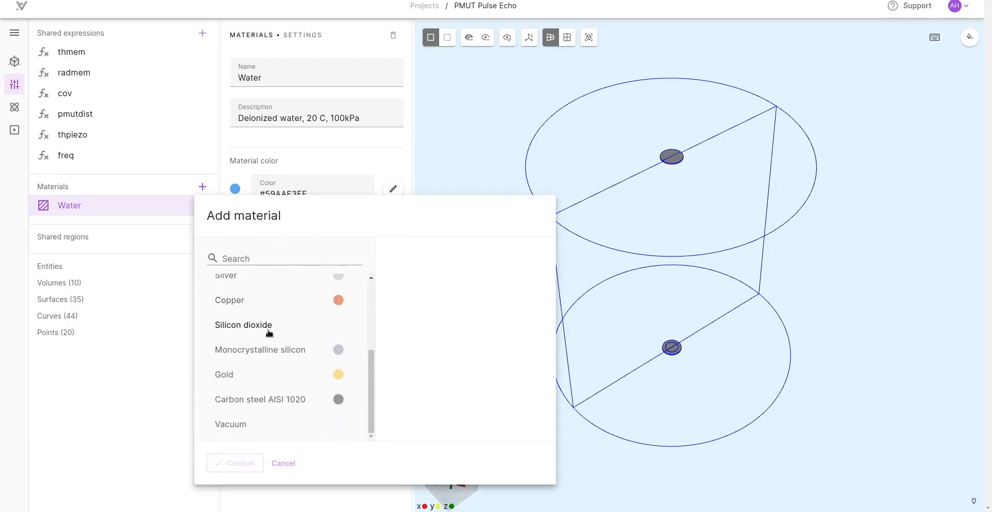
click(262, 349)
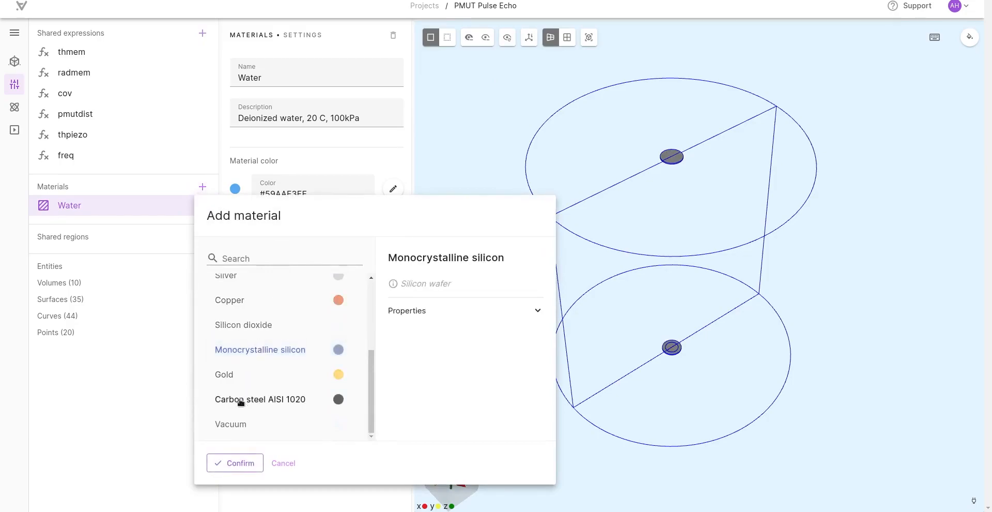
click(237, 461)
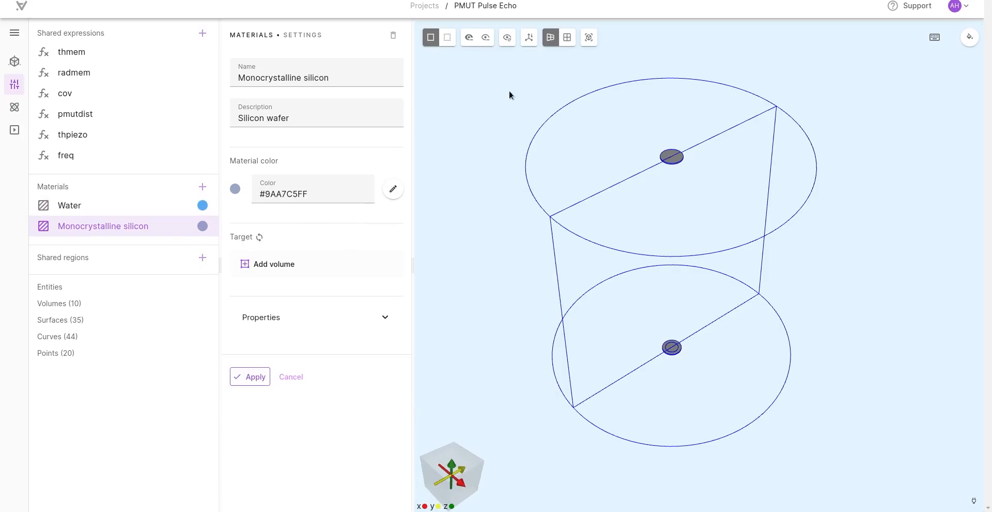
Step: Assign the silicon material to both halves of the transmitter and receiver membranes, four volumes in all, and apply it
click(269, 263)
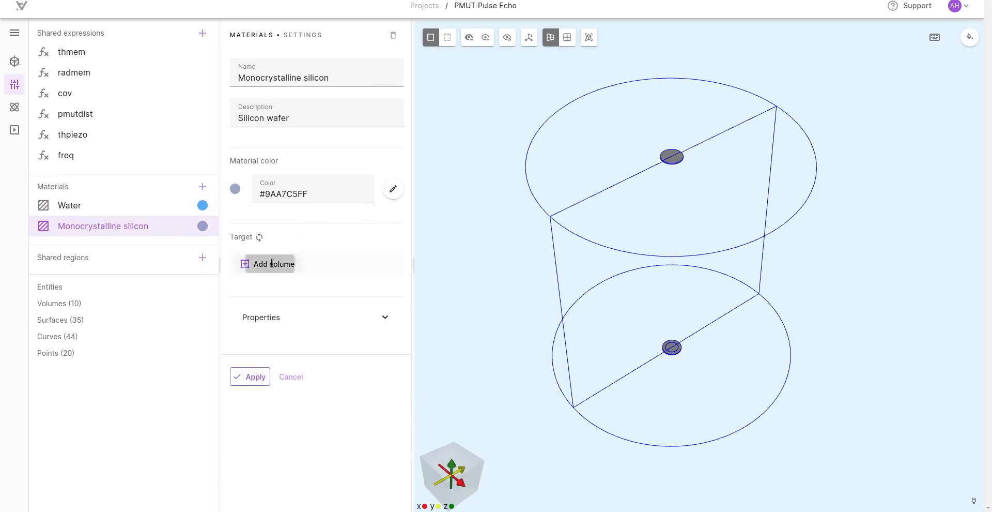
click(669, 158)
click(668, 156)
drag(499, 441, 636, 271)
click(655, 265)
click(658, 264)
drag(498, 112, 667, 397)
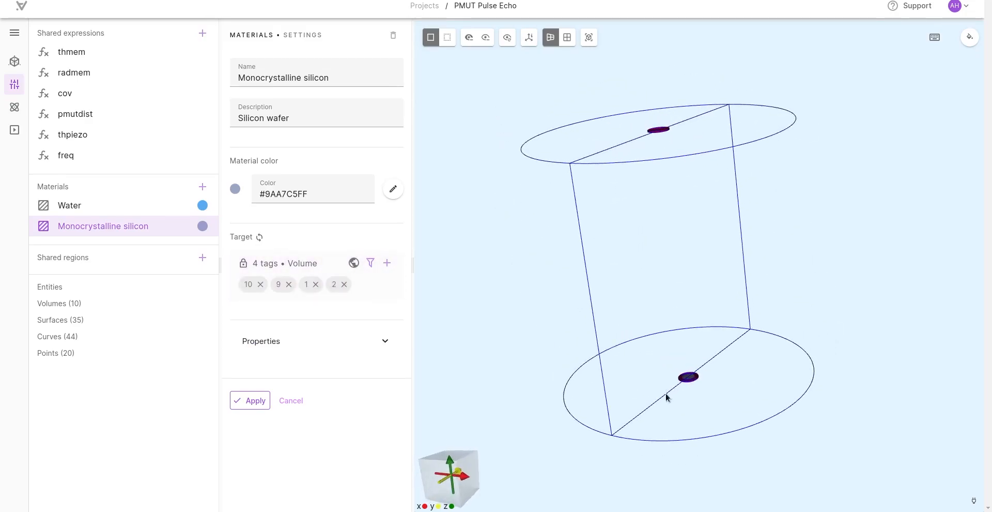
drag(574, 218, 461, 319)
click(250, 401)
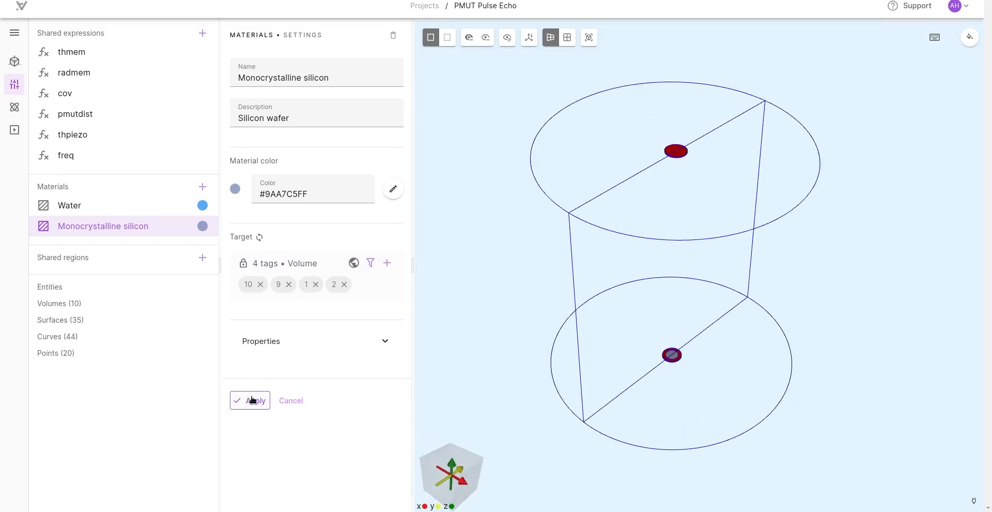
Step: Add PZT from the material library
click(202, 187)
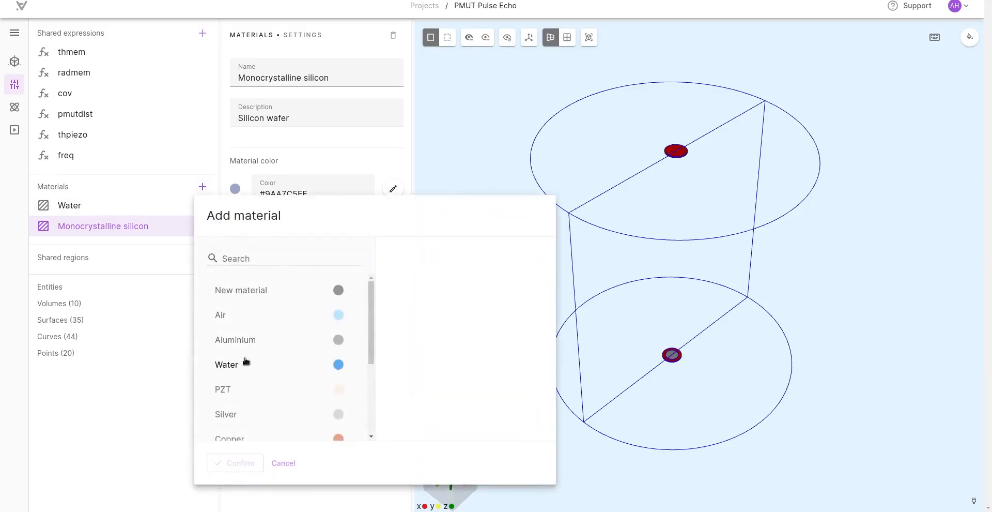
click(231, 390)
click(227, 462)
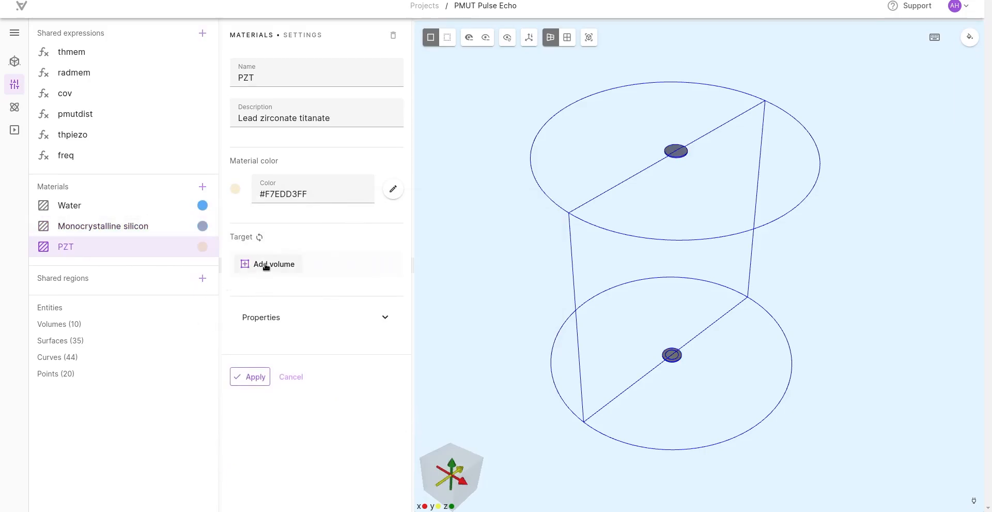
Step: Assign the PZT material to both halves of the small inner discs on each membrane, four volumes in all, and apply it
click(265, 265)
scroll(651, 385, up, 3)
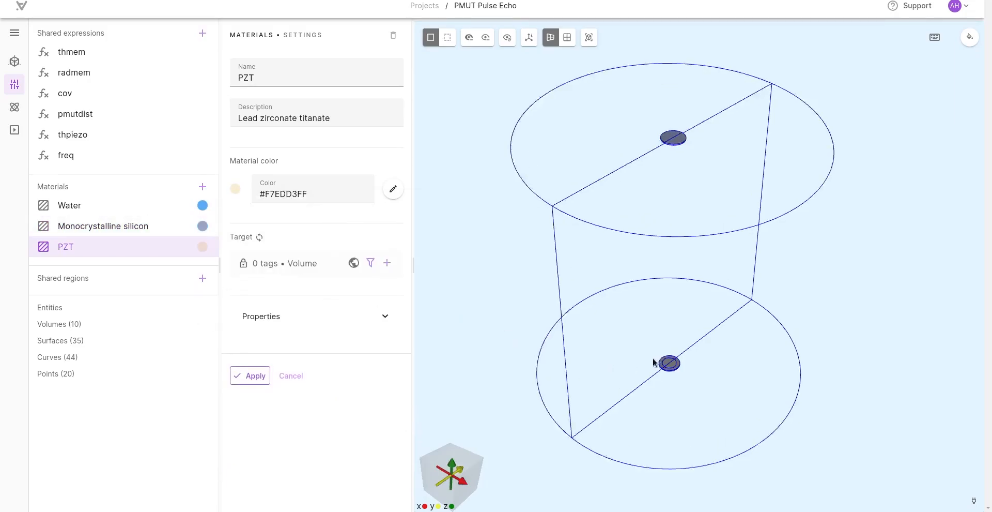
click(662, 389)
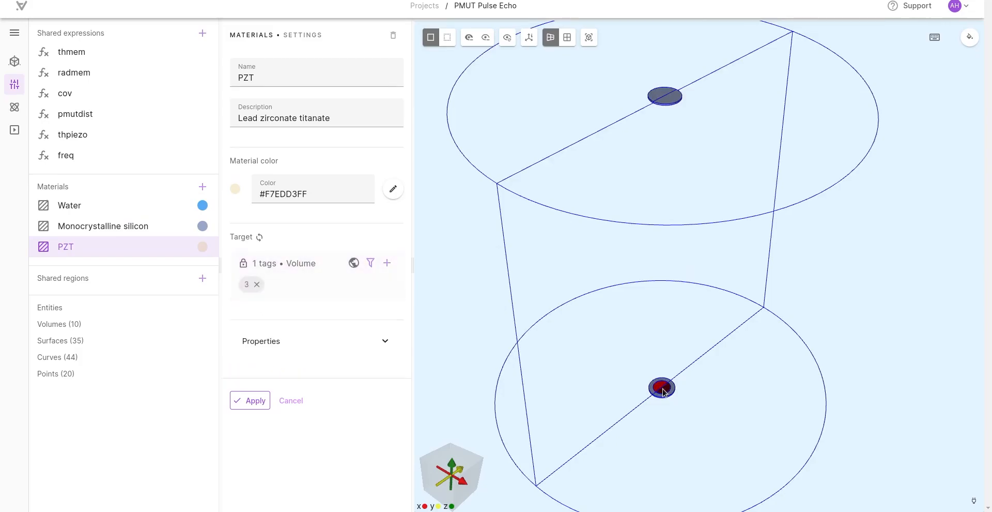
click(664, 391)
drag(575, 409, 687, 104)
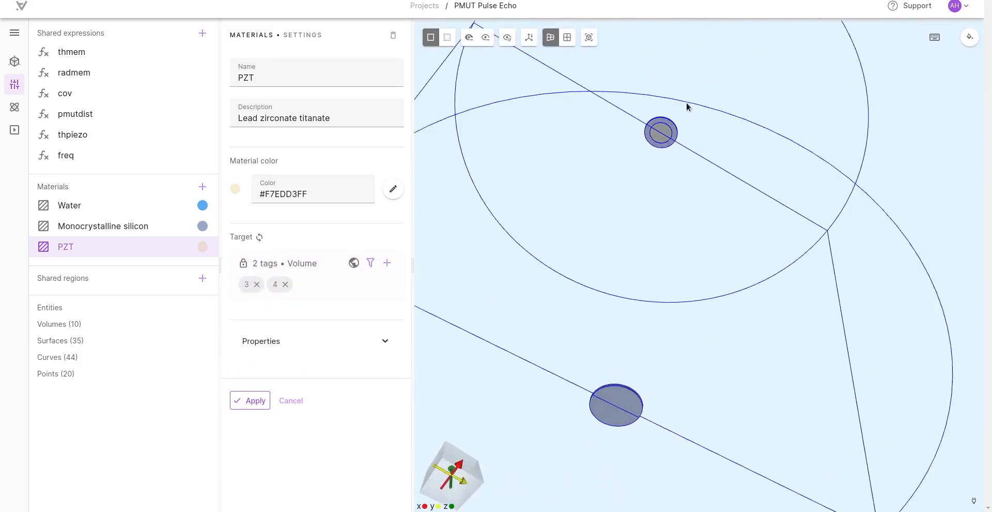
click(663, 137)
click(661, 139)
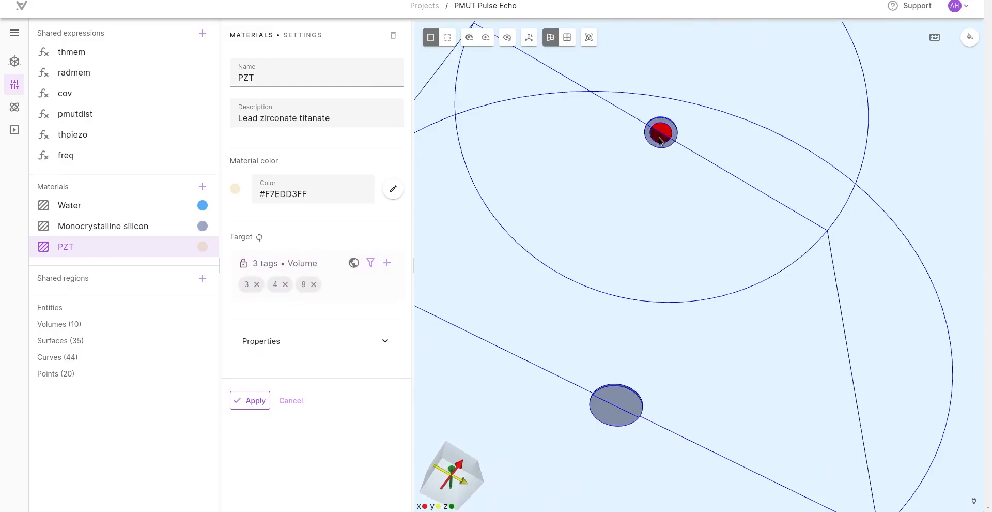
drag(661, 140, 537, 374)
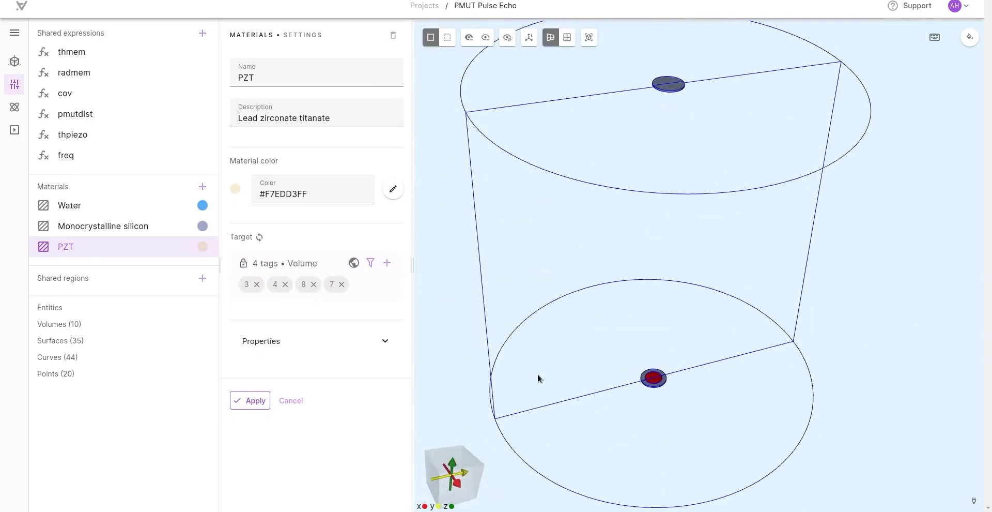
click(257, 401)
Step: Create a shared surface region named cut on the flat mid-plane face between the two water halves, hiding one half for access
click(507, 37)
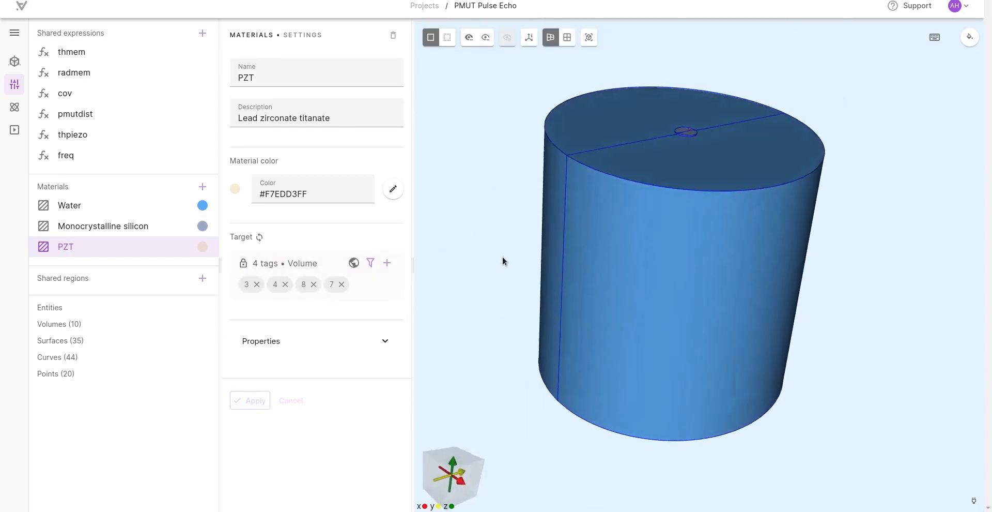
click(470, 37)
click(648, 260)
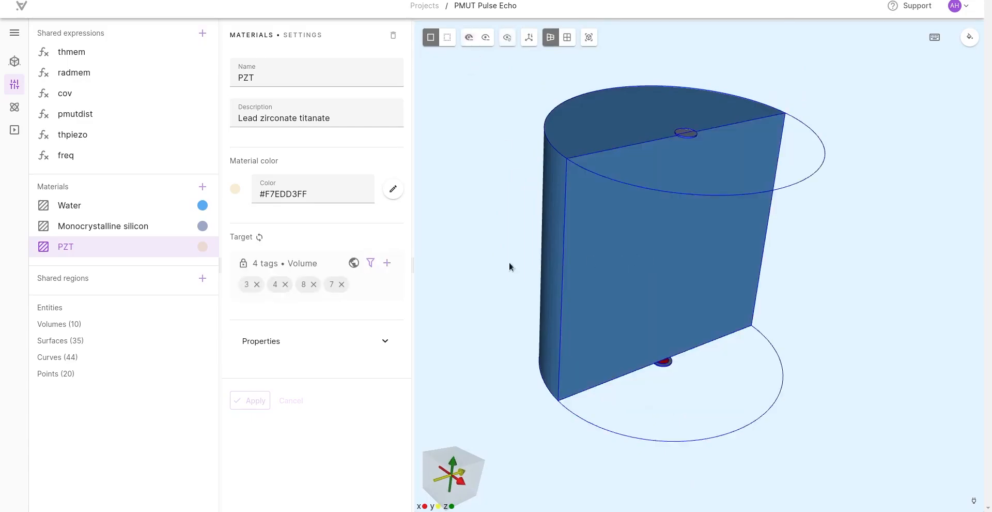
click(204, 281)
click(214, 353)
click(228, 71)
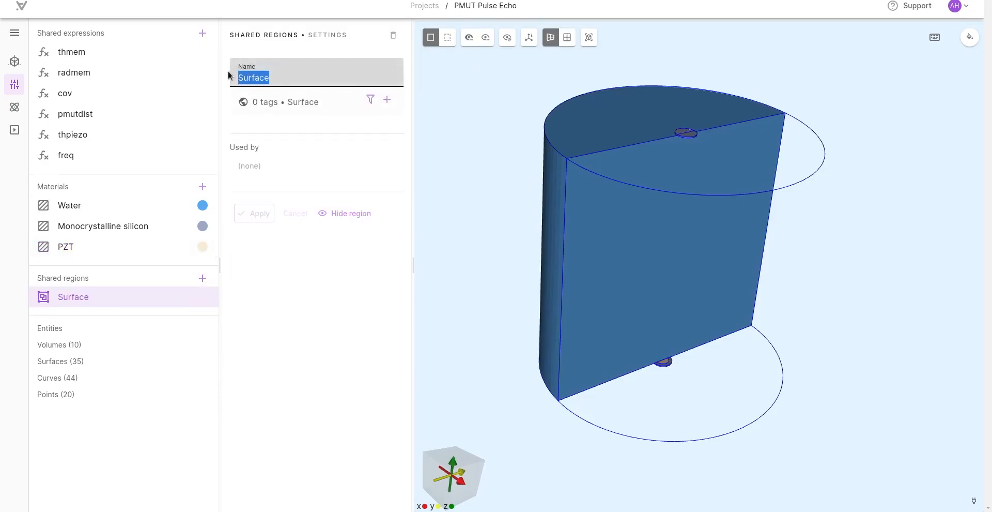
text(cut)
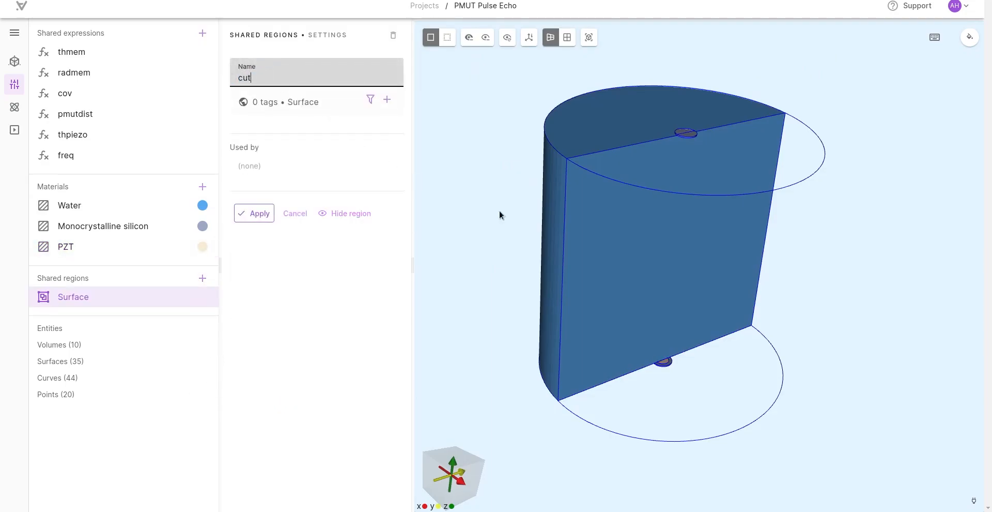
click(623, 255)
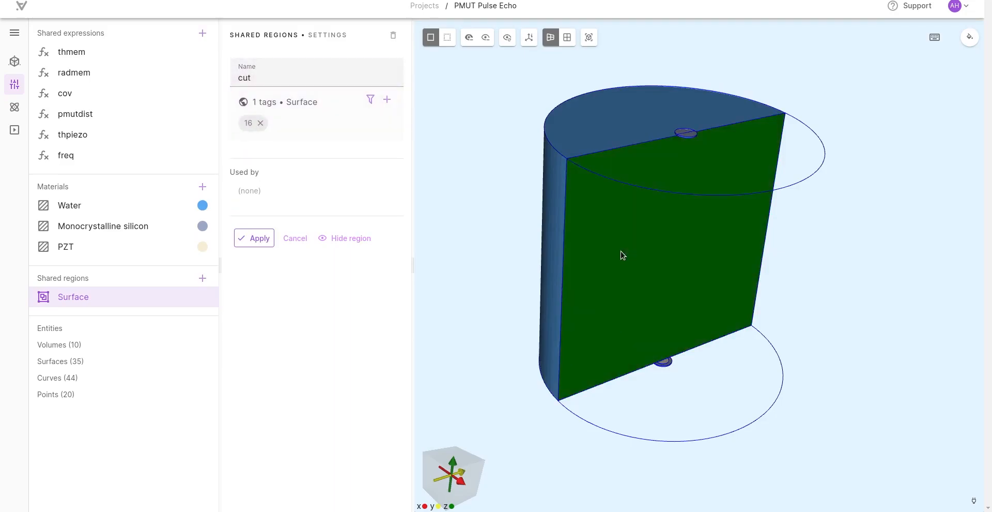
click(256, 237)
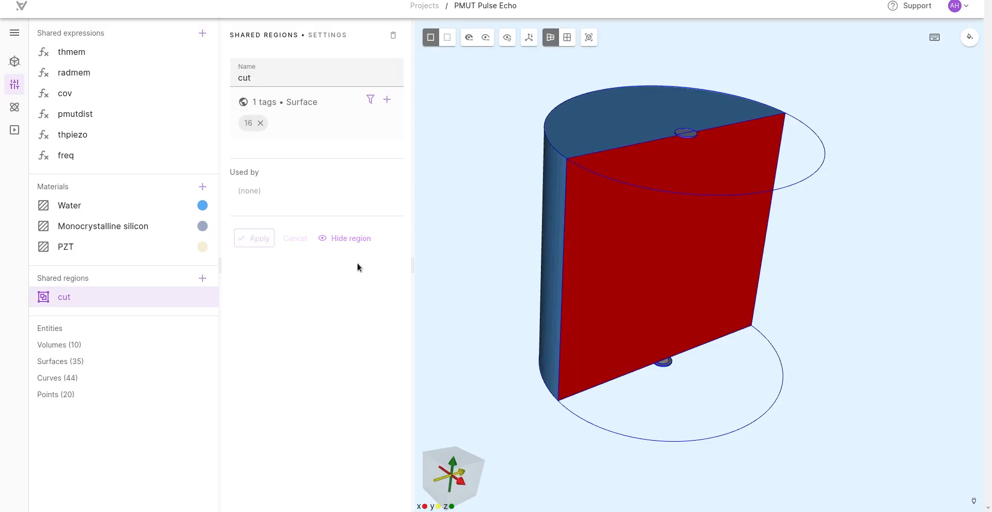
Step: Show all hidden volumes again and keep the model in solid view
drag(462, 282, 477, 84)
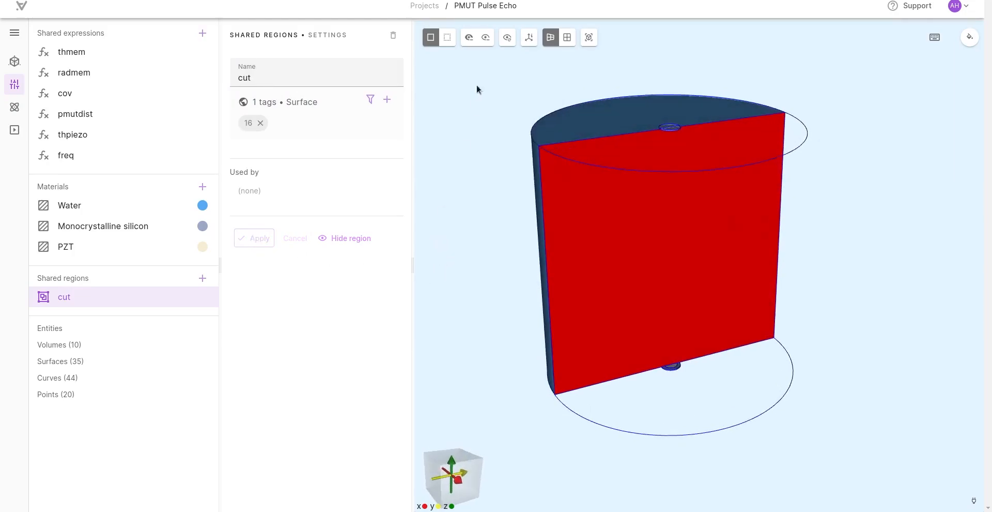
click(507, 41)
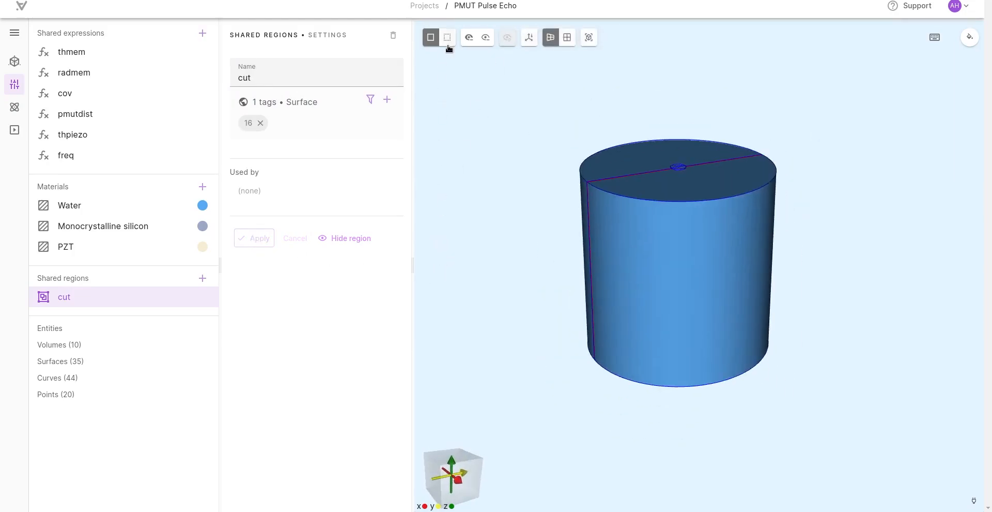
click(446, 41)
click(432, 40)
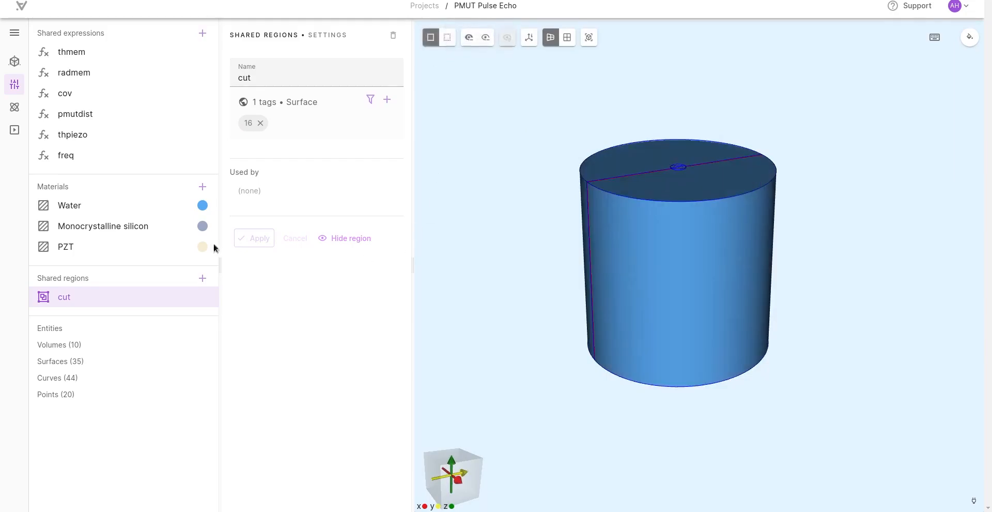
Step: Add Solid mechanics to the simulation's physics
click(15, 107)
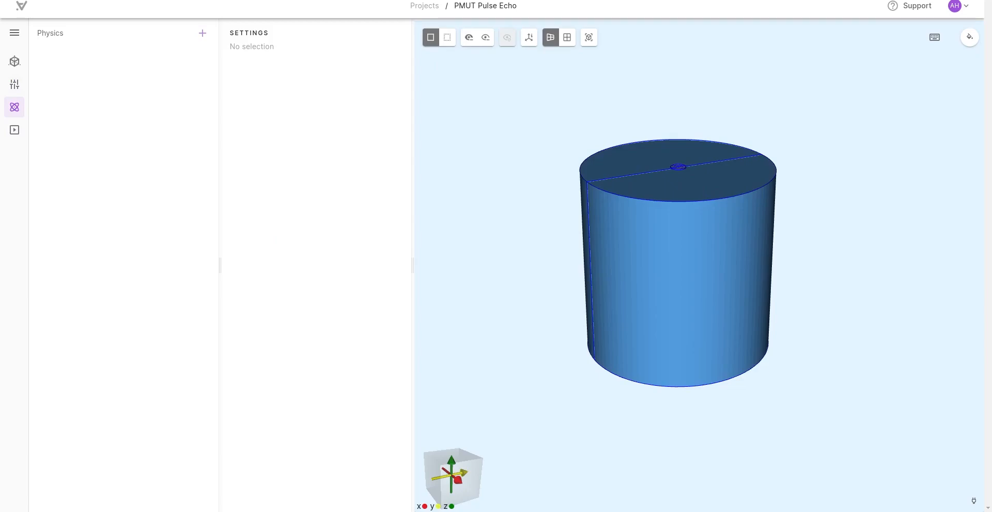
drag(424, 233, 495, 296)
scroll(489, 279, up, 3)
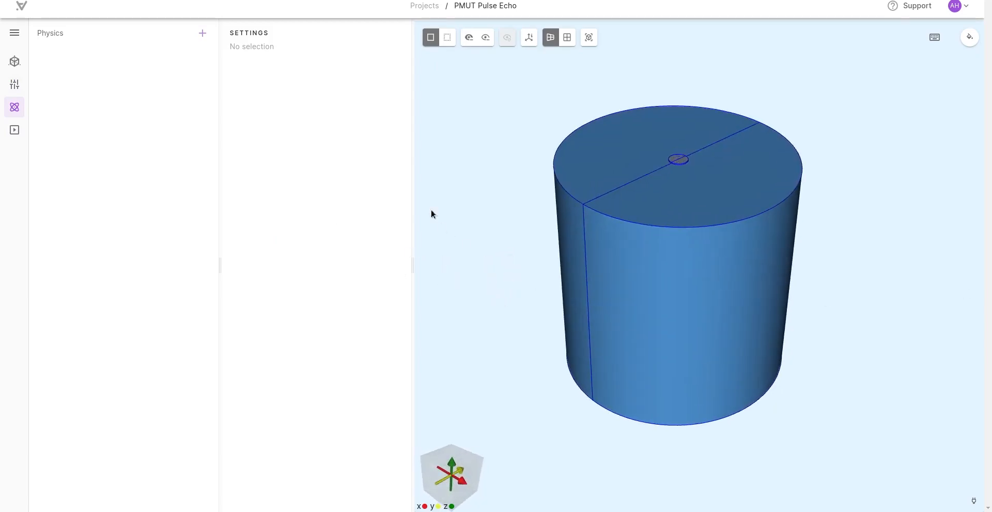
click(202, 36)
click(207, 56)
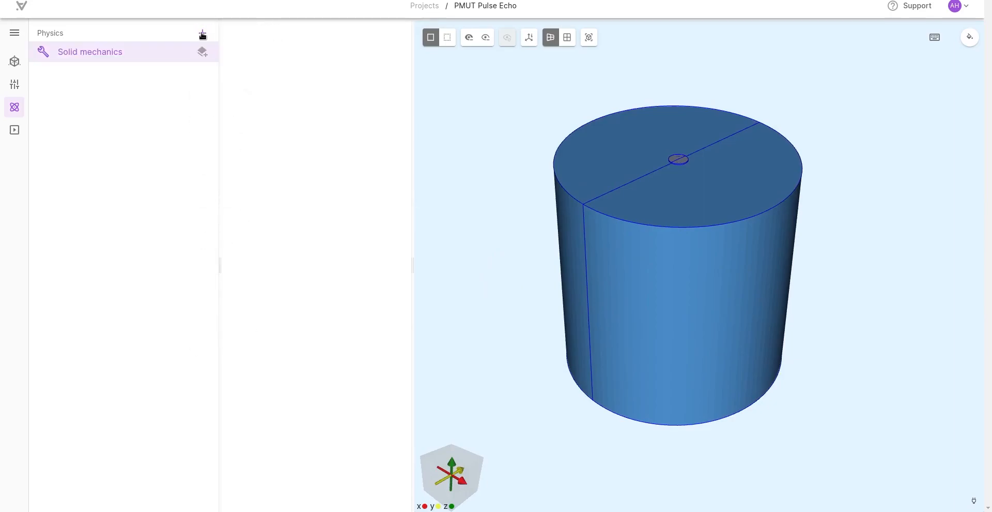
Step: Add Electrostatics and Acoustic waves to the simulation's physics
click(202, 34)
click(233, 135)
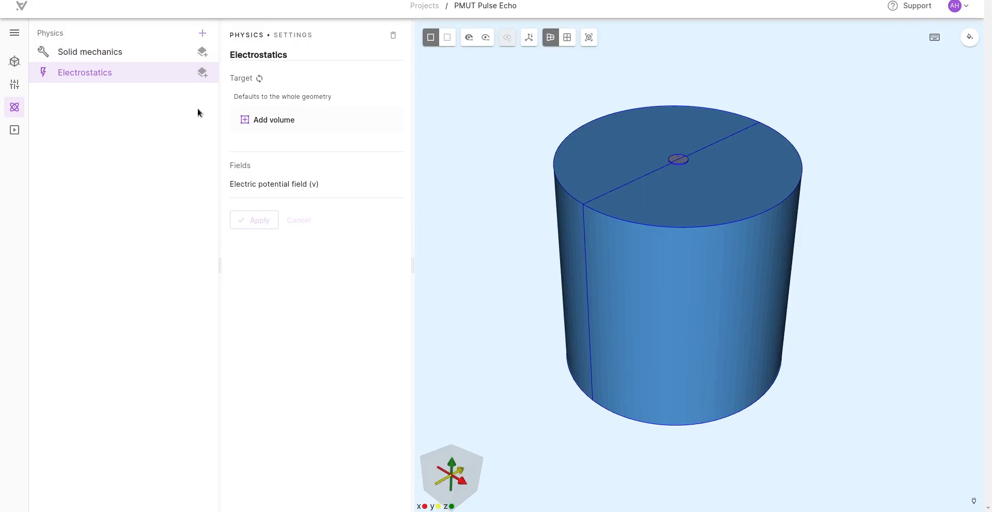
click(203, 32)
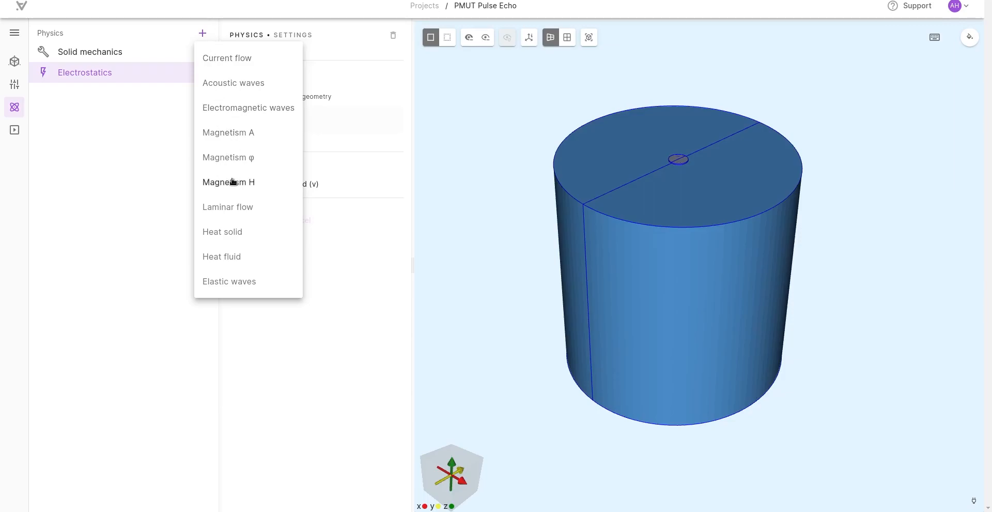
click(235, 83)
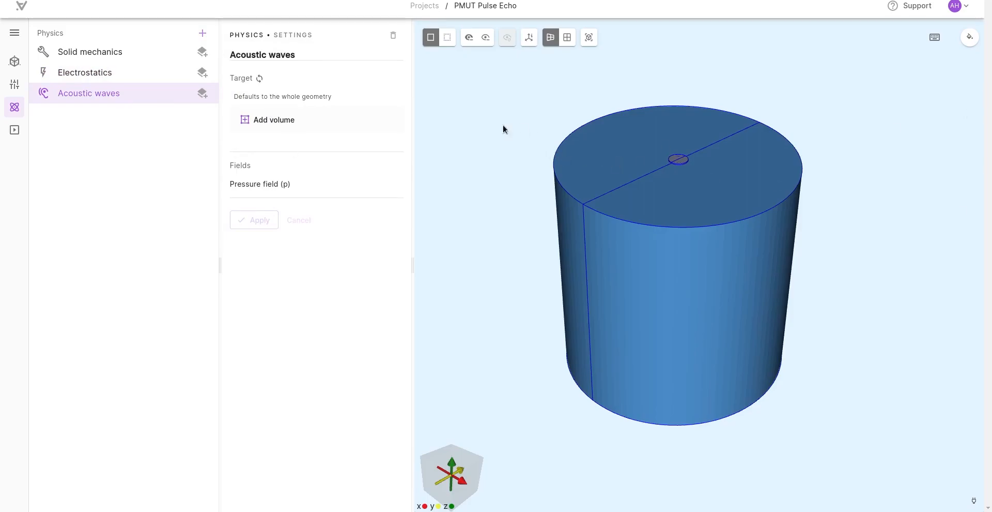
Step: Limit Solid mechanics to the eight silicon and PZT disc volumes, hiding both water halves for access, and apply the target
click(109, 58)
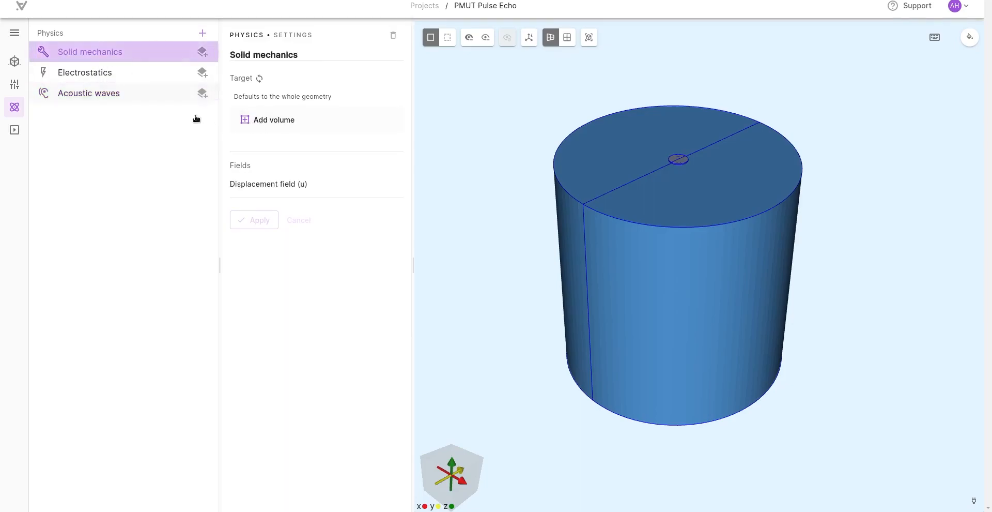
click(267, 122)
click(468, 40)
click(616, 253)
click(469, 37)
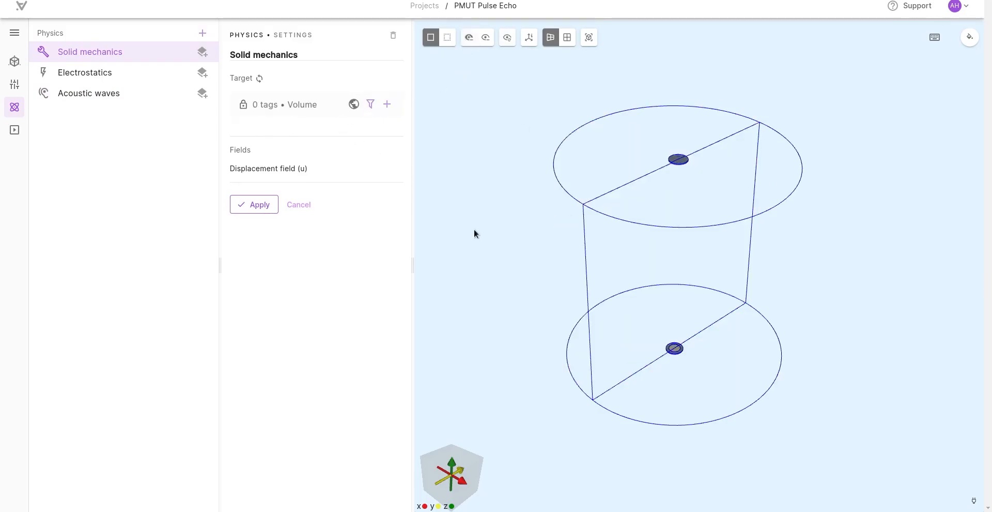
drag(488, 243, 465, 227)
click(385, 108)
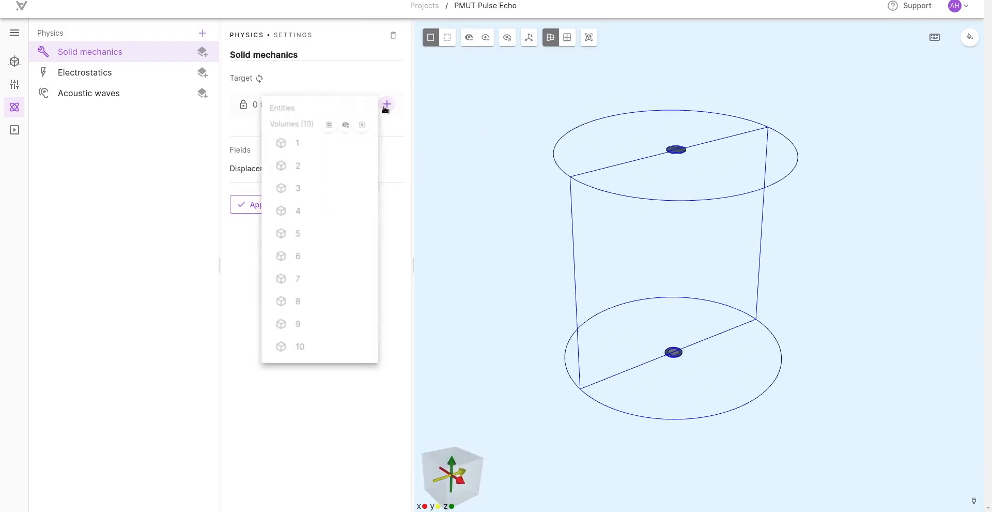
click(345, 128)
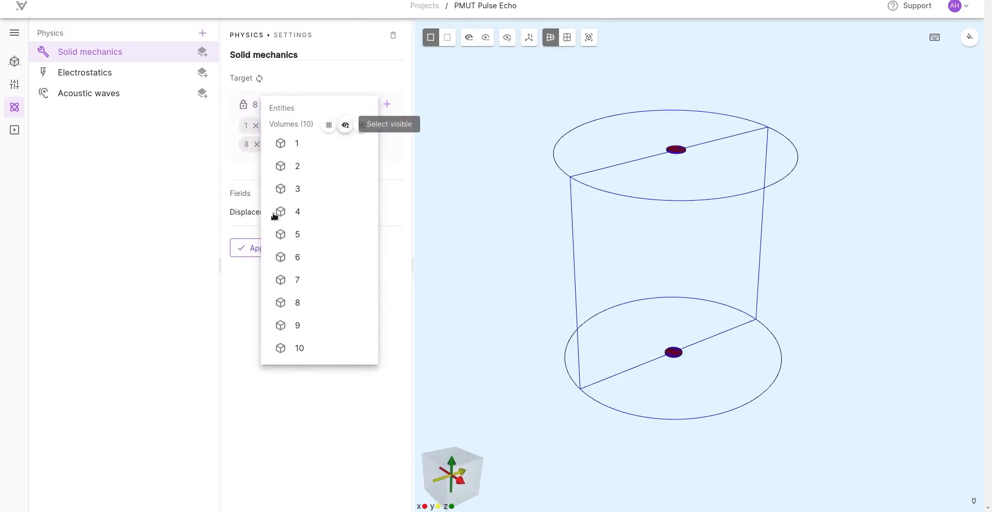
click(160, 310)
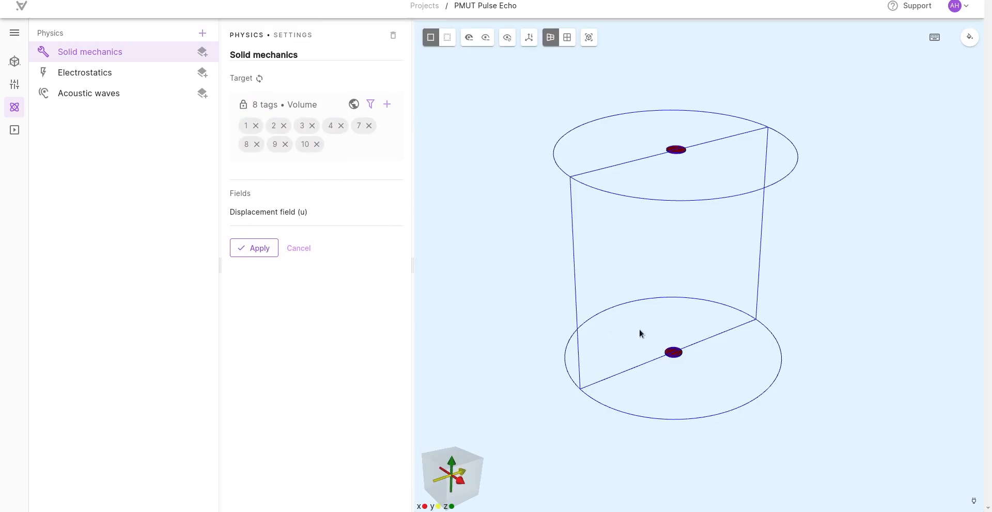
click(263, 250)
Step: Add a Clamp interaction to Solid mechanics with a surface target covering both halves of the lower silicon disc's outer rim
click(203, 52)
click(222, 147)
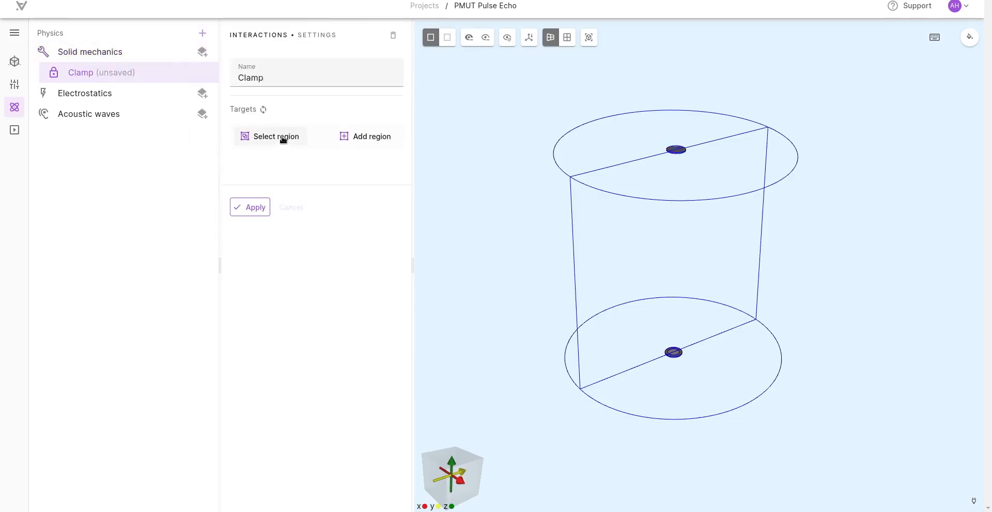
click(356, 135)
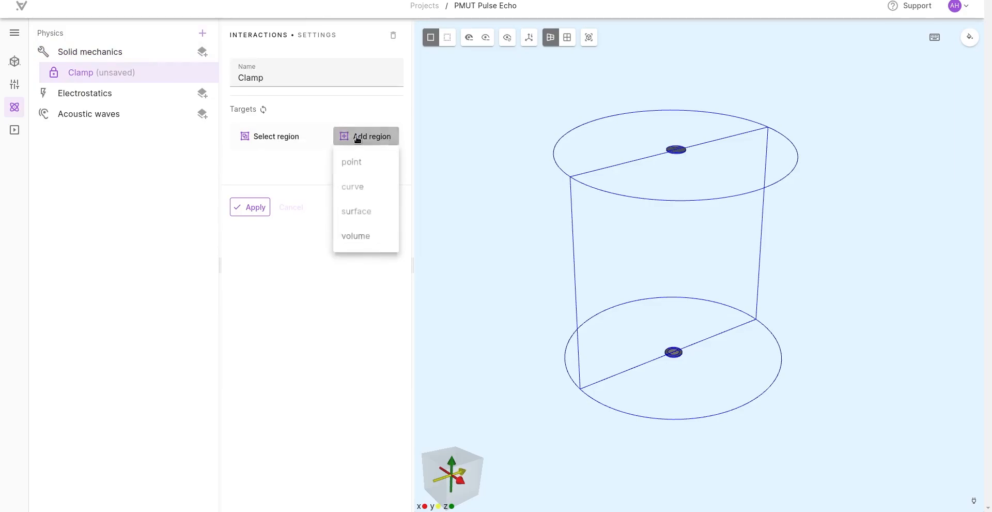
click(360, 210)
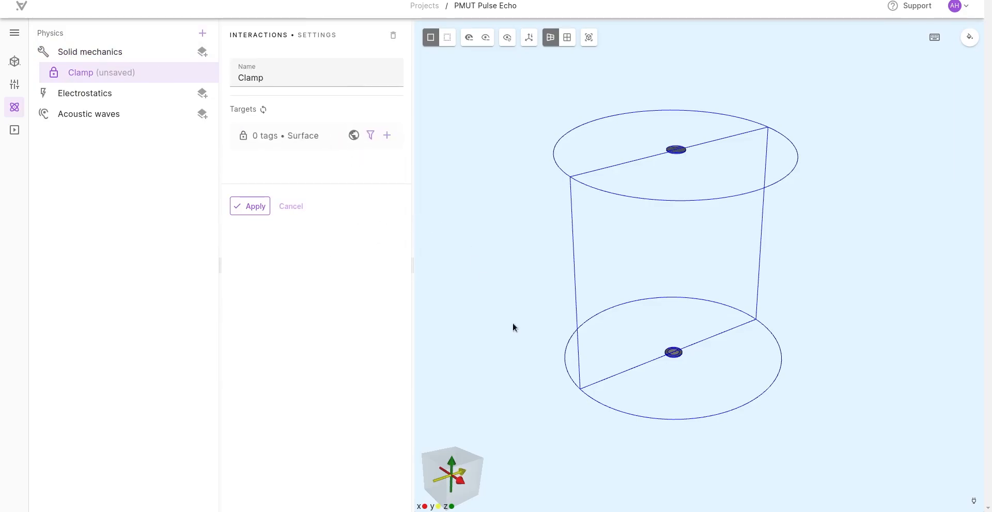
scroll(529, 247, up, 10)
middle_drag(517, 260, 519, 249)
drag(519, 249, 511, 225)
right_drag(511, 225, 495, 338)
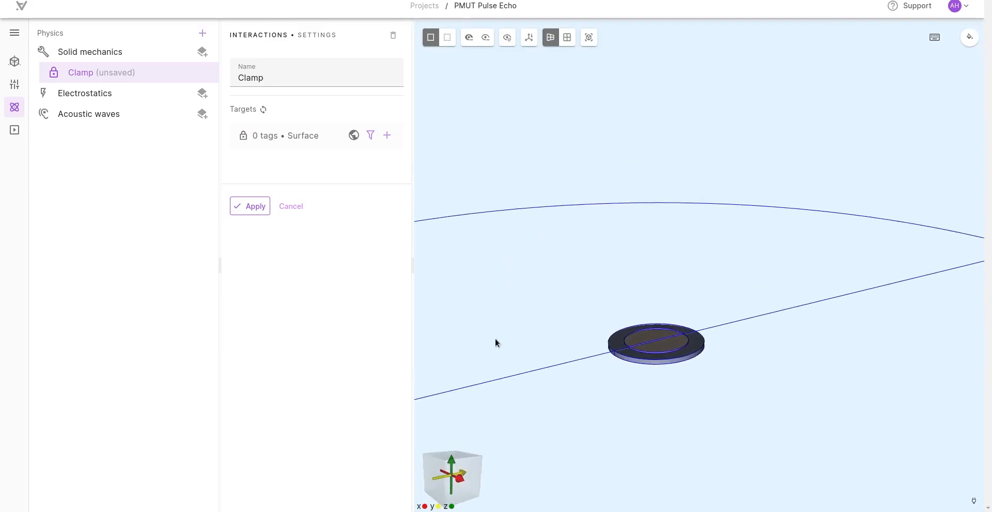
middle_drag(495, 338, 497, 278)
scroll(499, 269, up, 4)
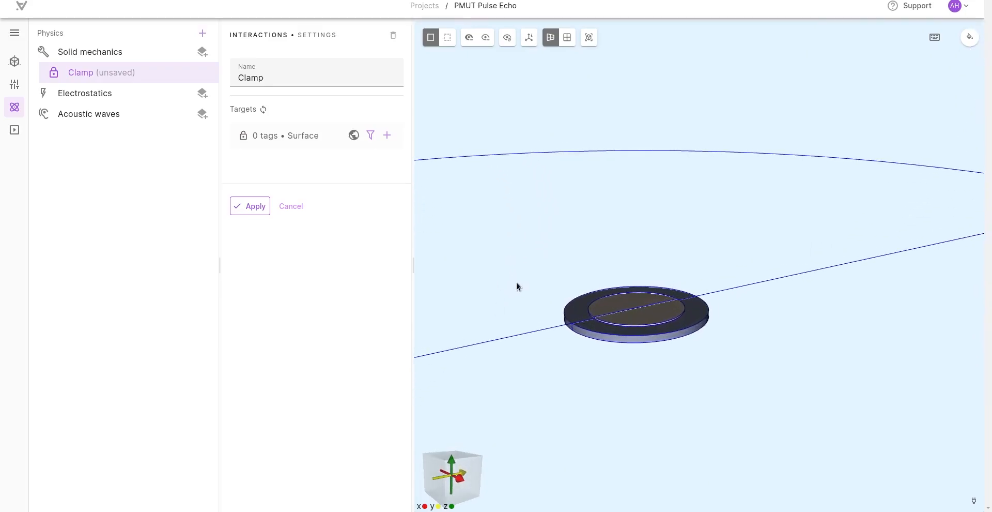
click(579, 334)
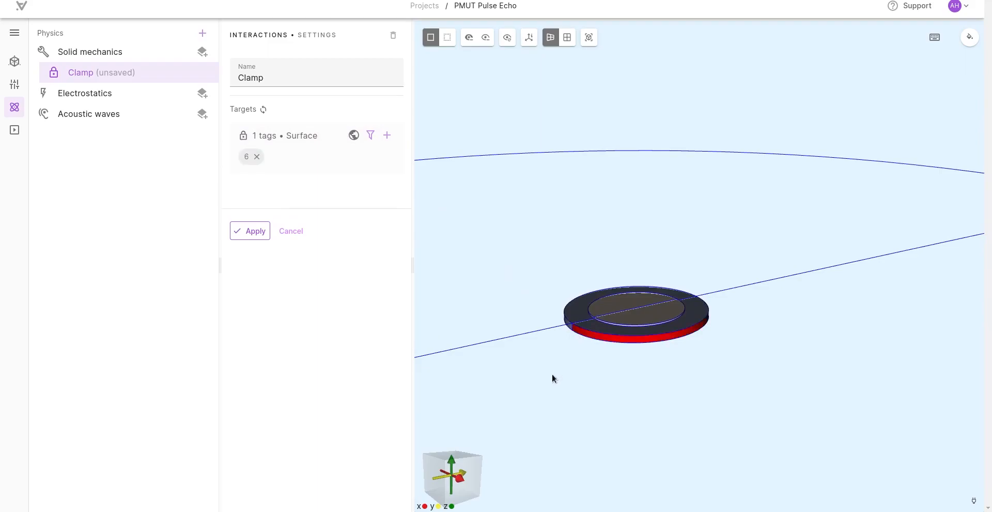
drag(553, 373, 598, 383)
click(466, 311)
Step: Add both outer rim halves of the upper silicon disc to the clamp's surface target and apply the clamp
drag(724, 376, 726, 366)
scroll(734, 351, down, 5)
scroll(559, 148, up, 1)
scroll(554, 183, down, 1)
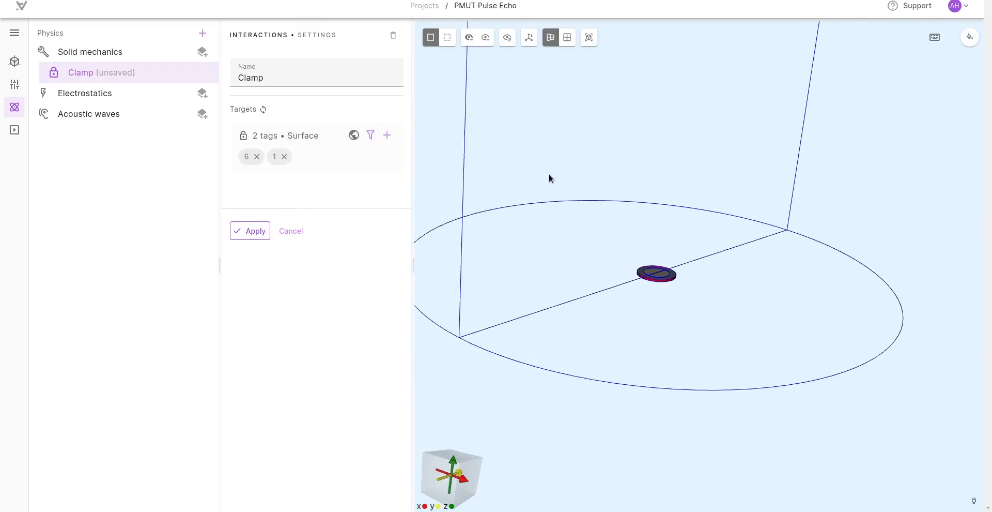
middle_drag(555, 139, 553, 332)
middle_drag(562, 165, 548, 381)
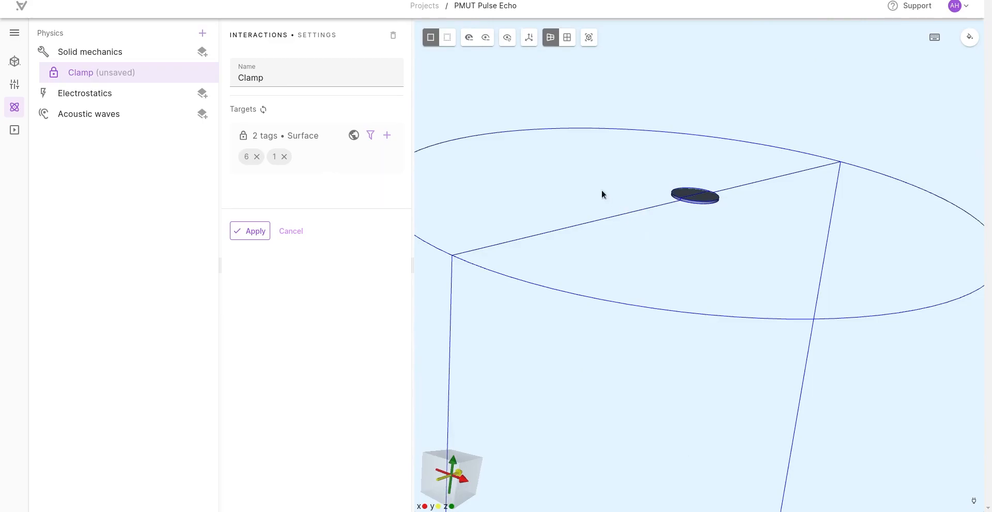
middle_drag(602, 195, 565, 269)
scroll(574, 287, up, 4)
scroll(524, 305, down, 1)
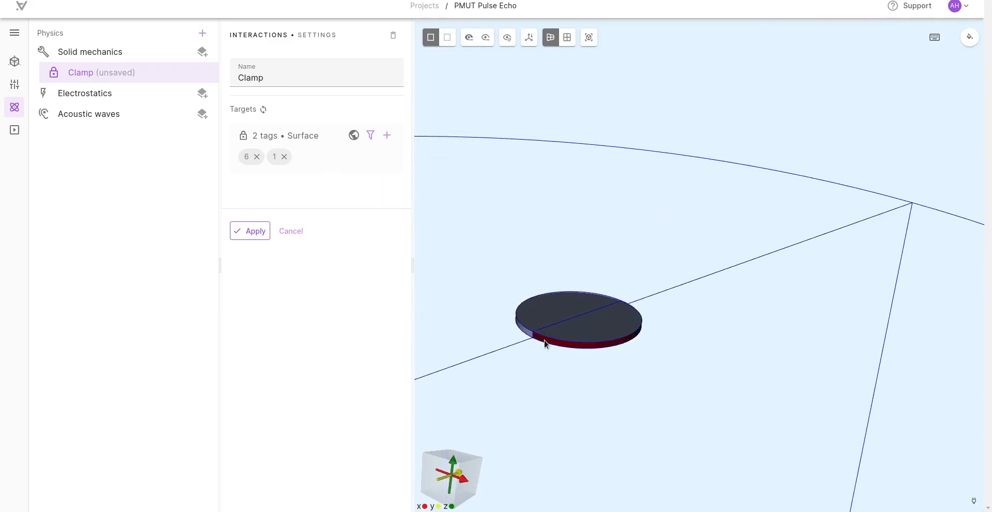
click(545, 343)
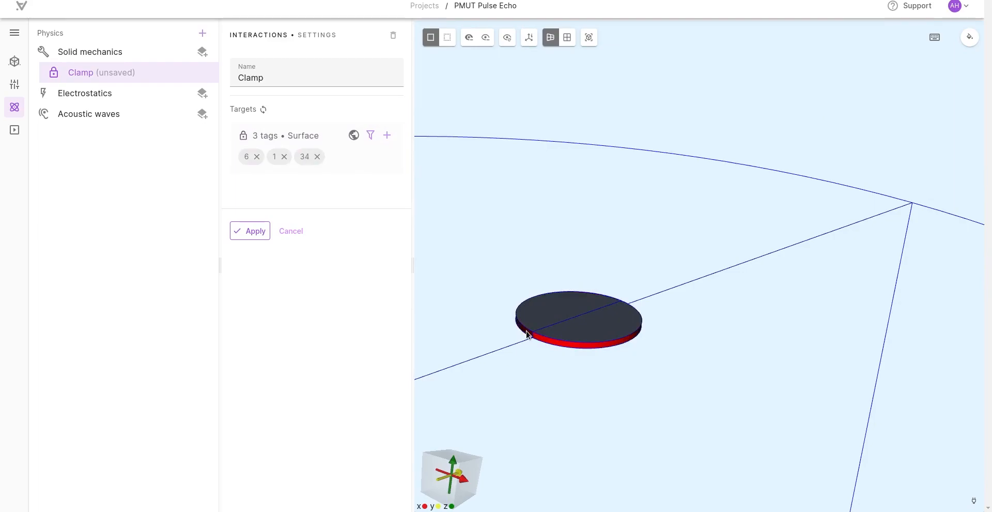
click(527, 332)
scroll(693, 402, down, 1)
scroll(701, 341, down, 5)
scroll(673, 402, down, 1)
drag(674, 400, 643, 430)
click(249, 236)
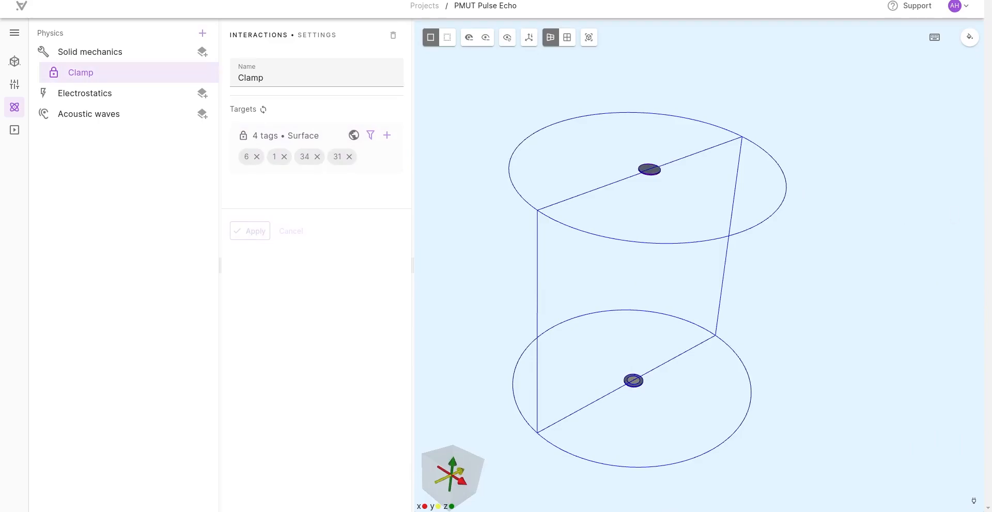
Step: Open the Electrostatics settings and hide both silicon halves of the upper membrane to expose its PZT disc
click(168, 93)
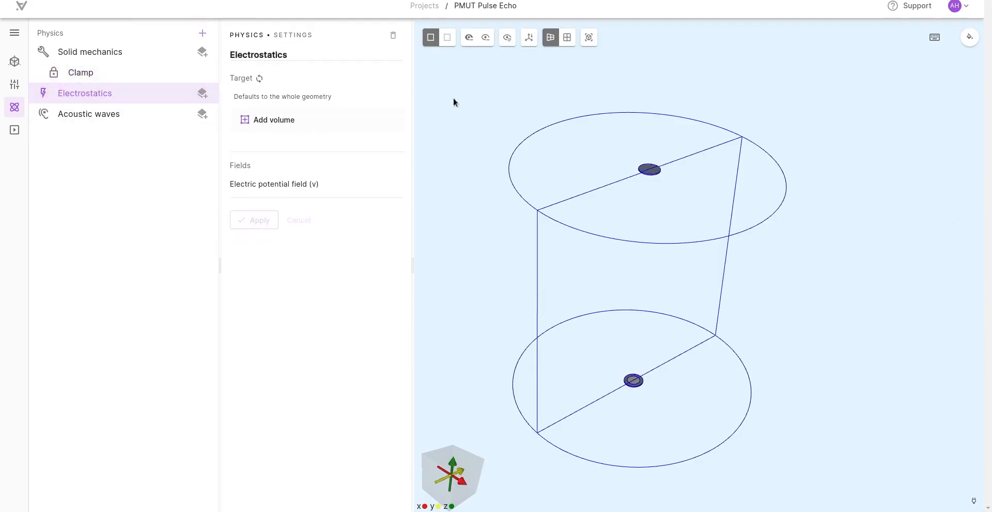
drag(461, 133, 461, 64)
click(468, 39)
click(649, 182)
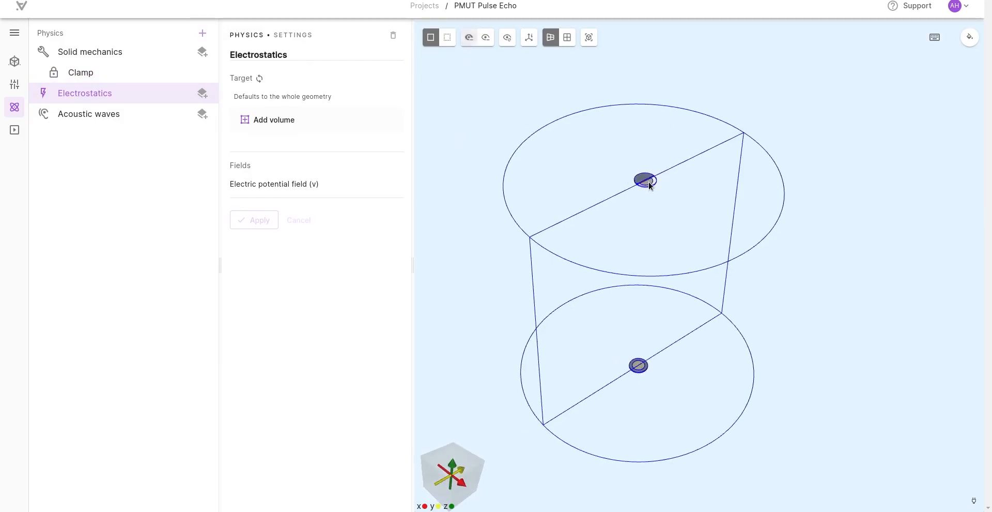
click(471, 41)
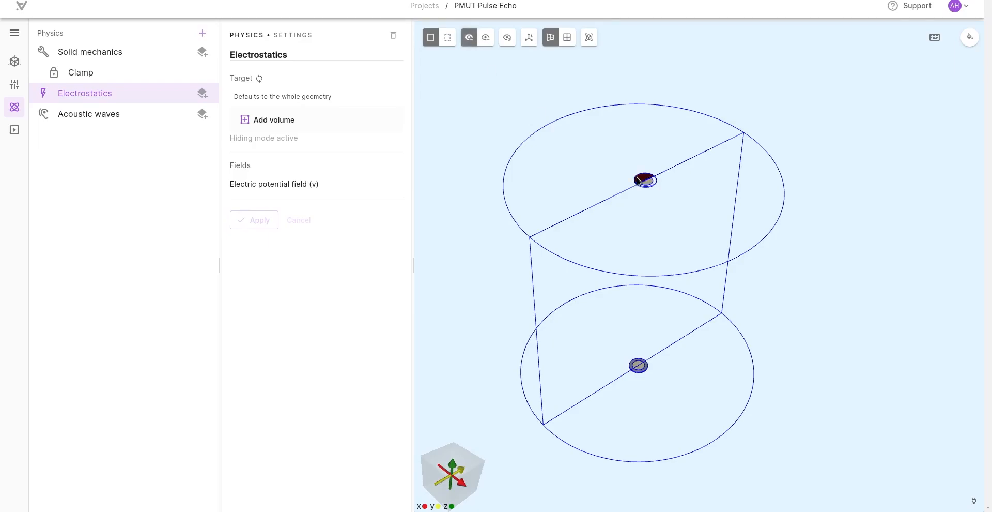
click(639, 180)
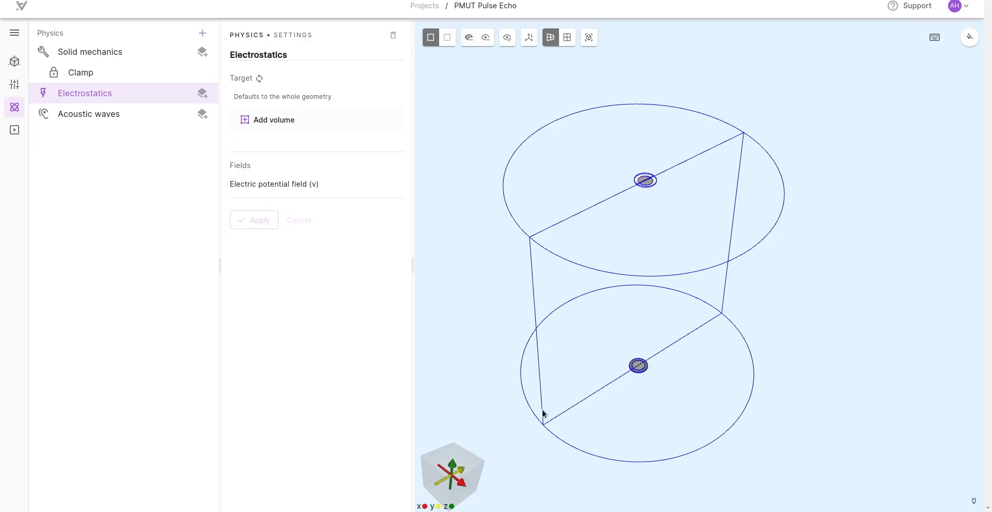
Step: Hide both silicon halves of the lower membrane from below, leaving only the PZT discs shown
drag(587, 431, 645, 151)
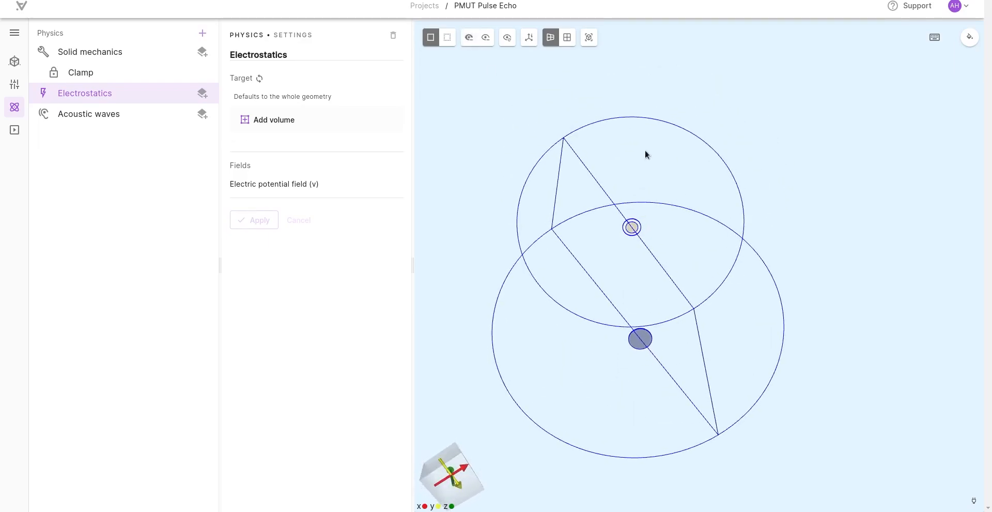
scroll(569, 368, up, 4)
click(469, 38)
click(606, 386)
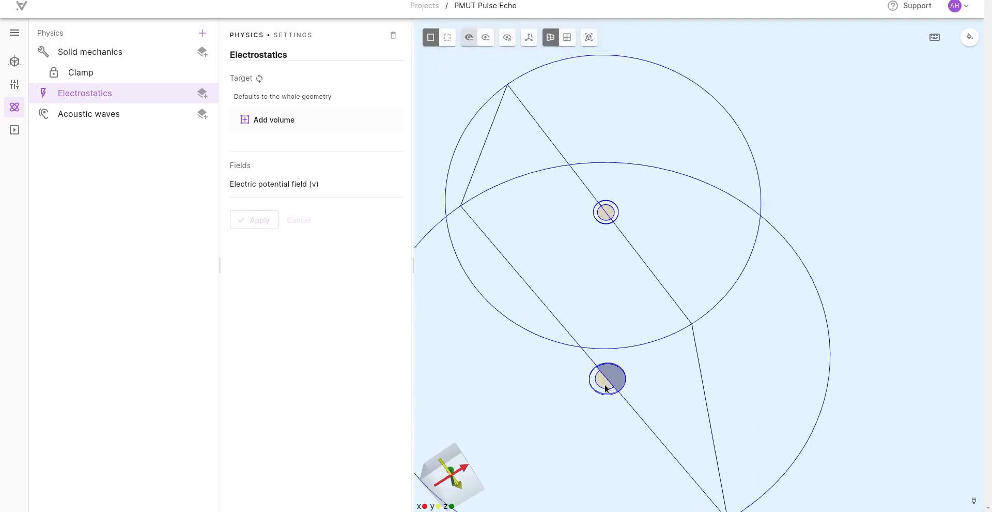
click(469, 38)
click(612, 368)
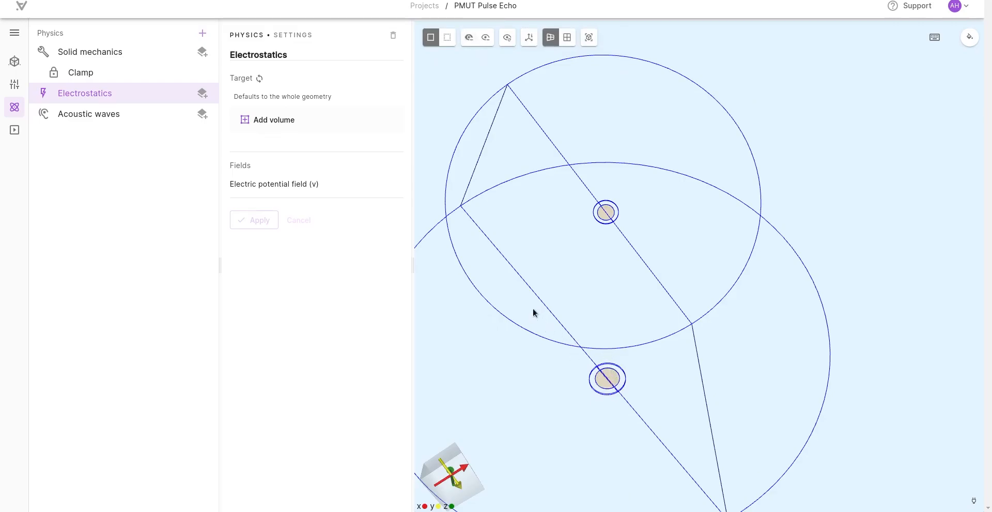
scroll(511, 276, down, 3)
drag(529, 190, 523, 236)
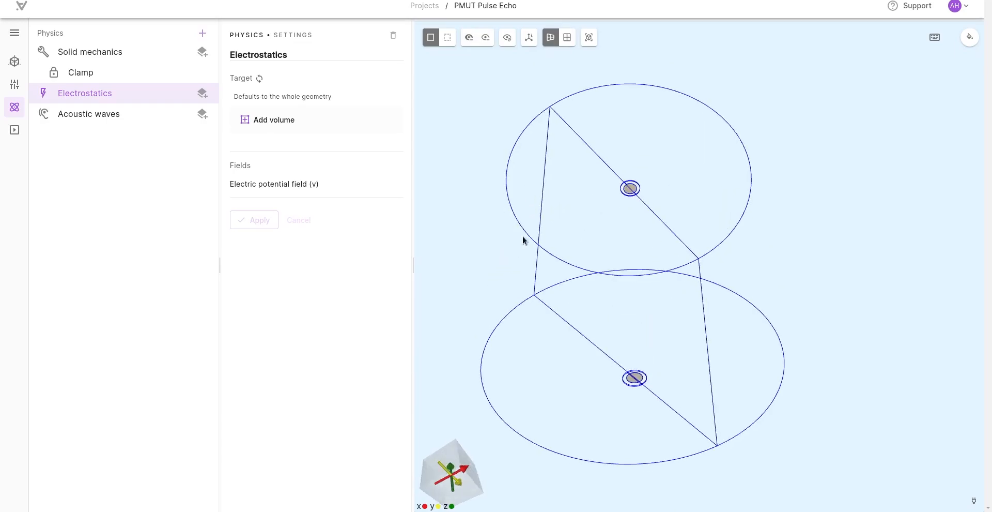
Step: Limit Electrostatics to the four visible PZT volumes and apply the target
click(264, 121)
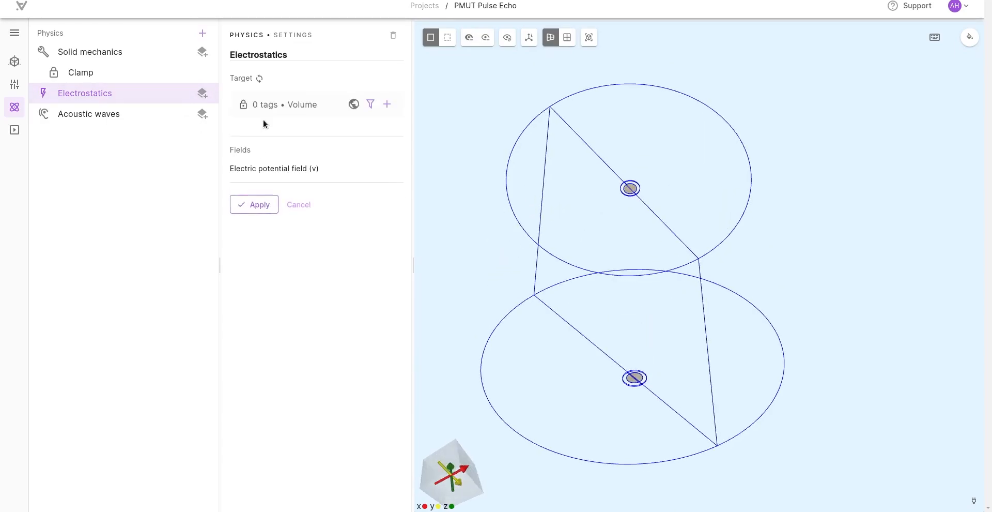
click(386, 106)
click(347, 125)
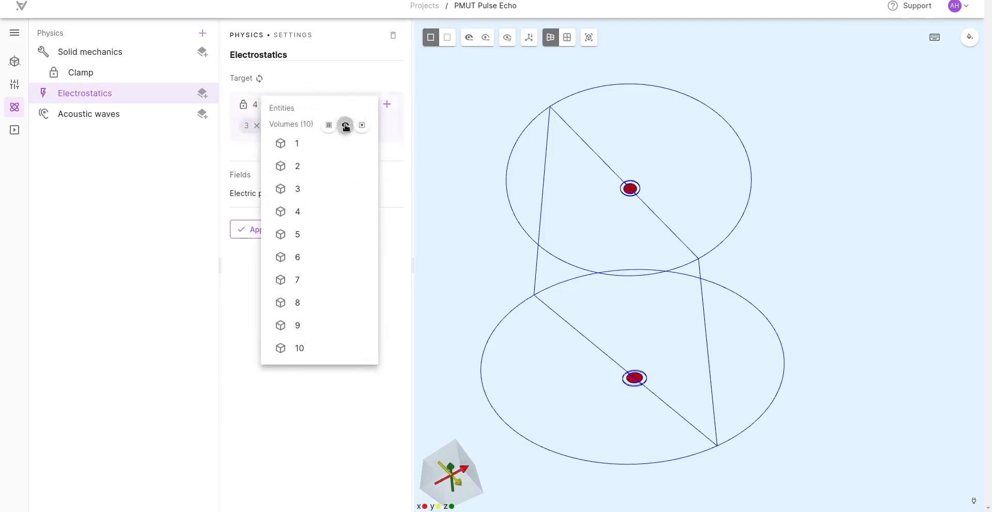
click(129, 337)
click(253, 229)
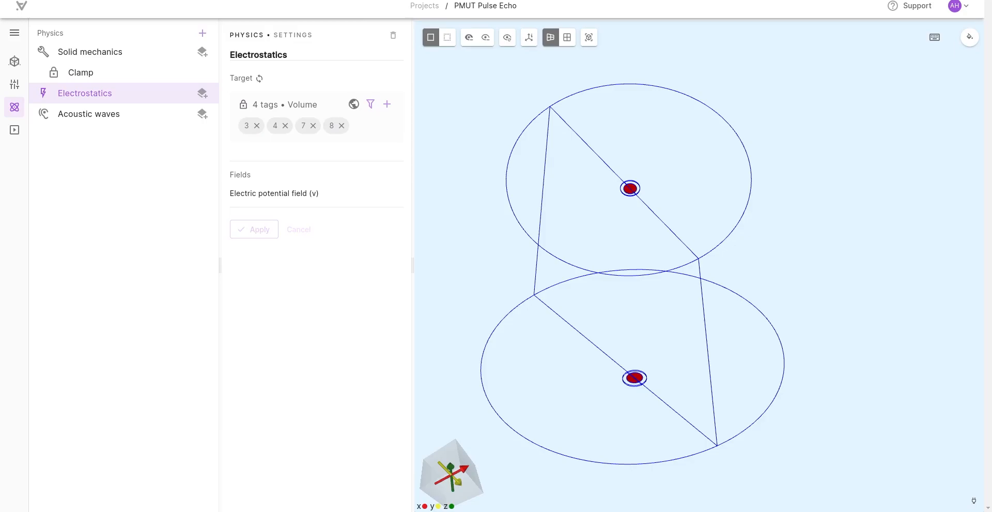
Step: Add a Constraint interaction to Electrostatics with a constraint value of 0
drag(462, 174, 465, 325)
click(202, 93)
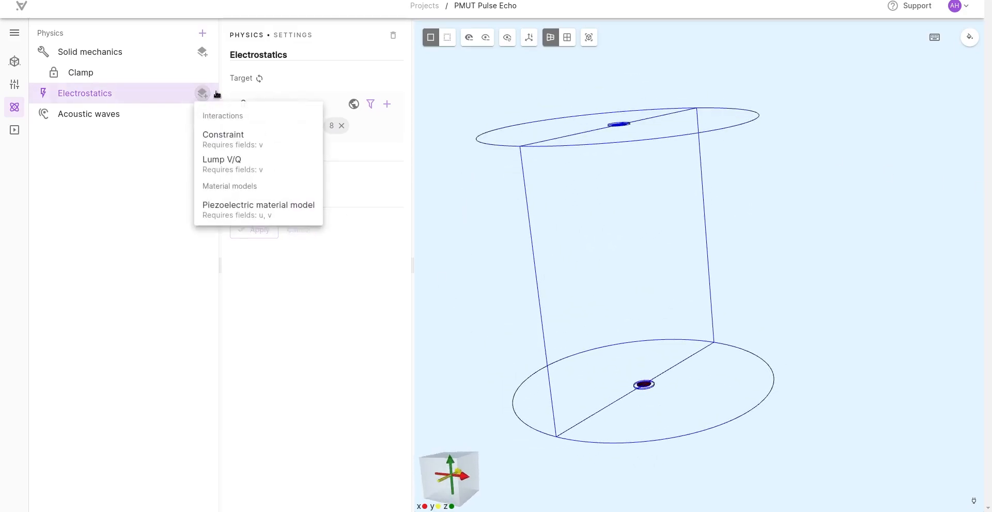
click(219, 149)
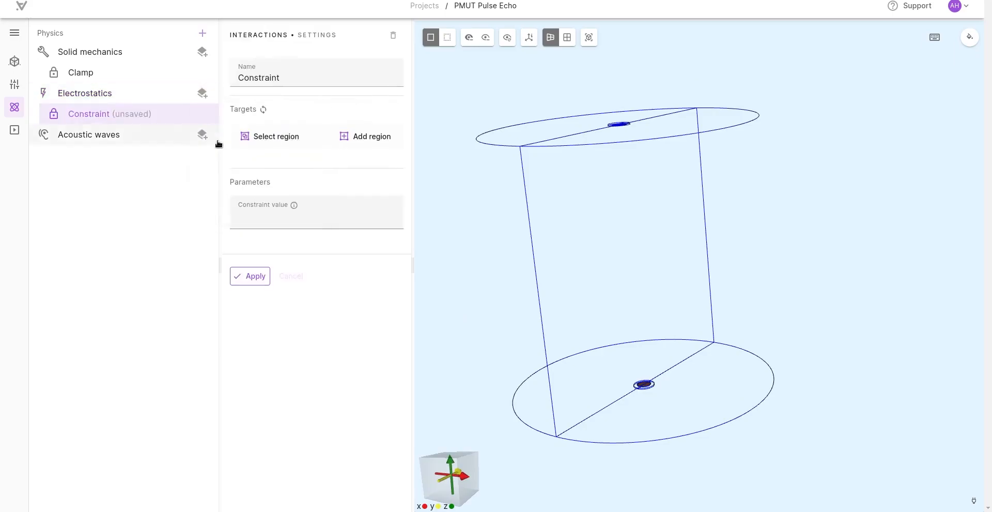
click(277, 223)
text(0)
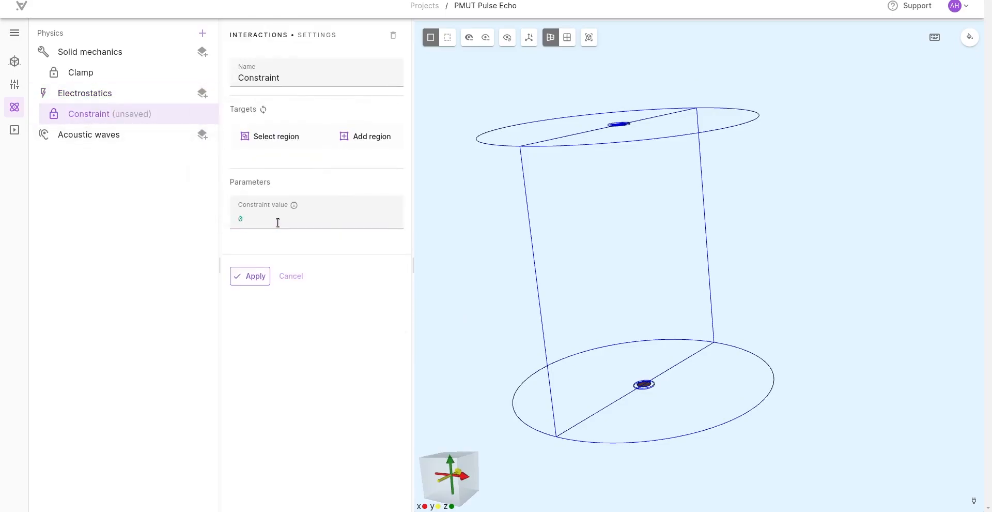
Step: Start a surface target for the zero-value constraint and pick both halves of the lower PZT disc's underside
click(351, 137)
click(360, 215)
drag(497, 333, 451, 204)
scroll(430, 221, up, 3)
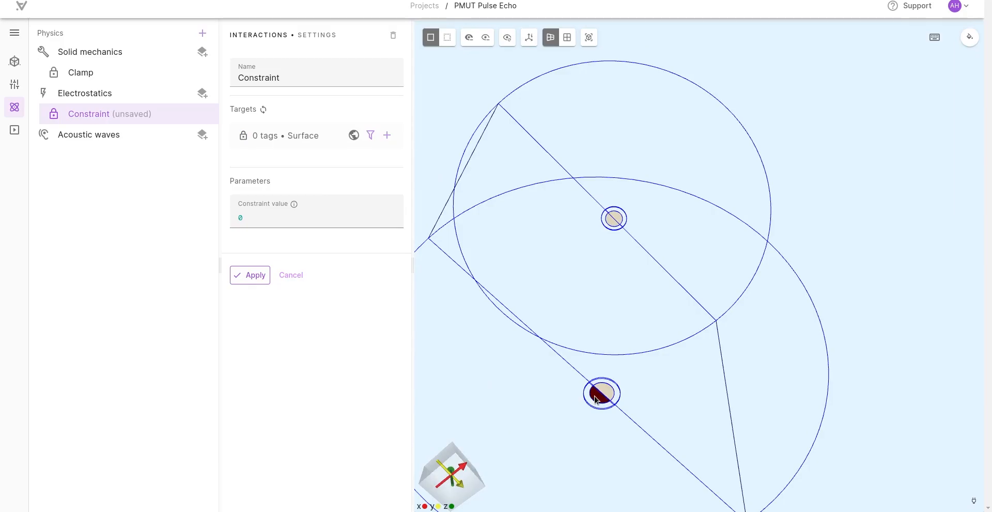
click(596, 398)
click(598, 395)
Step: Include both halves of the upper PZT disc's top face in the constraint's target and apply it
drag(598, 370, 609, 206)
scroll(610, 207, up, 5)
drag(554, 113, 519, 231)
click(521, 232)
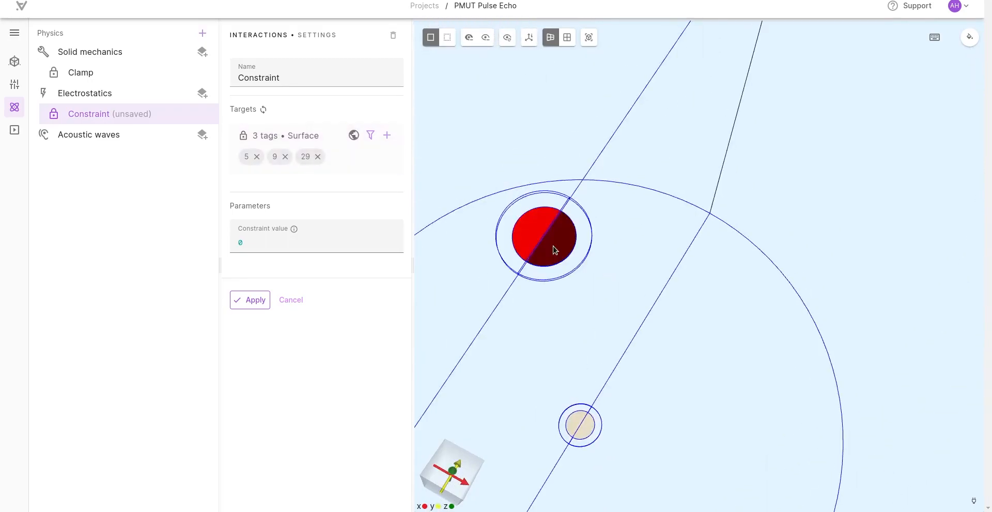
click(555, 250)
scroll(489, 354, down, 6)
drag(555, 440, 474, 337)
click(264, 299)
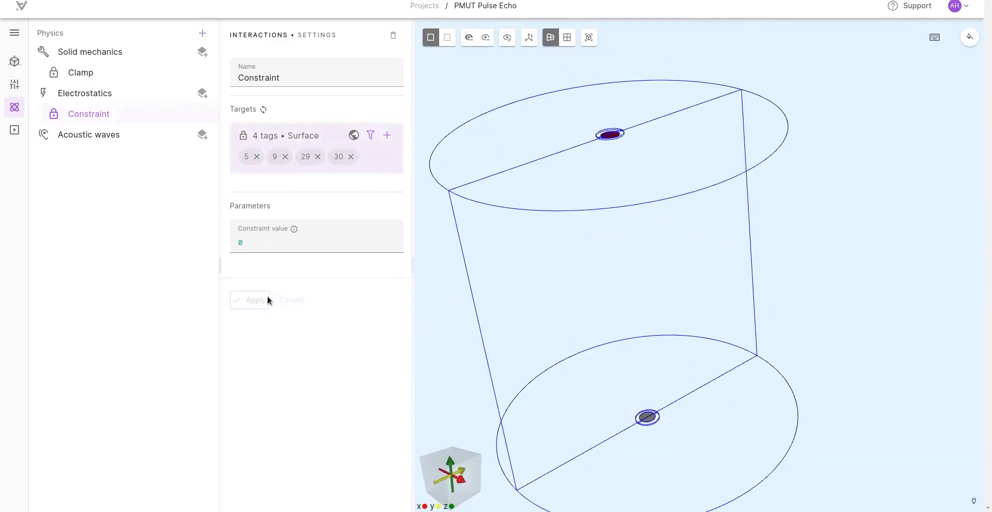
Step: Add a second Constraint to Electrostatics, targeting both halves of the lower PZT disc's top face
click(206, 93)
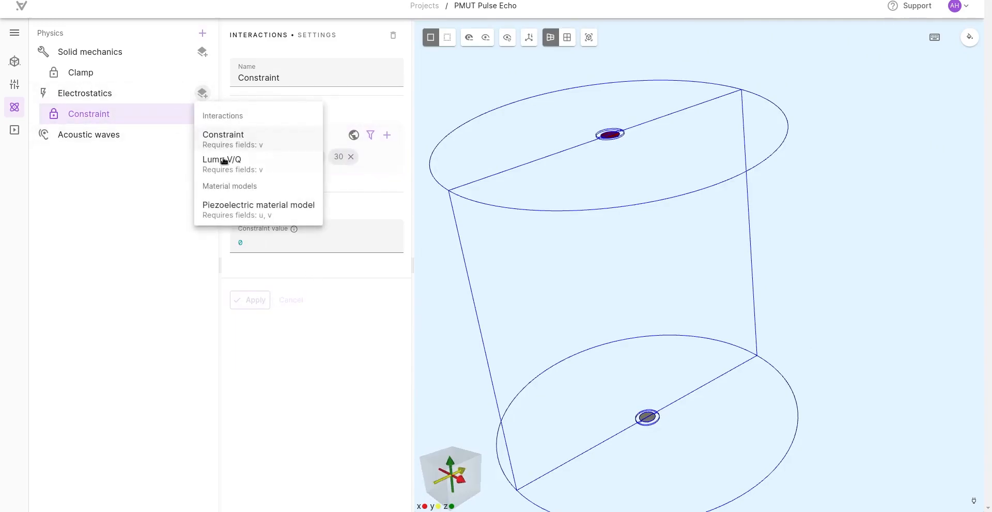
click(222, 138)
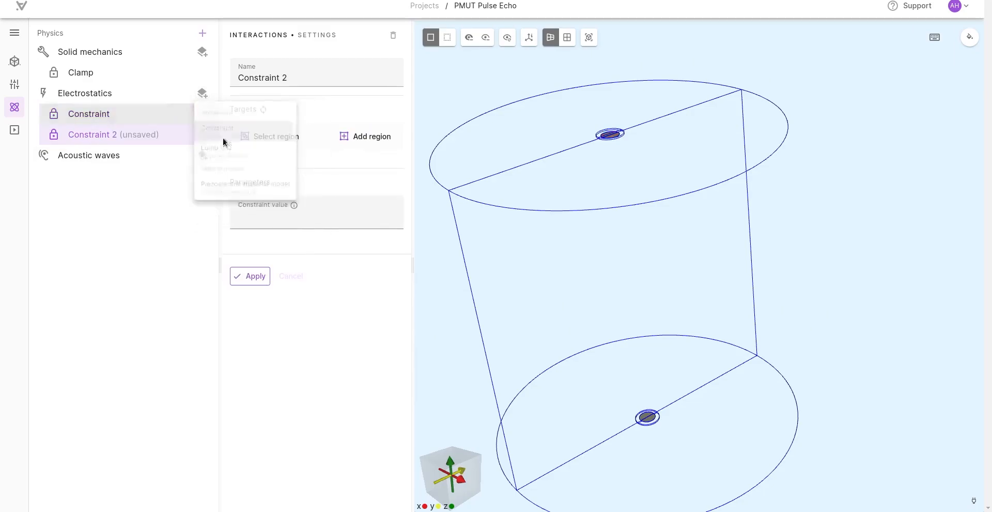
click(267, 217)
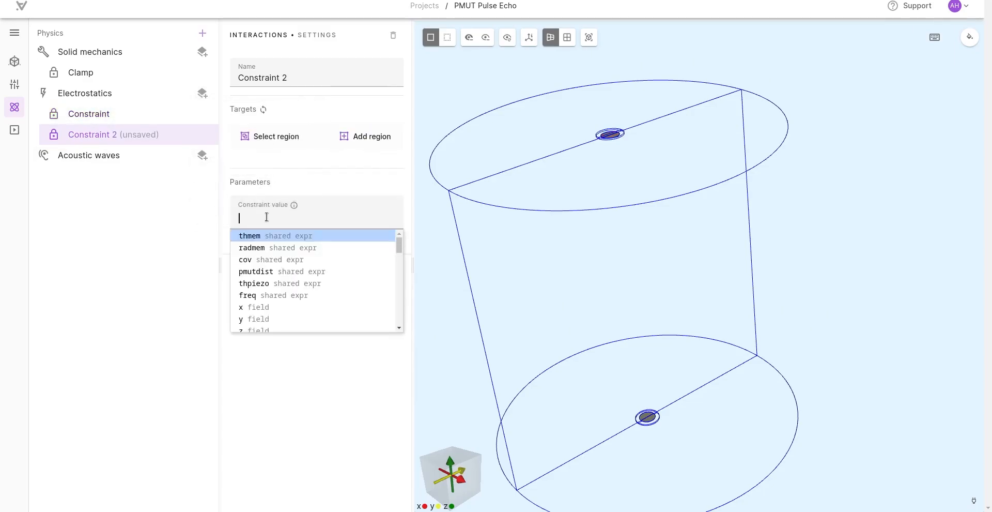
click(379, 142)
click(357, 216)
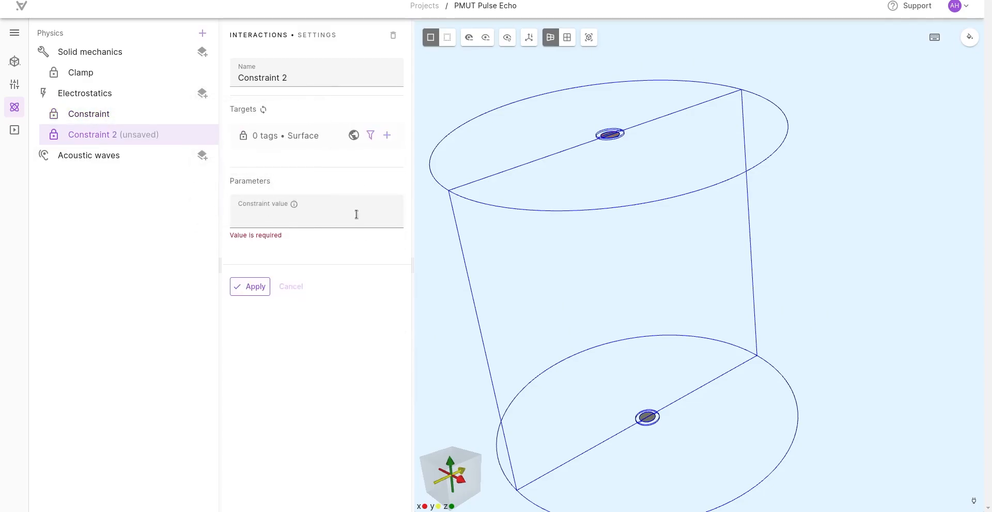
drag(562, 392, 615, 345)
scroll(580, 291, up, 6)
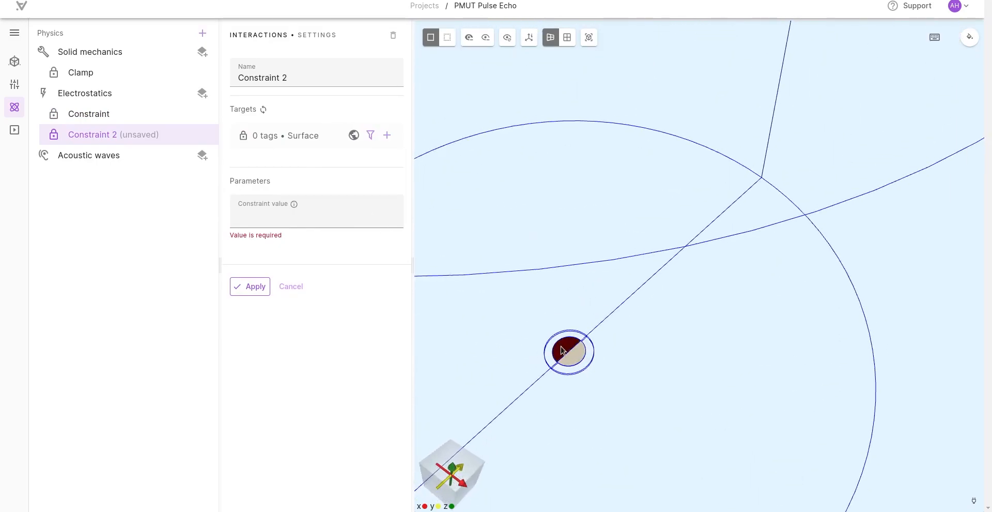
click(564, 351)
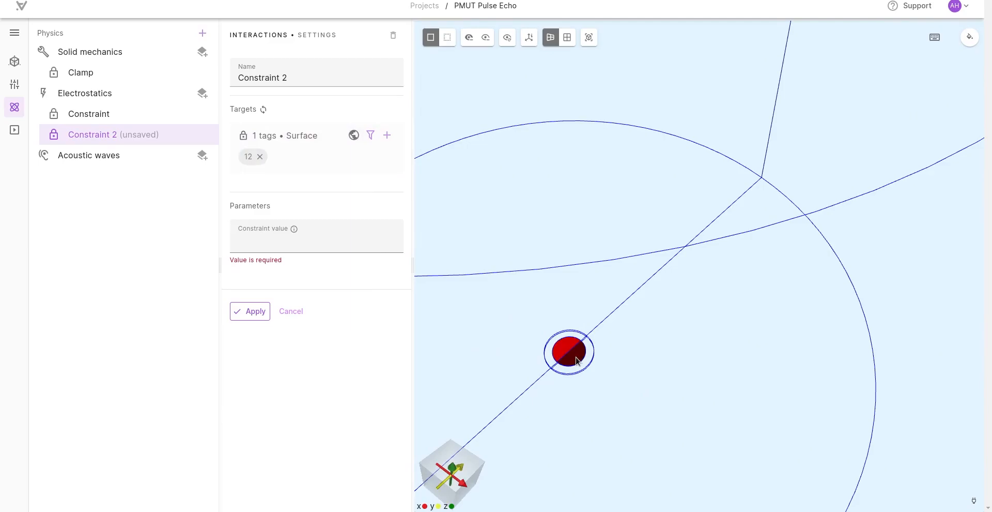
click(578, 360)
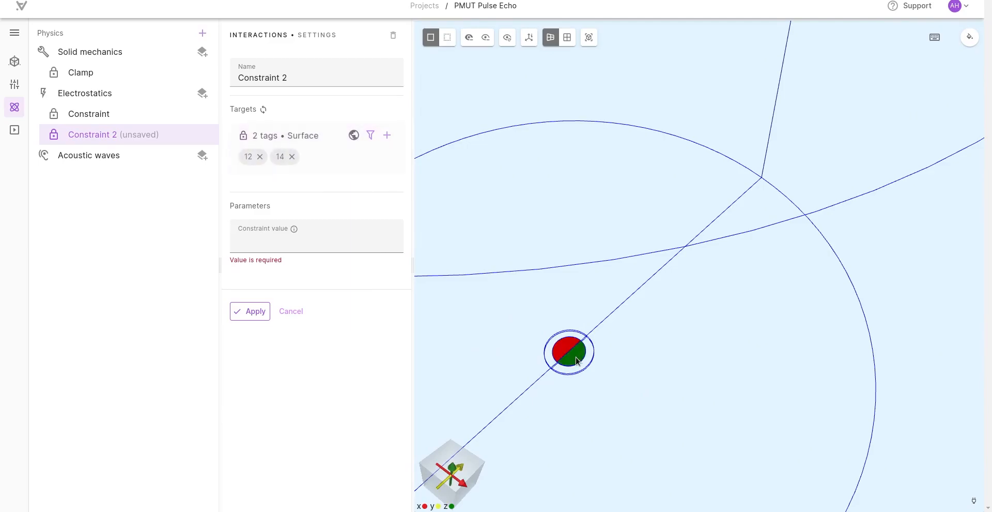
click(328, 239)
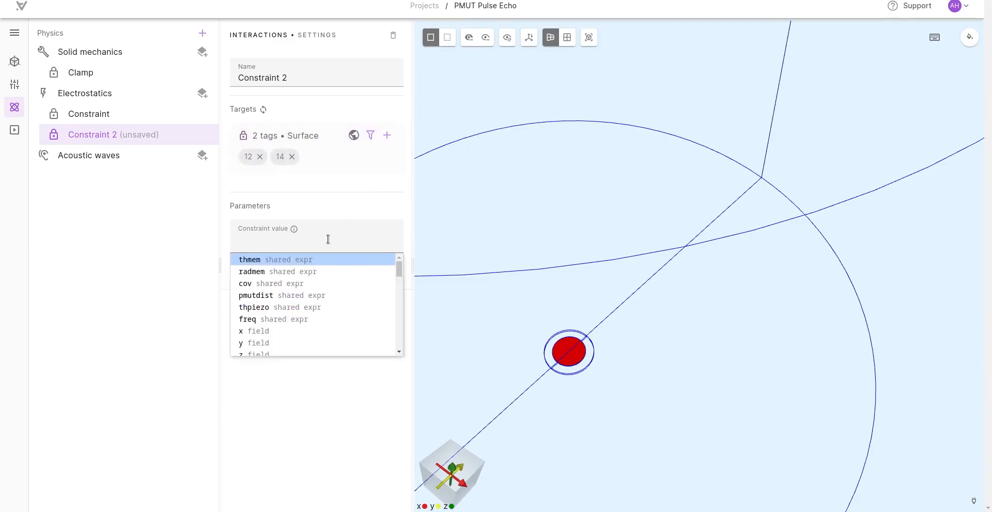
text(sin)
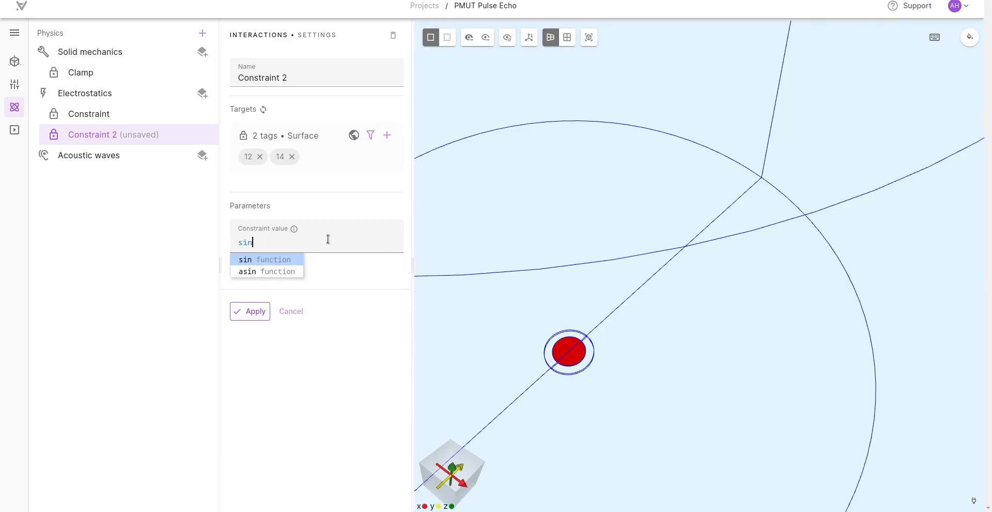
key(BackSpace)
key(BackSpace)
key(BackSpace)
Step: Set the second constraint's value to 1 and apply it
text(1)
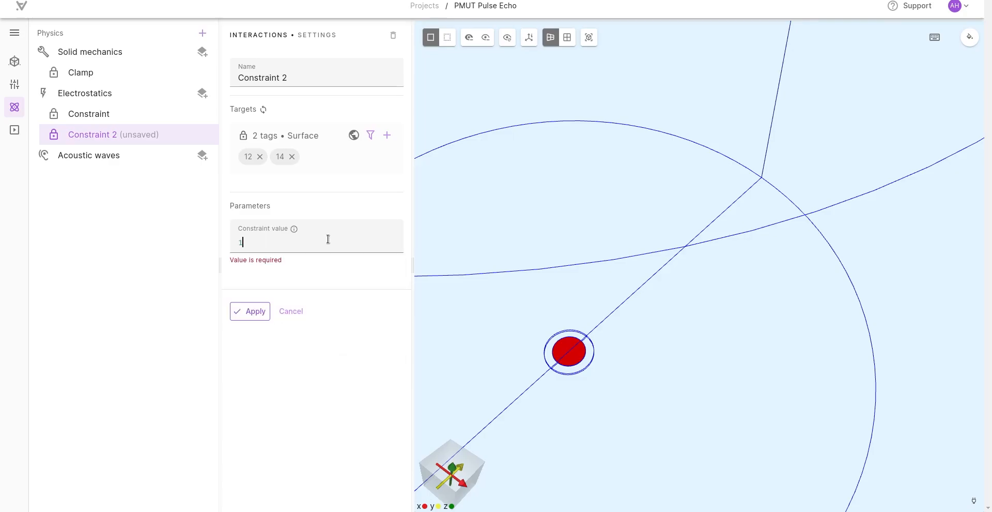
click(250, 311)
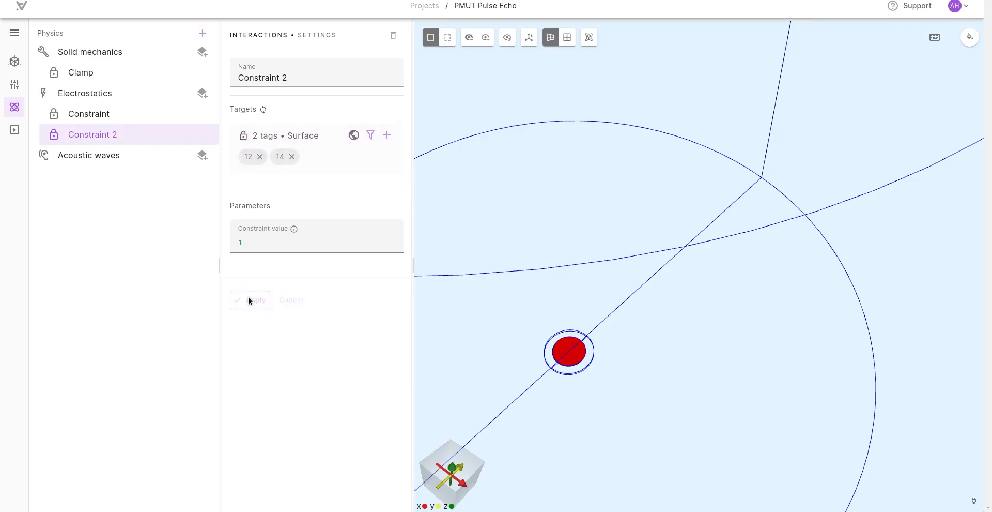
scroll(561, 343, down, 10)
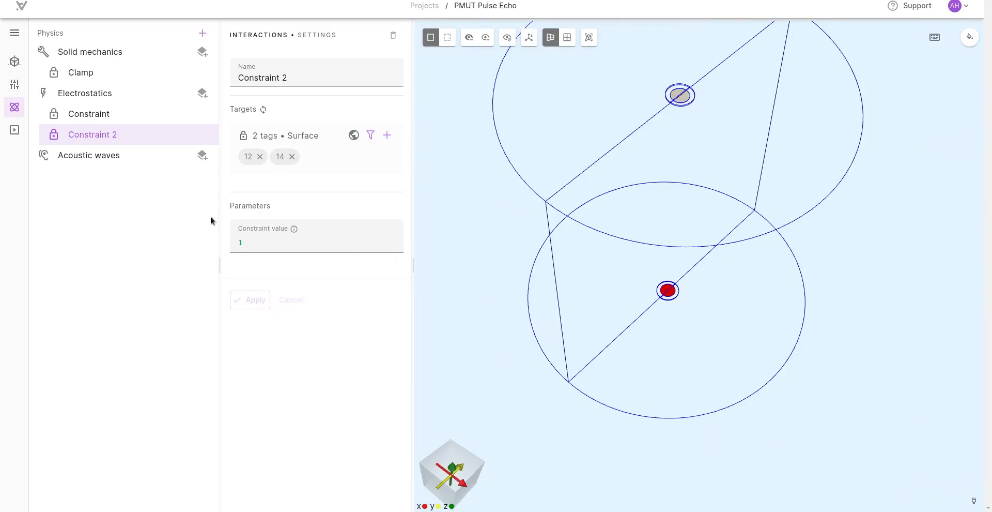
Step: Rename the second constraint as Signal and apply the change
drag(297, 77, 239, 70)
text(Signal)
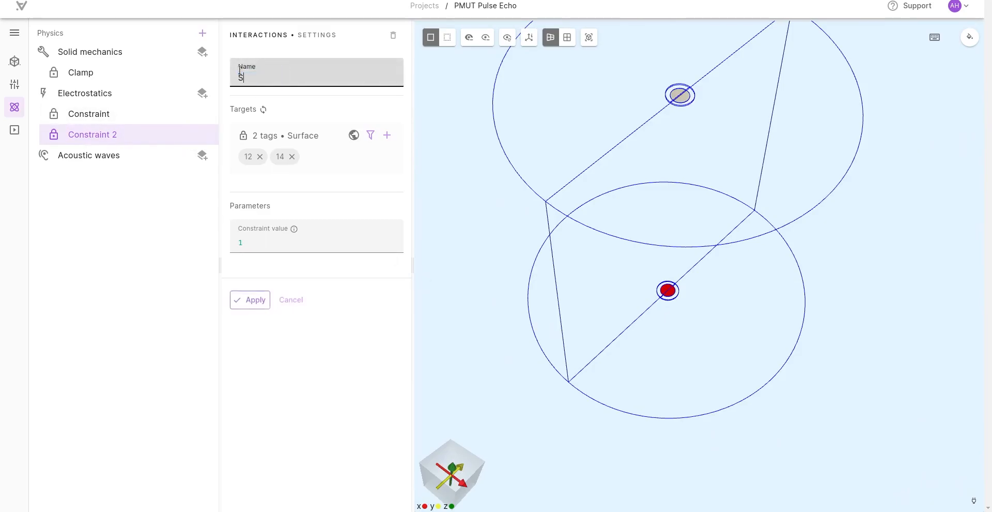
click(241, 301)
Step: Rename the first Electrostatics constraint as Ground and apply the change
click(109, 114)
drag(282, 78, 212, 71)
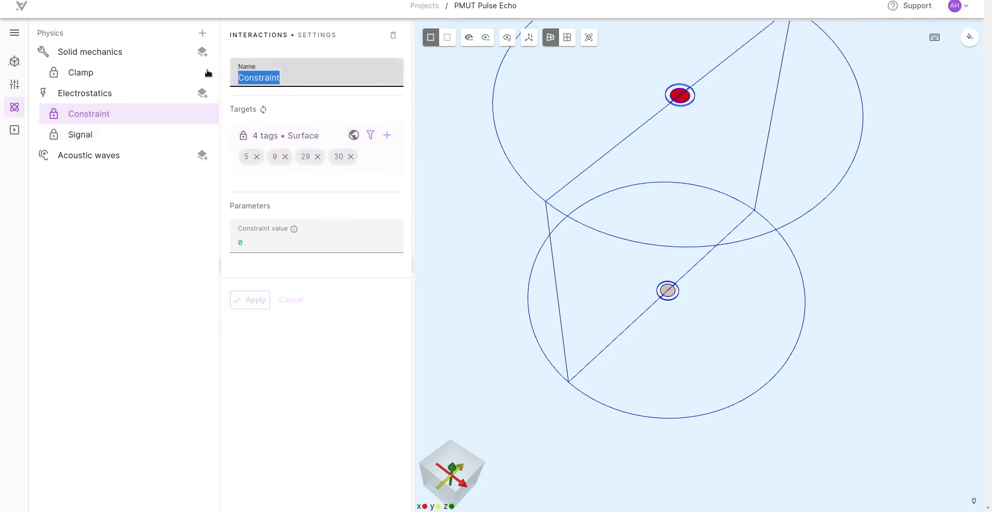
text(Ground)
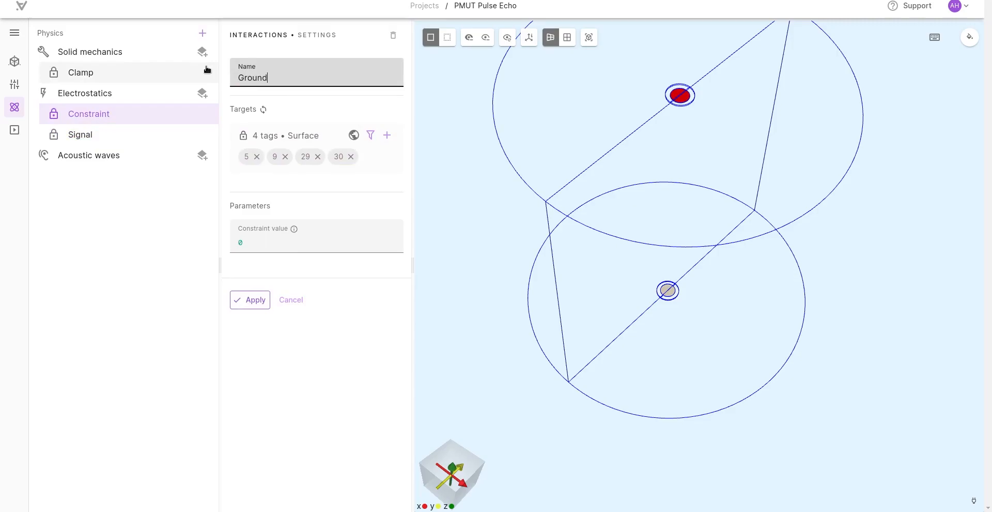
click(258, 300)
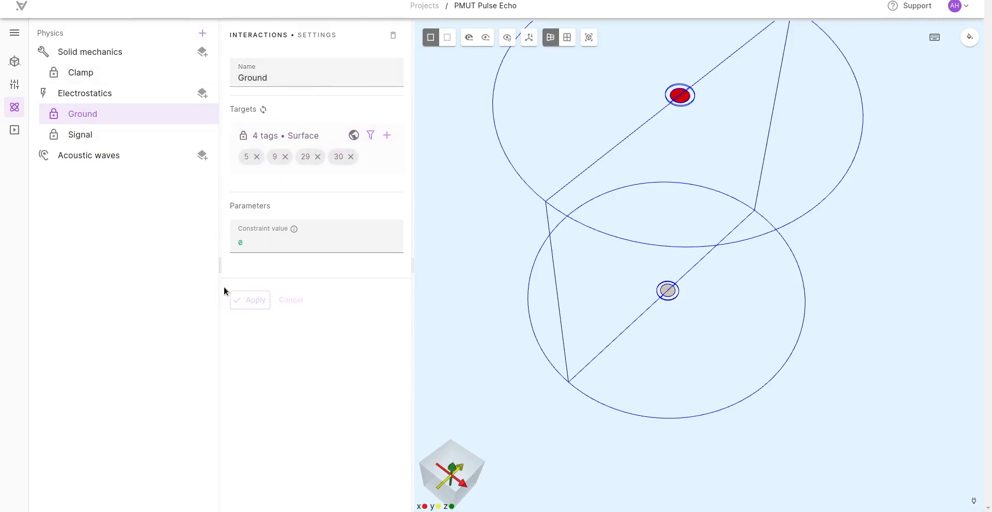
Step: Review the Signal constraint's lower disc target, and add a Lump V/Q interaction to Electrostatics
click(100, 134)
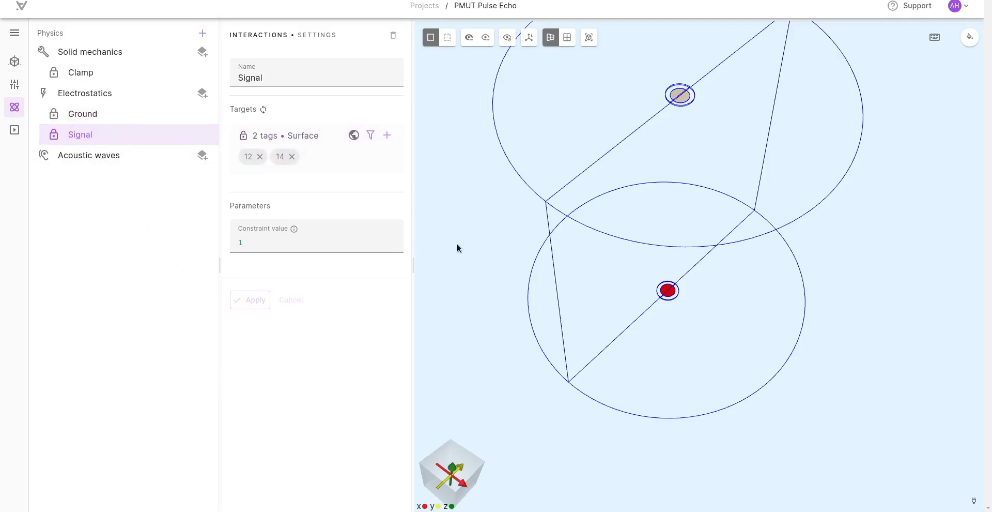
drag(465, 236, 467, 315)
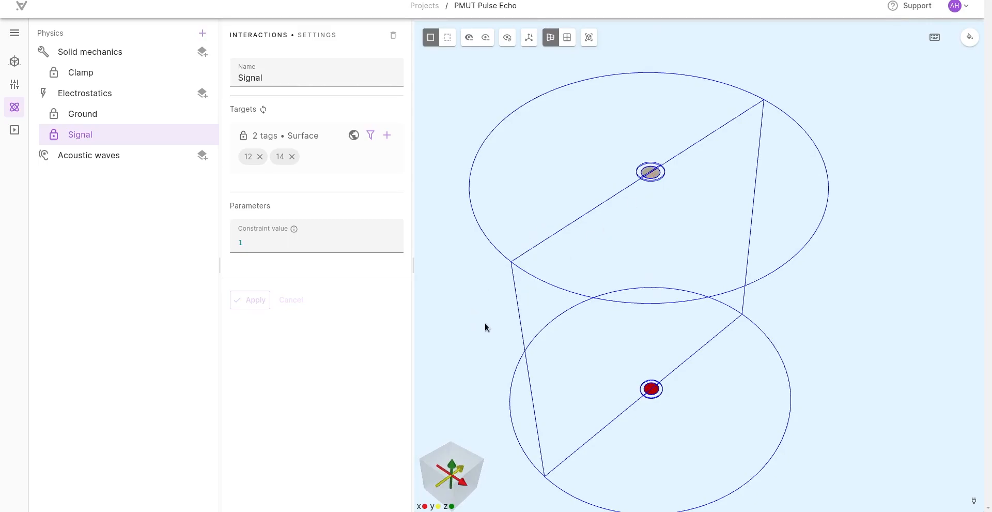
drag(467, 382, 450, 198)
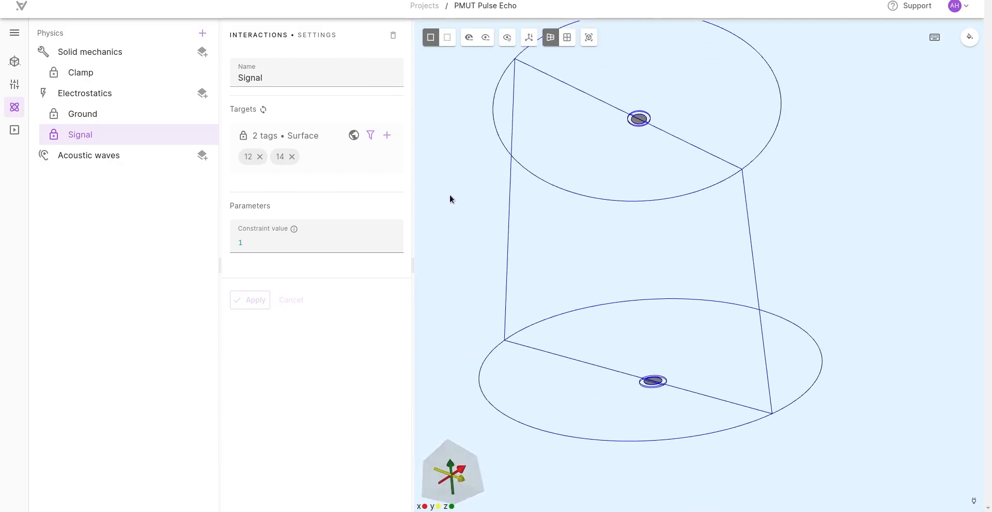
click(203, 92)
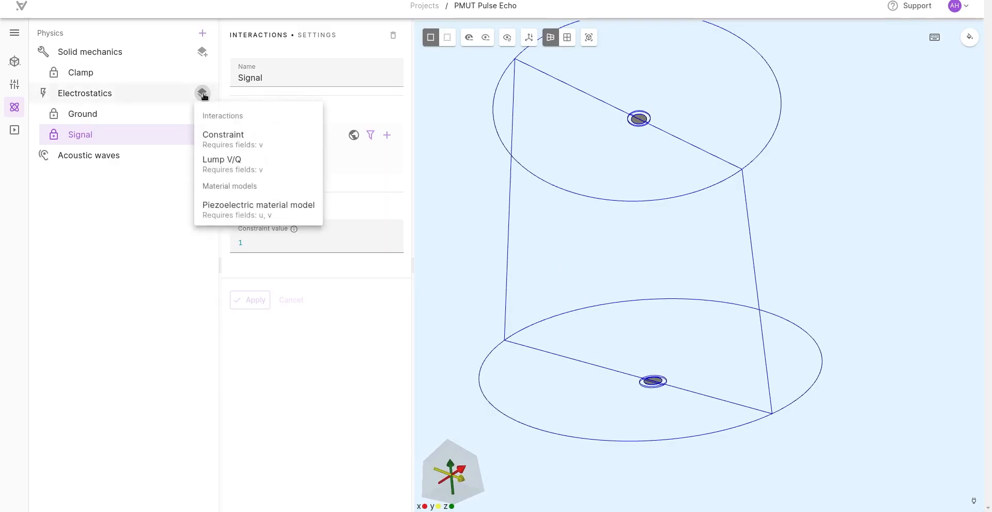
click(223, 164)
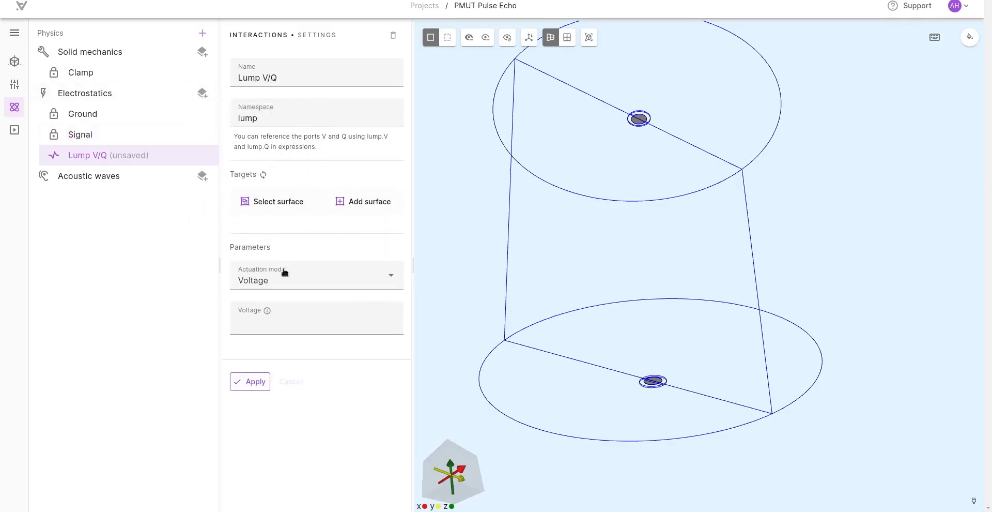
Step: Target the Lump V/Q interaction on both halves of the upper PZT disc's underside
click(362, 202)
middle_drag(547, 209, 556, 234)
scroll(582, 199, up, 5)
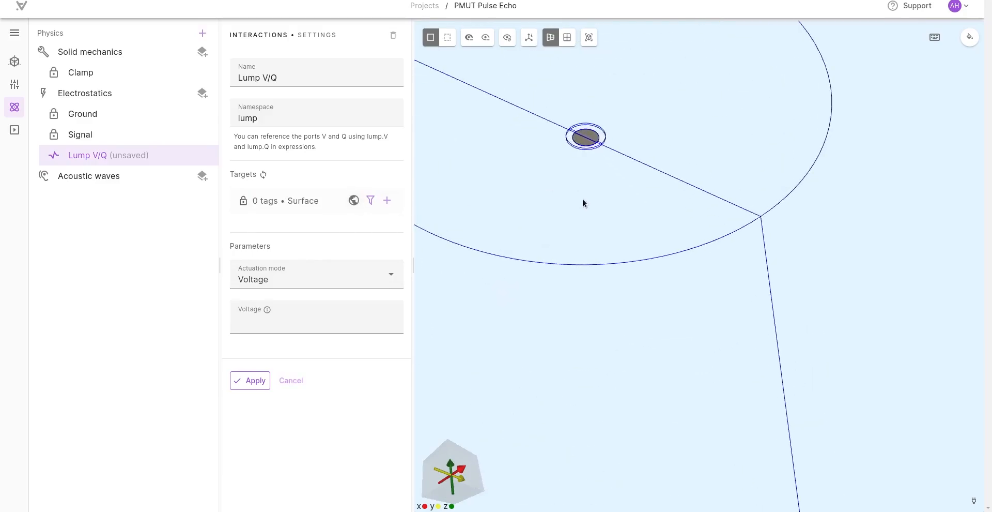
middle_drag(581, 198, 581, 243)
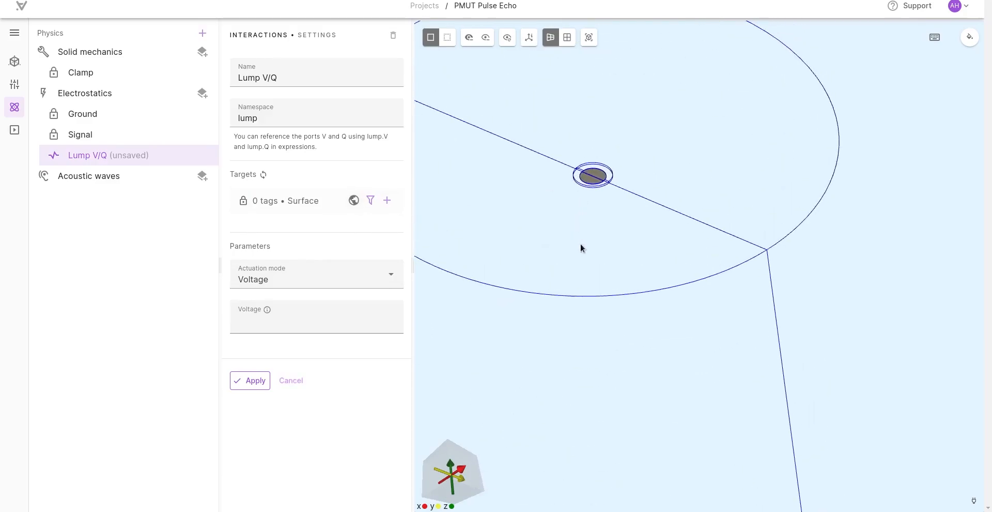
click(590, 181)
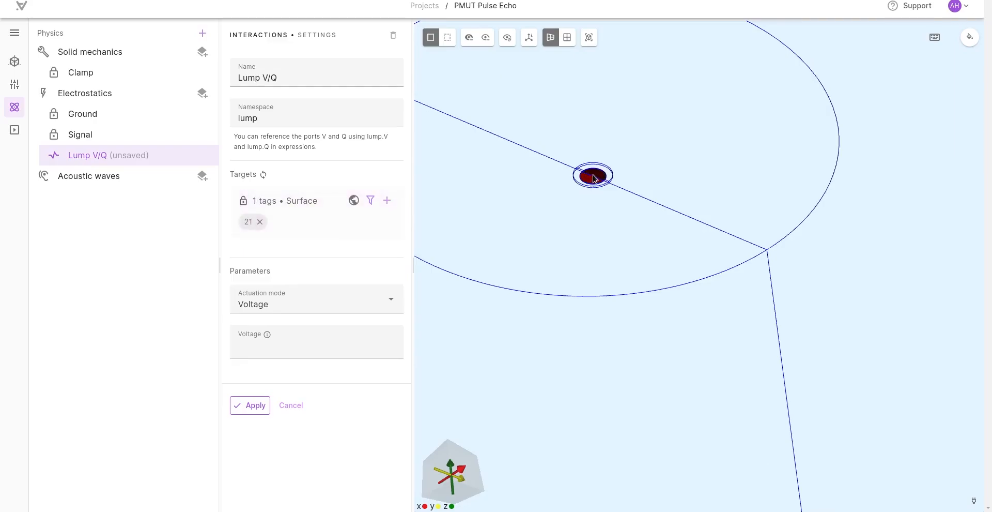
click(594, 178)
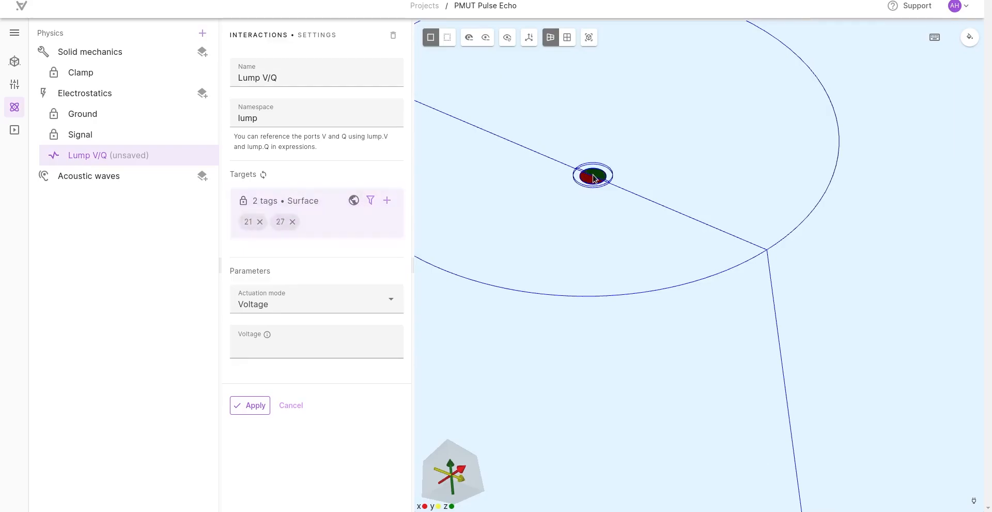
scroll(534, 251, down, 5)
scroll(535, 294, down, 3)
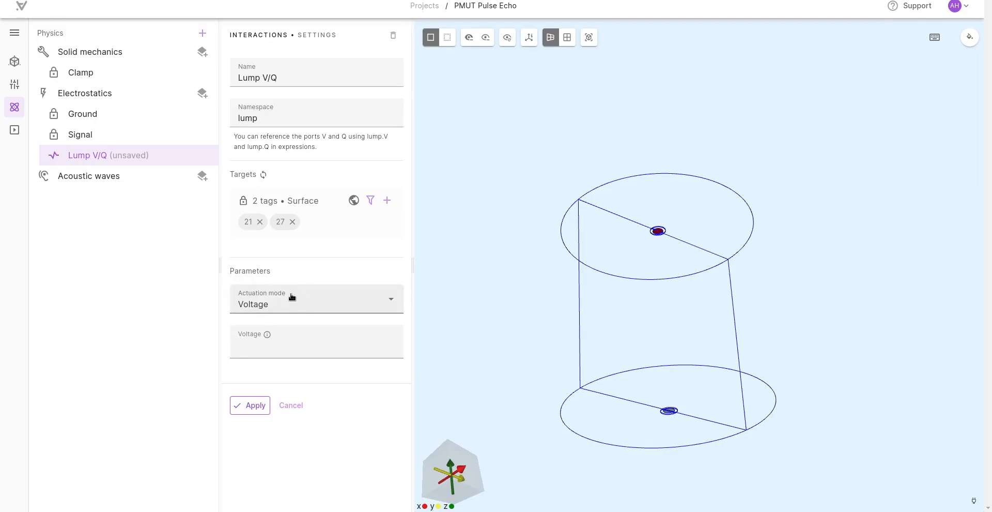
Step: Set the Lump V/Q actuation mode to Charge with a charge of 0 and apply it
mouse_move(465, 300)
mouse_down()
mouse_move(463, 317)
mouse_move(486, 288)
mouse_move(494, 294)
mouse_up()
click(313, 308)
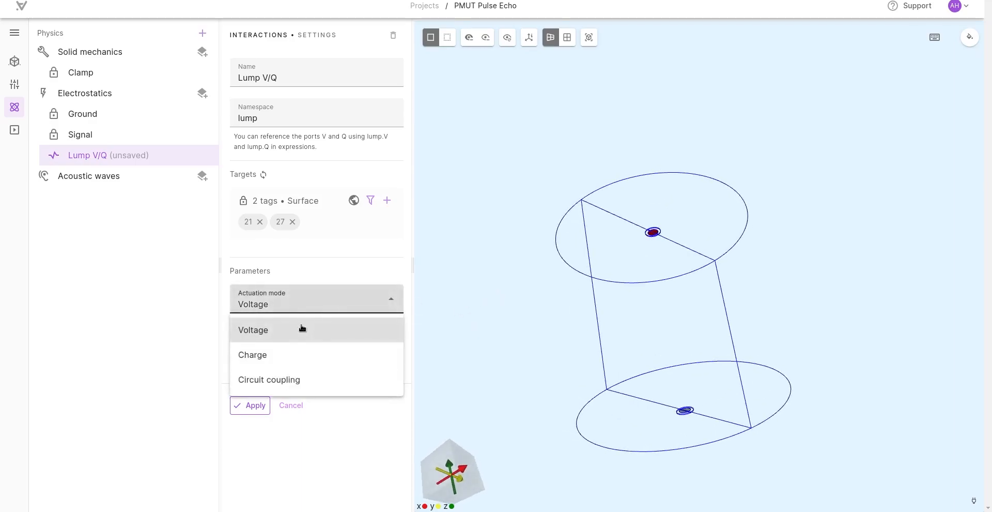
click(155, 331)
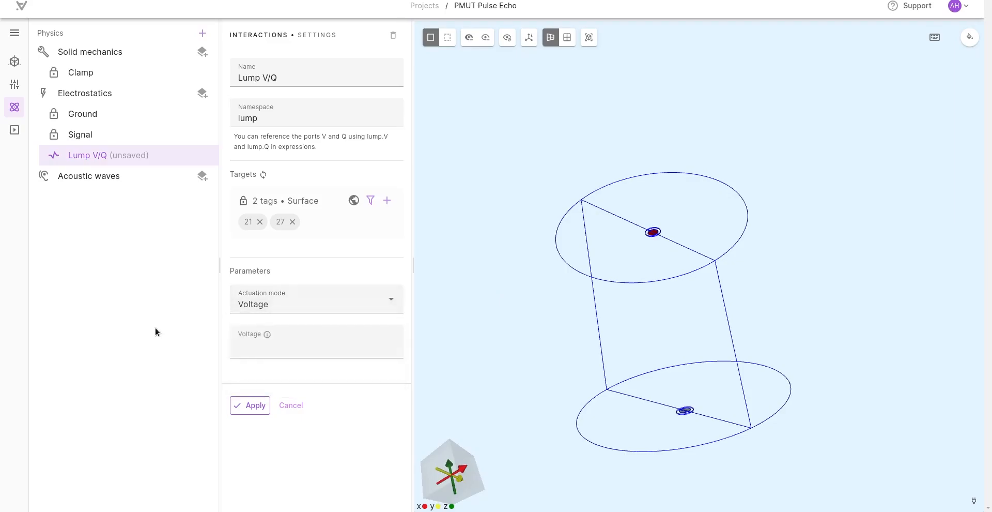
click(285, 304)
click(273, 351)
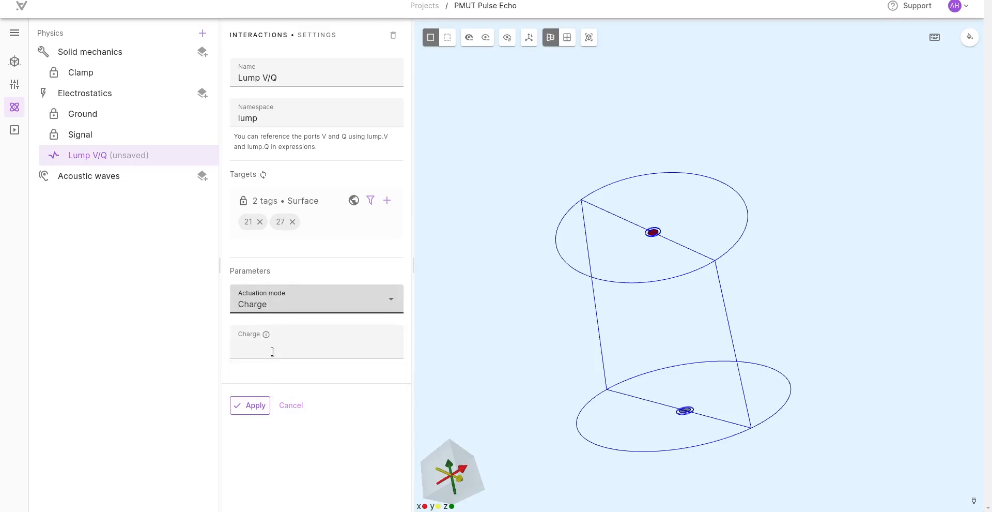
click(272, 350)
text(0)
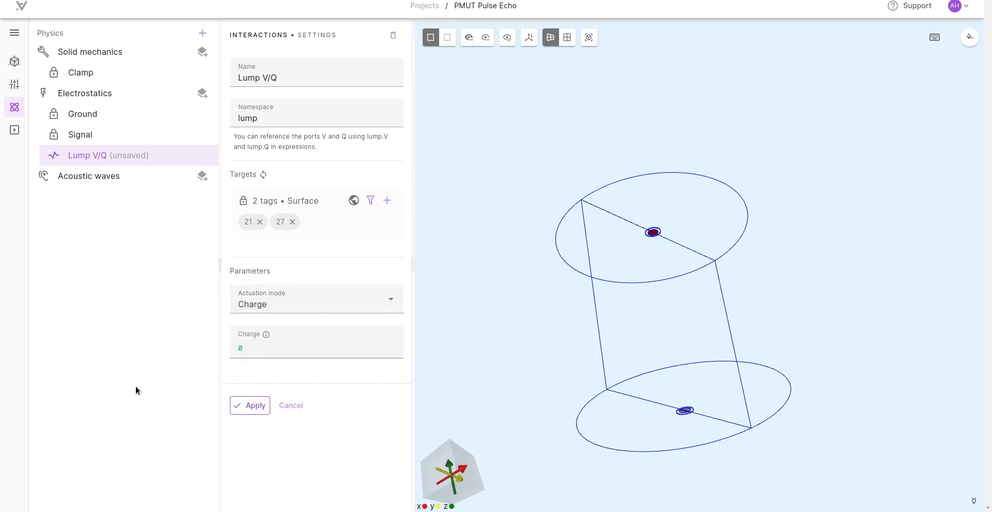
click(257, 408)
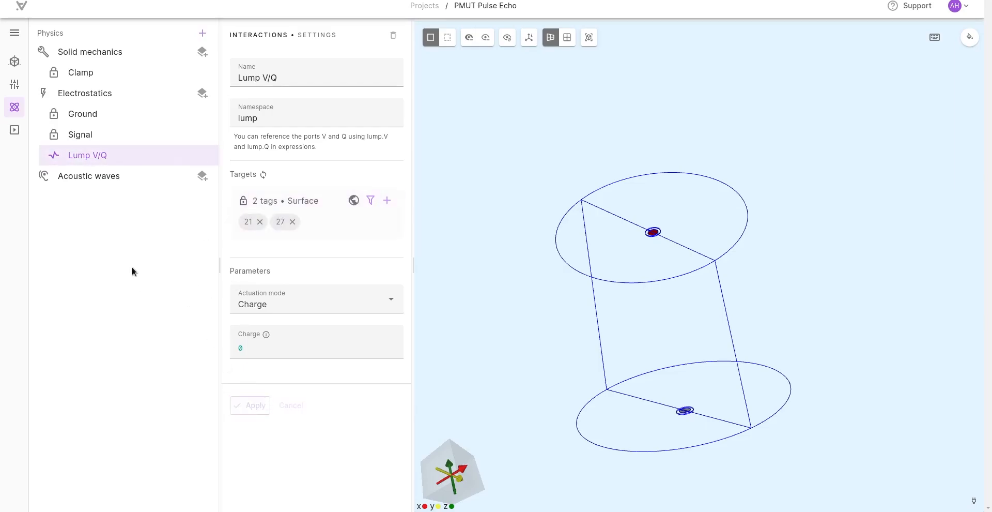
Step: Add a Piezoelectric material model interaction to Electrostatics, target it on the visible PZT volumes 3, 4, 7 and 8, and apply it
click(202, 93)
click(222, 213)
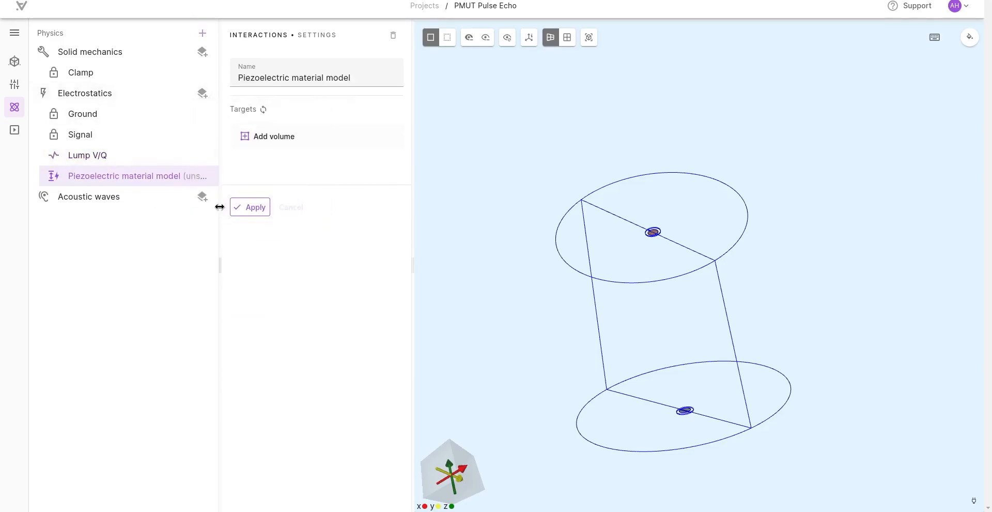
click(266, 138)
mouse_move(497, 243)
mouse_down()
mouse_move(514, 256)
mouse_move(529, 412)
mouse_move(494, 247)
mouse_up()
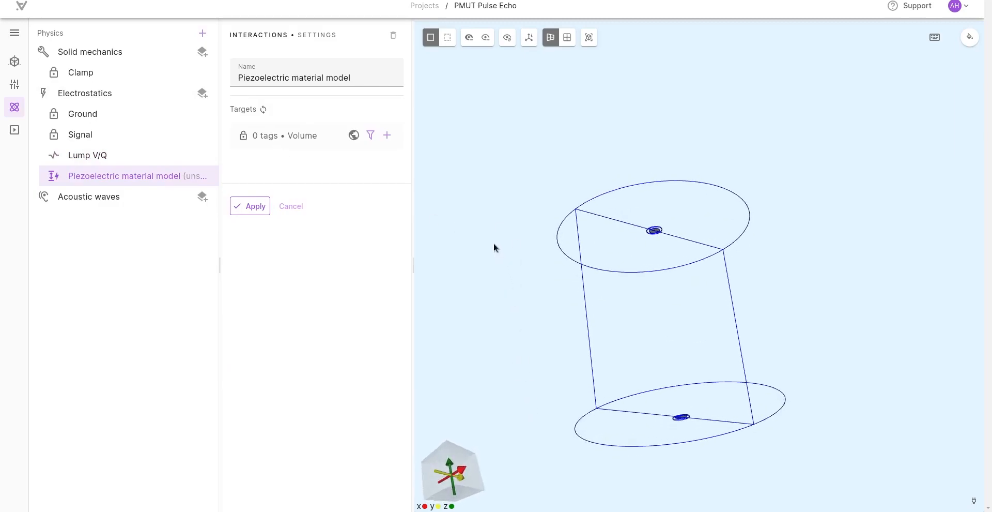
click(387, 135)
click(345, 155)
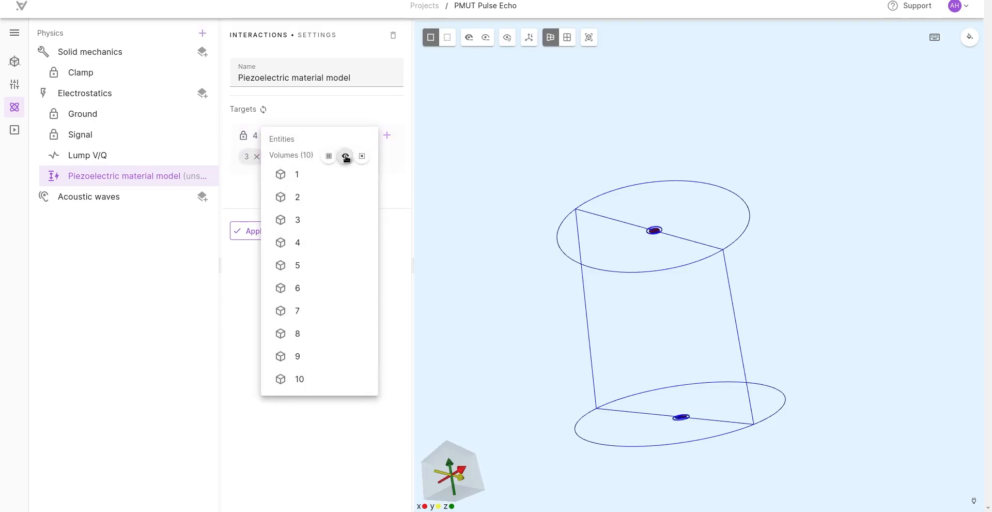
click(189, 345)
click(256, 232)
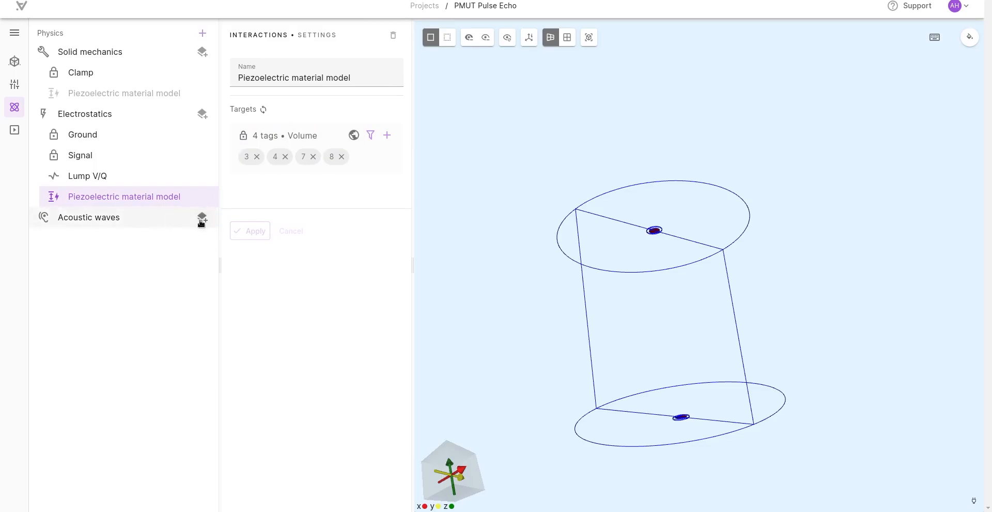
Step: Unhide the full geometry, target Acoustic waves on both halves of the large cylinder, volumes 6 and 5, and apply the target
click(165, 117)
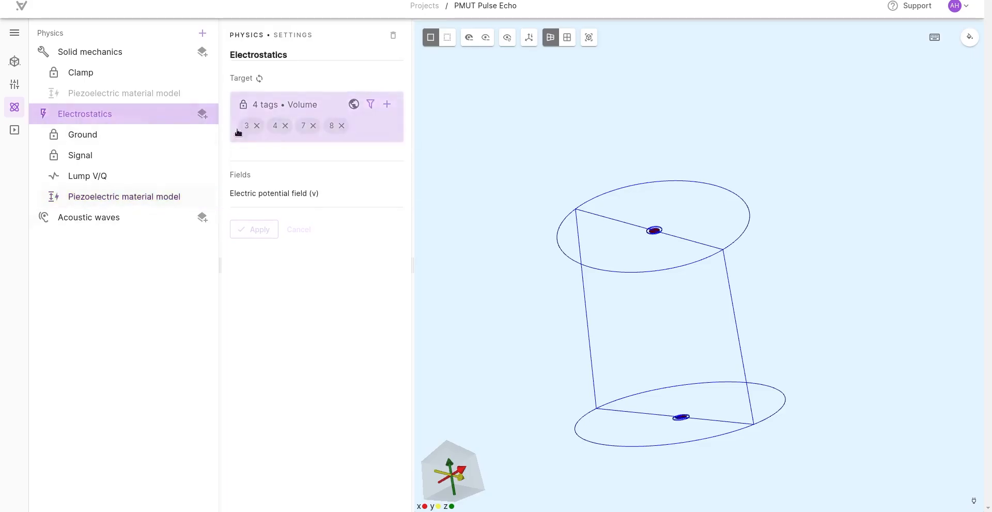
click(507, 37)
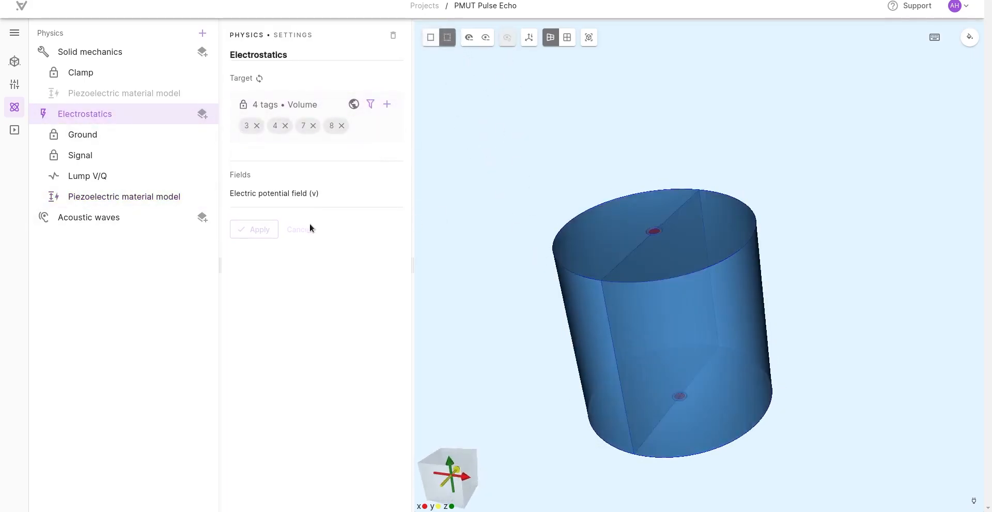
click(119, 219)
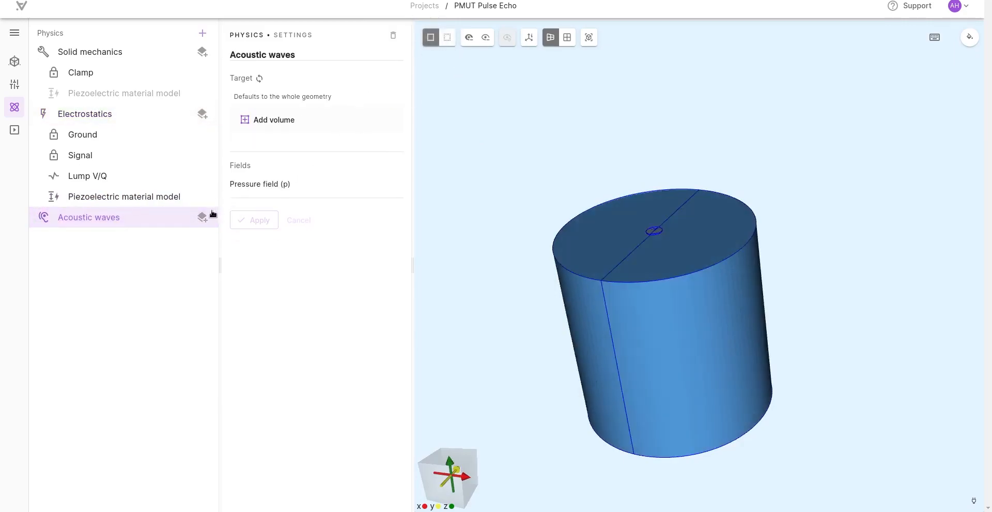
click(275, 119)
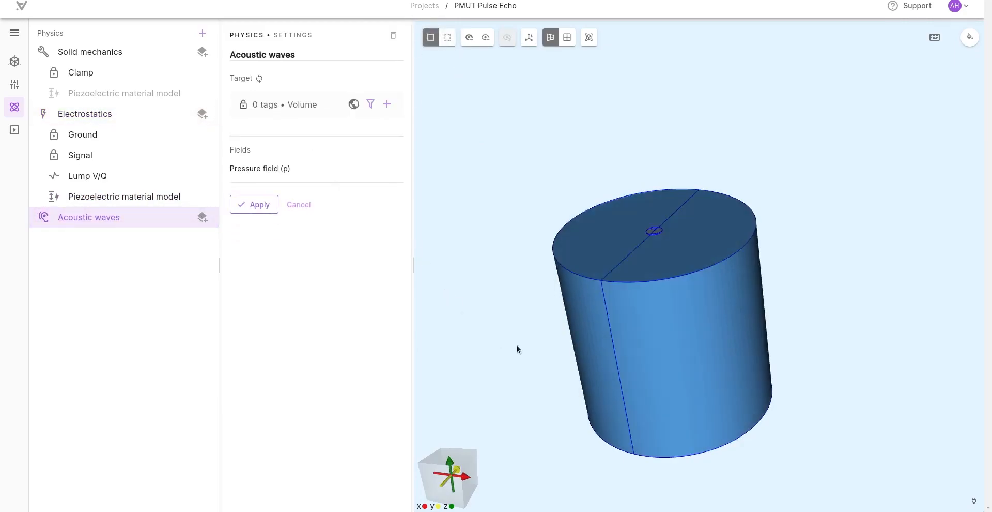
click(630, 334)
click(596, 334)
click(266, 230)
Step: Add a Perfectly matched layer to Acoustic waves on both halves of the cylinder's side wall, surfaces 15 and 22, and apply it
click(203, 218)
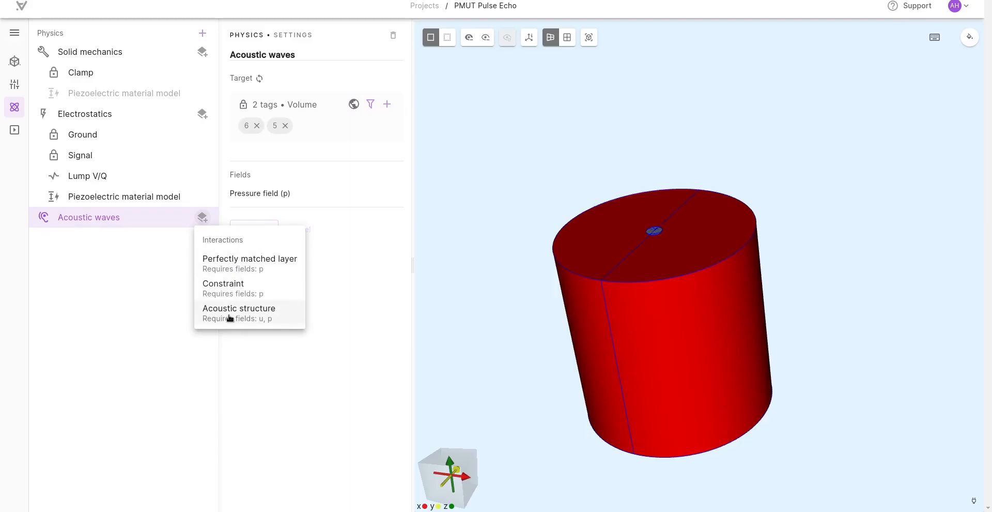
click(246, 260)
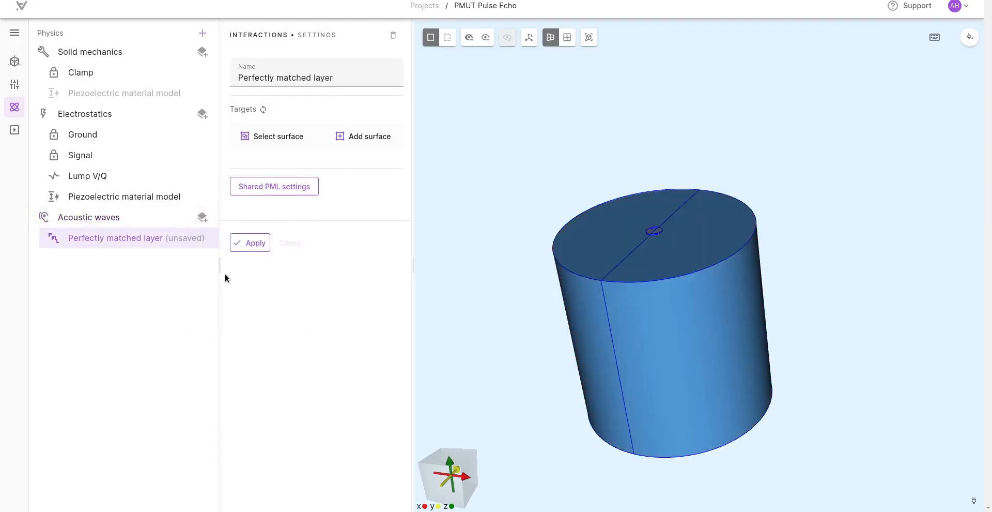
click(347, 136)
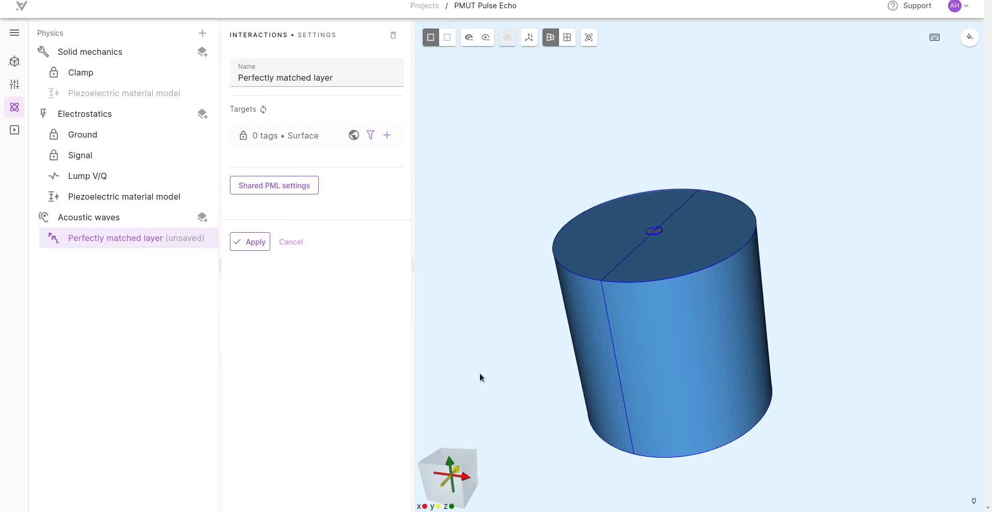
drag(480, 374, 492, 385)
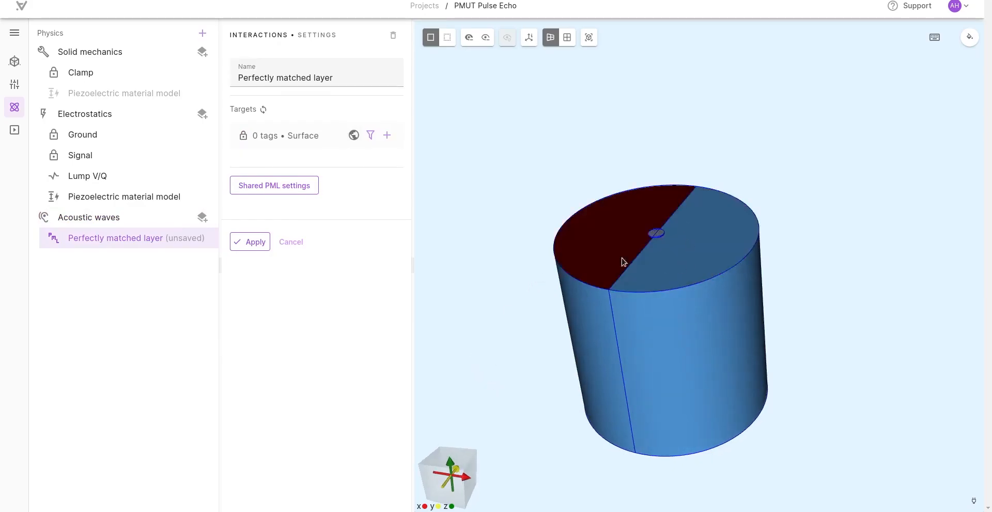
drag(453, 377, 475, 261)
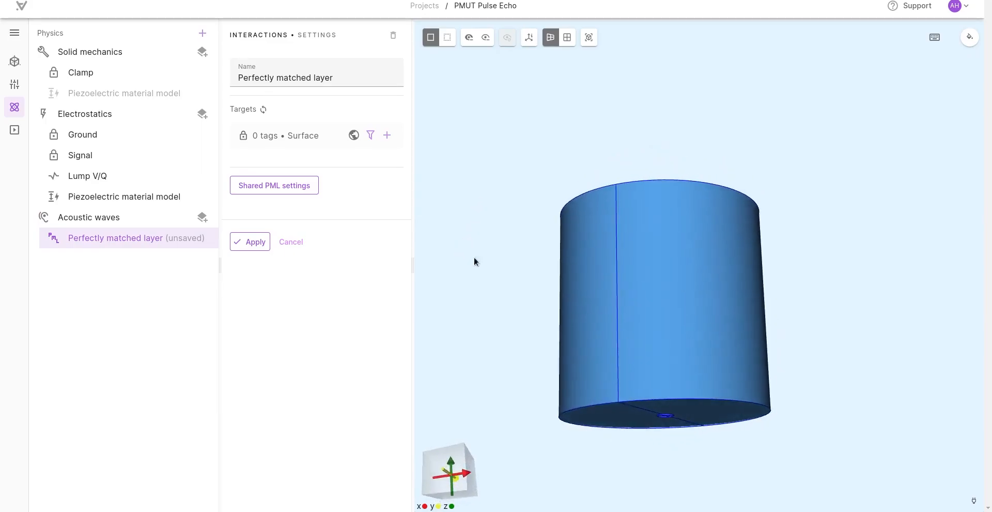
click(583, 291)
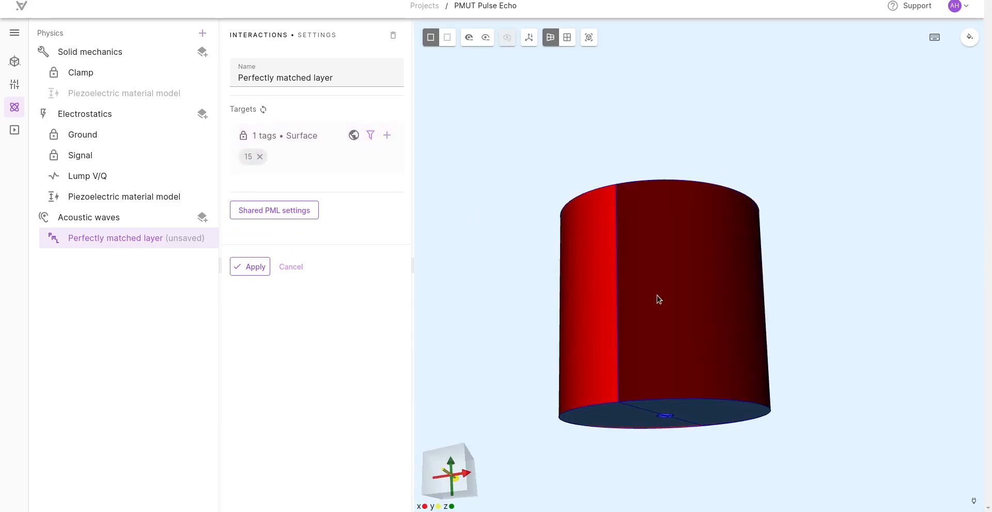
click(658, 296)
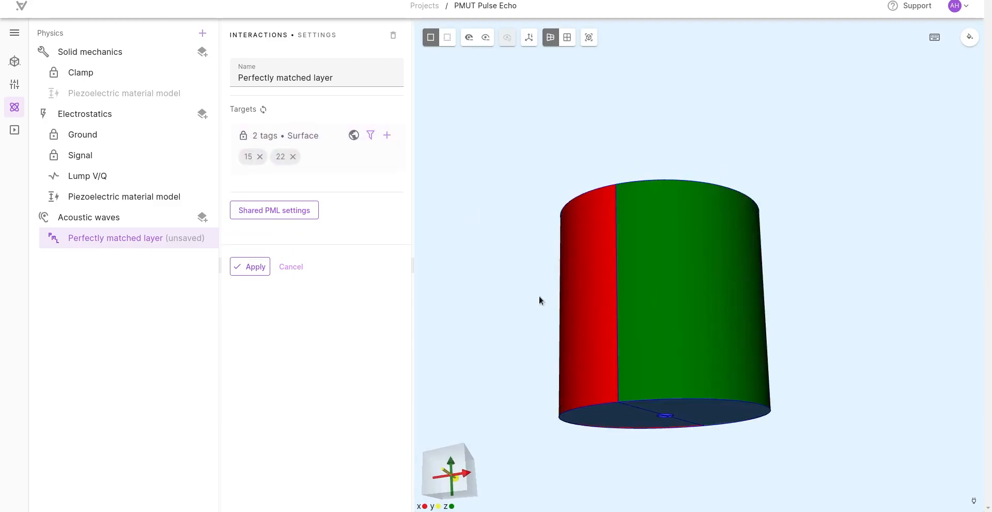
drag(473, 261, 486, 392)
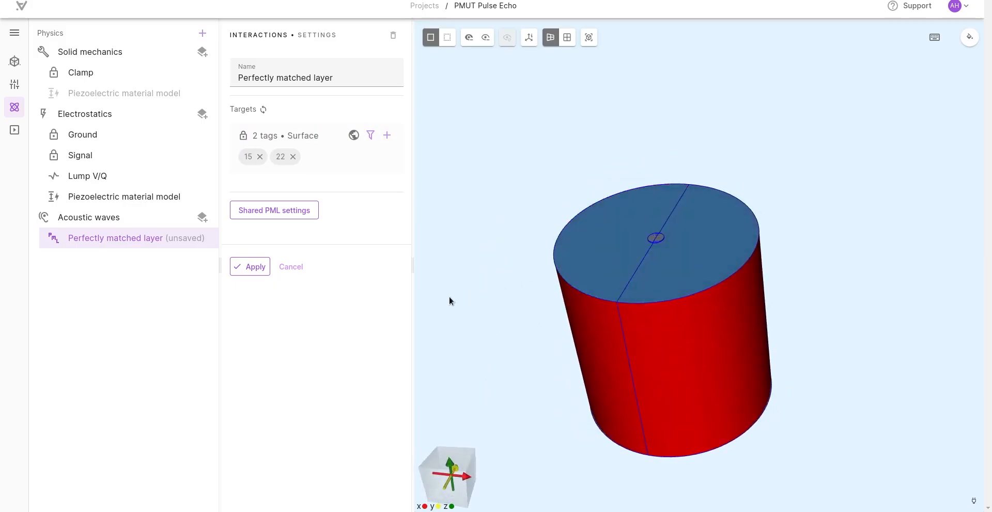
drag(500, 302, 498, 270)
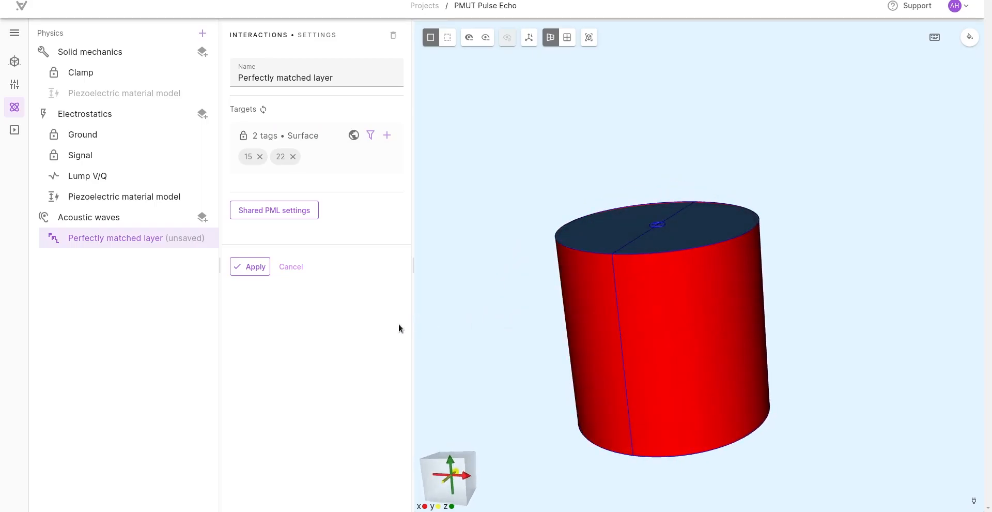
mouse_move(497, 390)
mouse_down()
mouse_move(499, 359)
mouse_move(496, 372)
mouse_up()
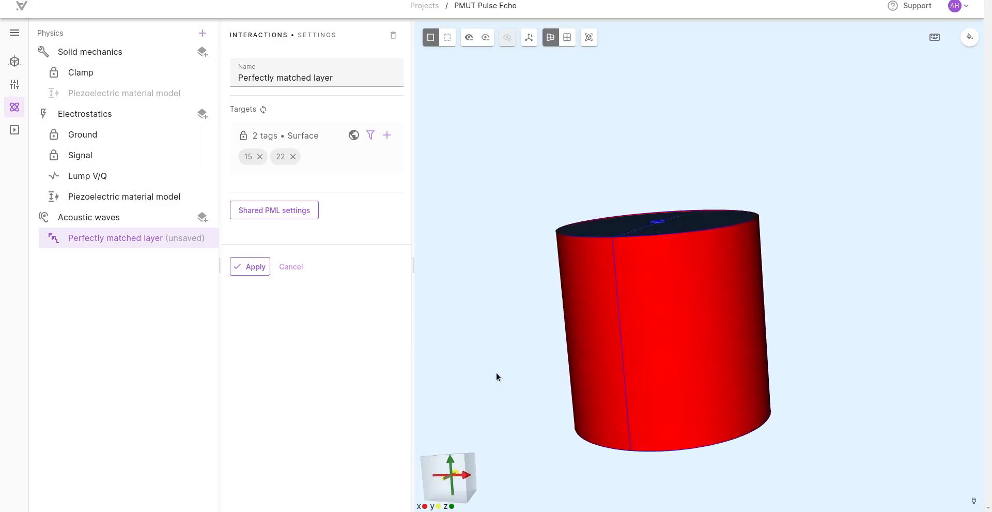
click(256, 268)
Step: Add an Acoustic structure interaction to Acoustic waves and apply it
click(206, 236)
click(229, 333)
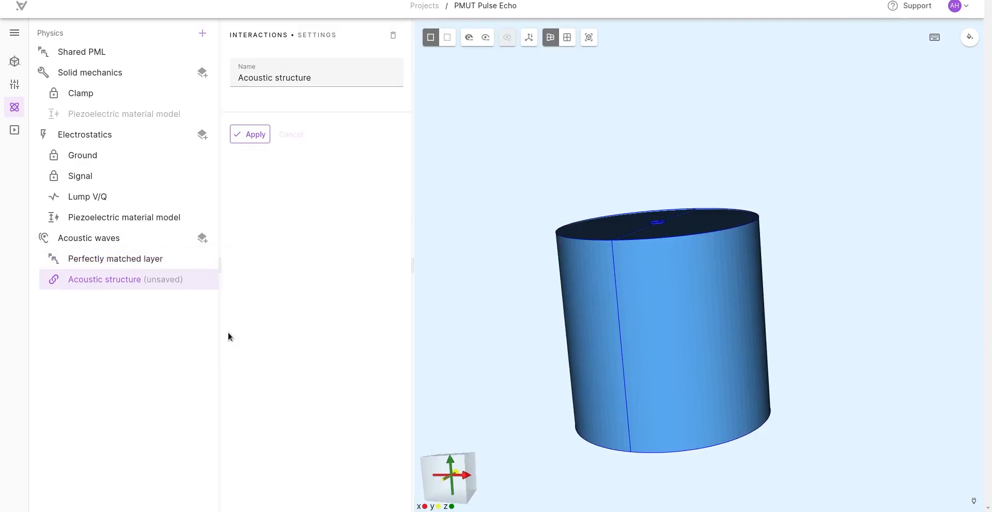
click(252, 136)
drag(488, 255, 539, 257)
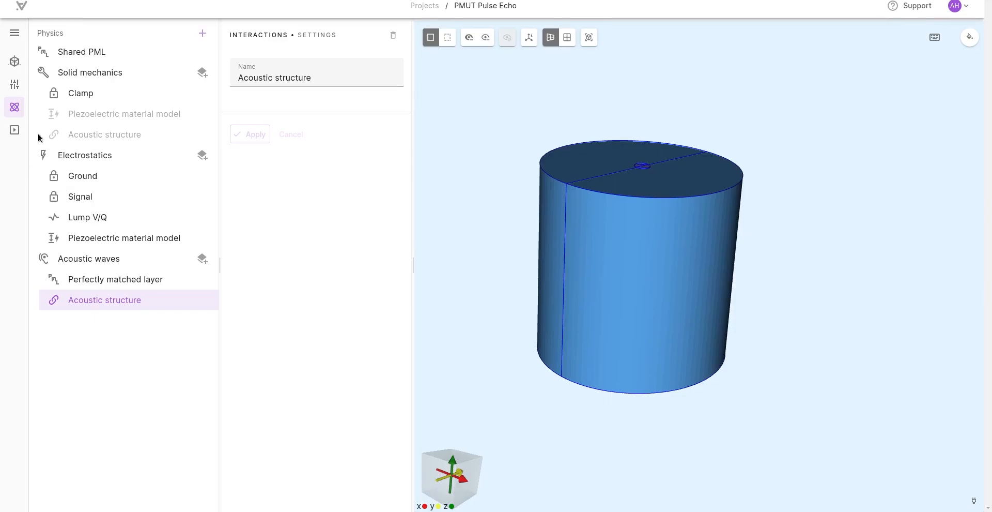
Step: Create a new simulation and set its mesh quality to Expert settings
click(15, 131)
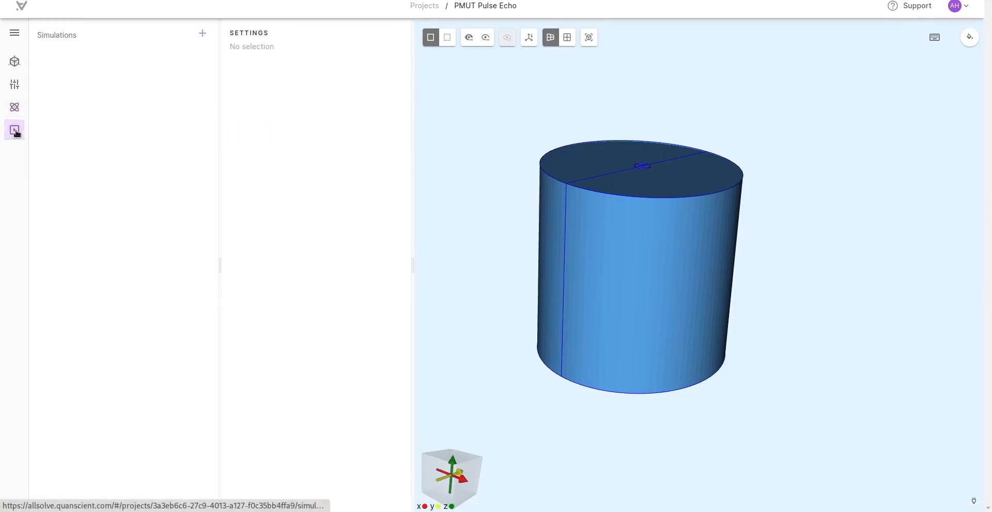
click(201, 35)
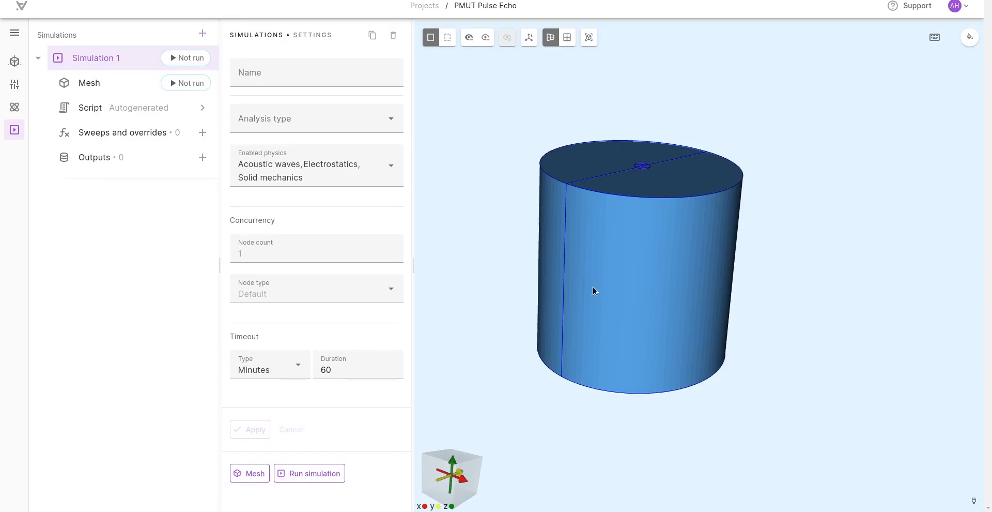
click(137, 76)
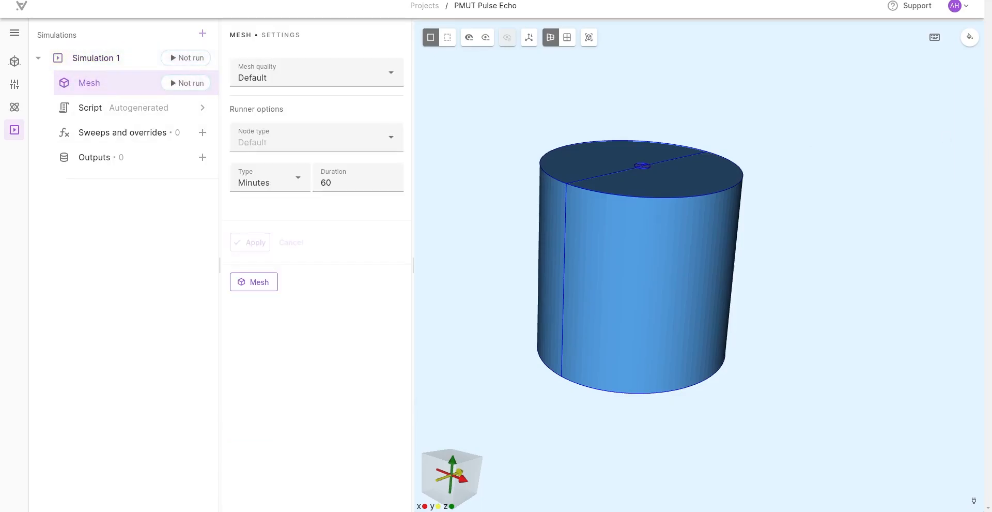
click(304, 76)
click(283, 103)
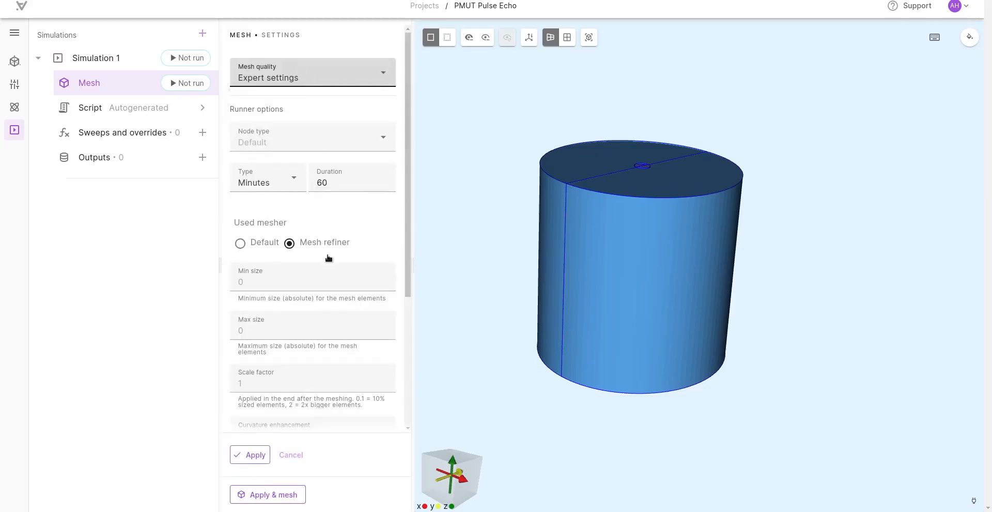
scroll(315, 251, down, 2)
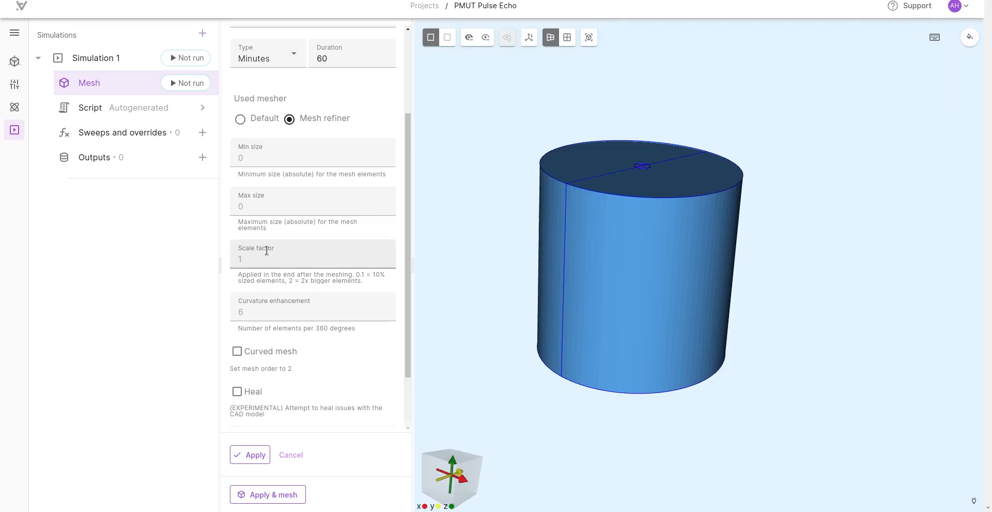
Step: Set the mesh refiner's maximum element size to 0.0001, apply it and generate the mesh
click(269, 209)
text(0.0001)
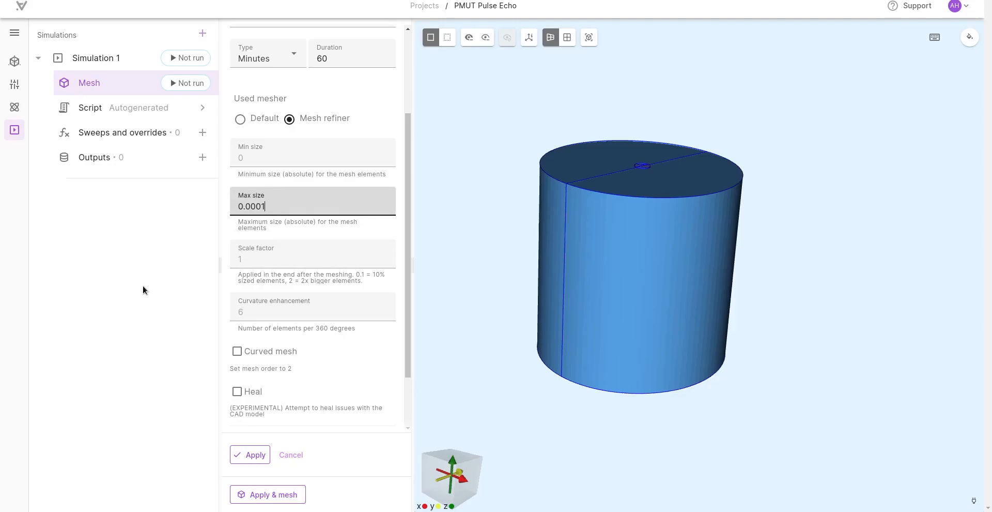
click(263, 496)
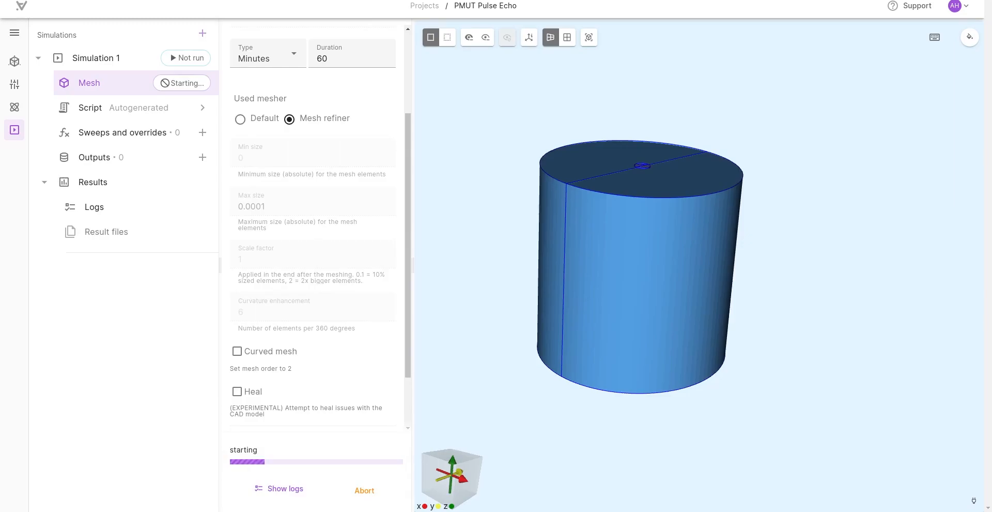
Step: Try making Water's speed of sound depend on temperature with the expression 1480*T, and remove the added factor
click(15, 85)
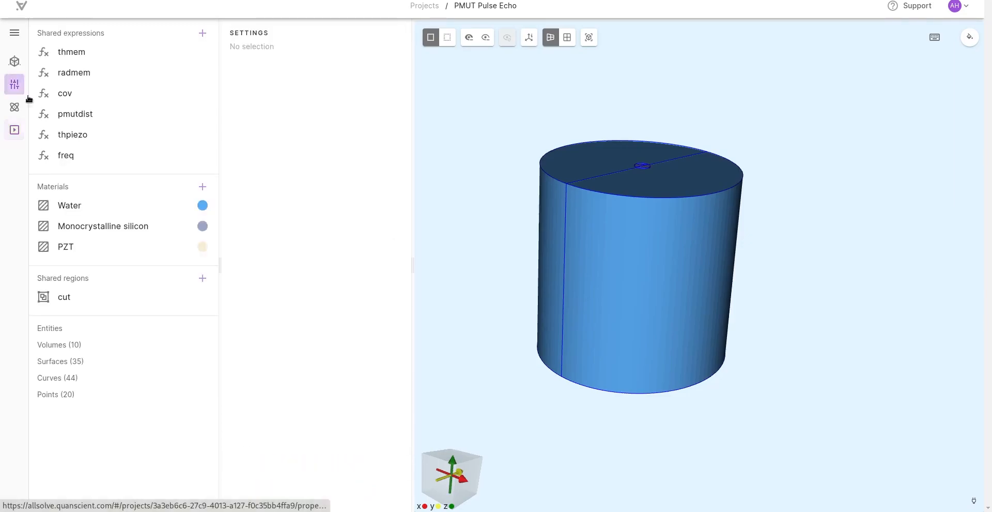
click(106, 210)
click(305, 340)
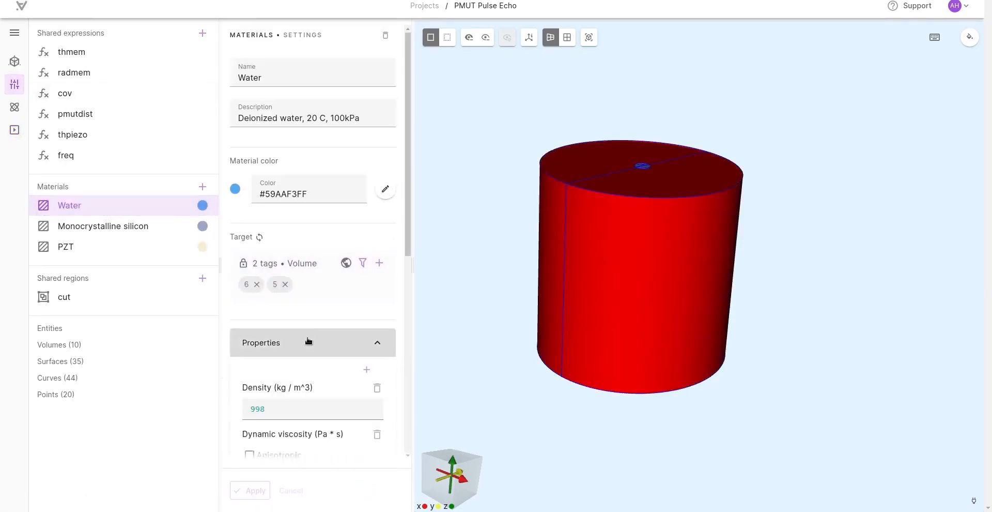
scroll(308, 311, down, 8)
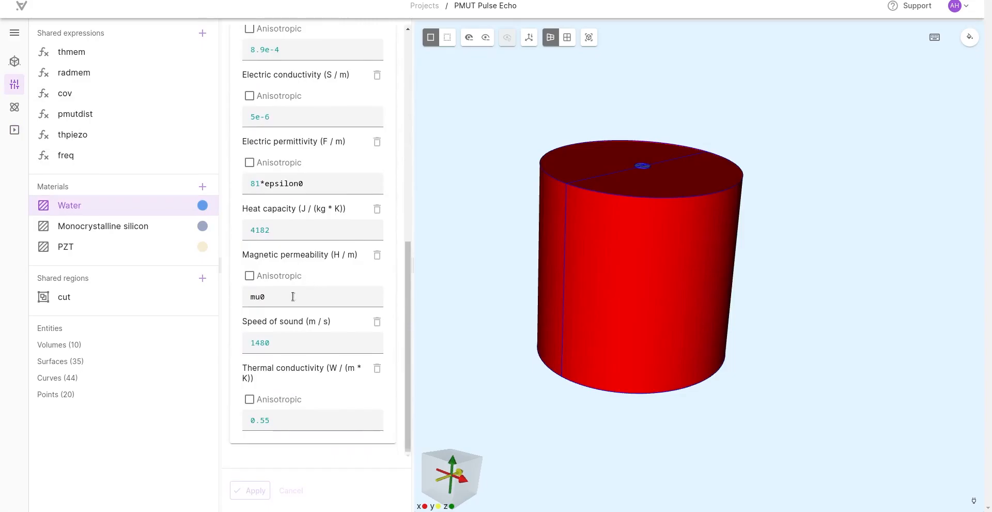
double_click(260, 342)
click(305, 343)
text(*T)
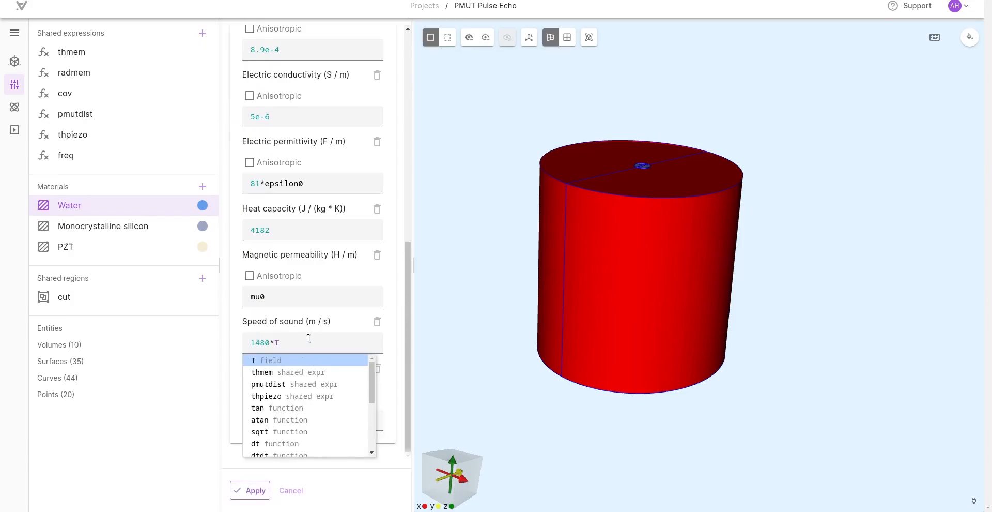
key(BackSpace)
key(BackSpace)
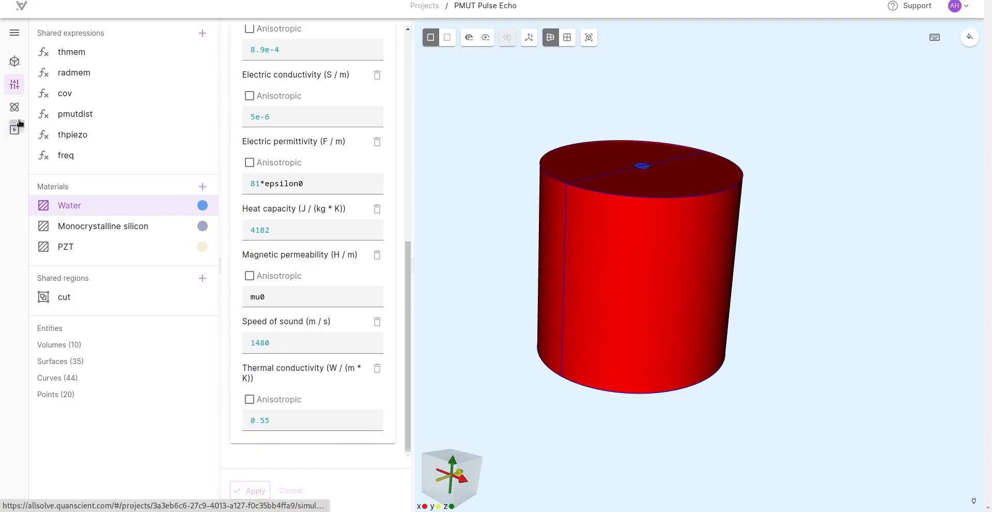
Step: Return to Simulation 1's mesh settings, review the maximum element size and show the mesh preview
click(17, 126)
click(121, 89)
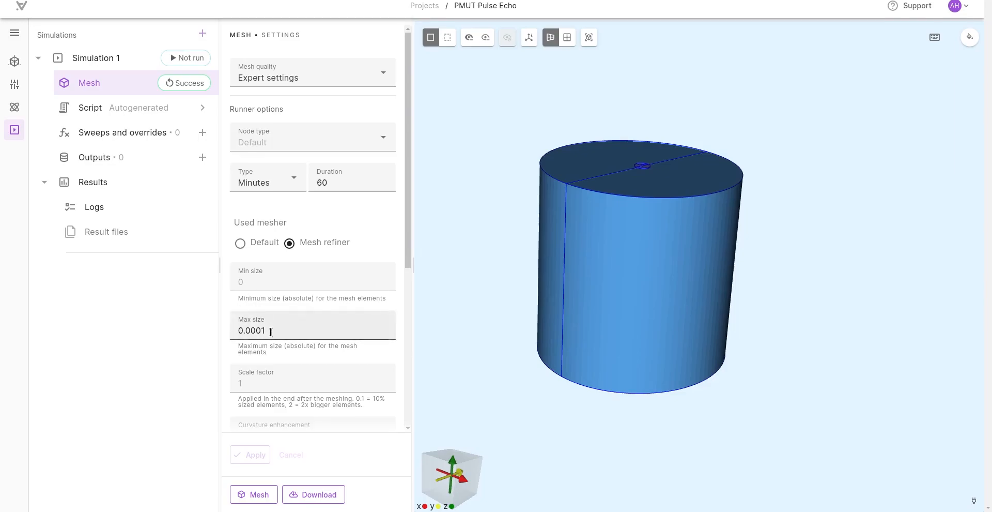
drag(271, 332, 239, 329)
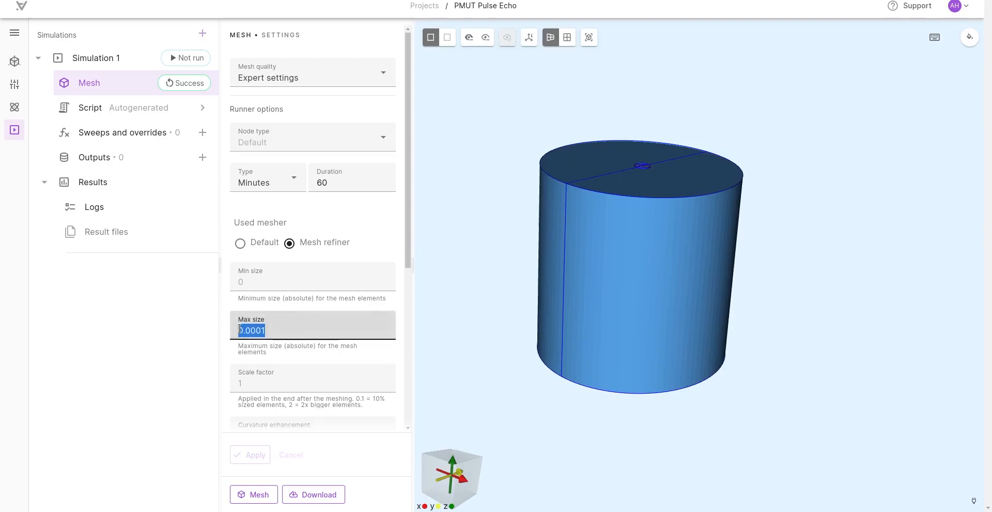
click(250, 298)
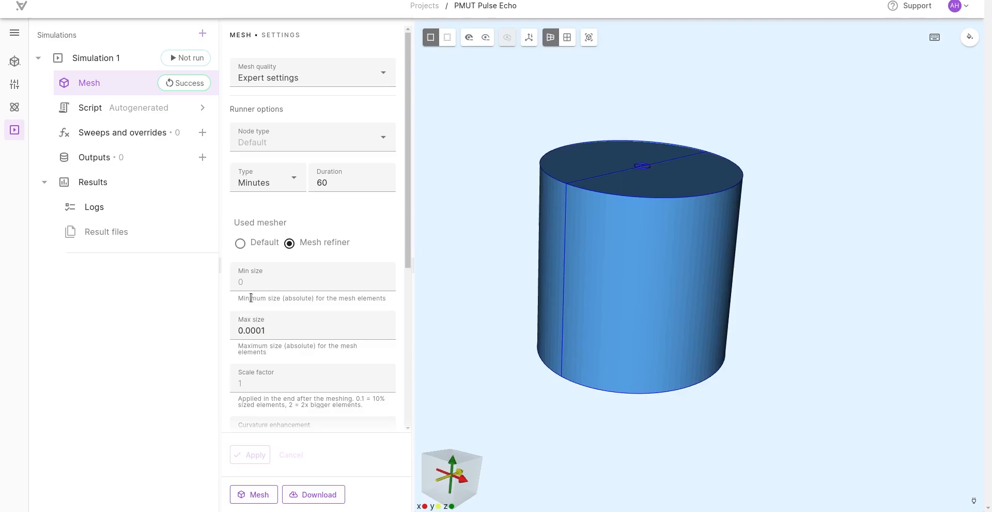
double_click(276, 331)
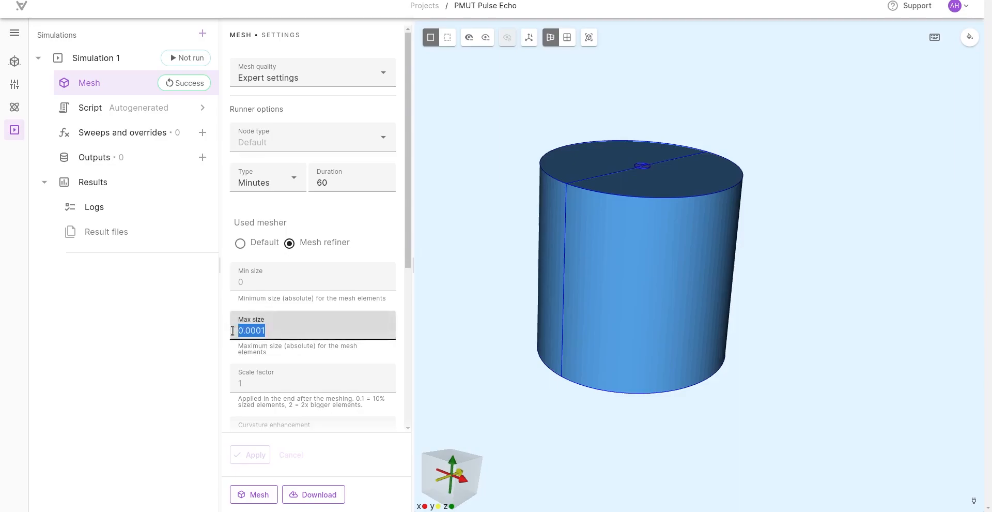
click(254, 298)
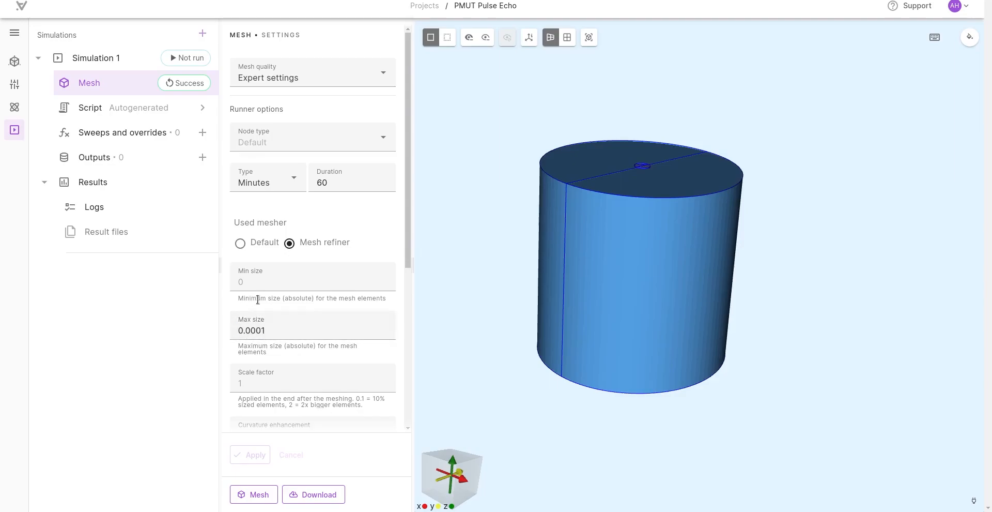
scroll(259, 298, down, 5)
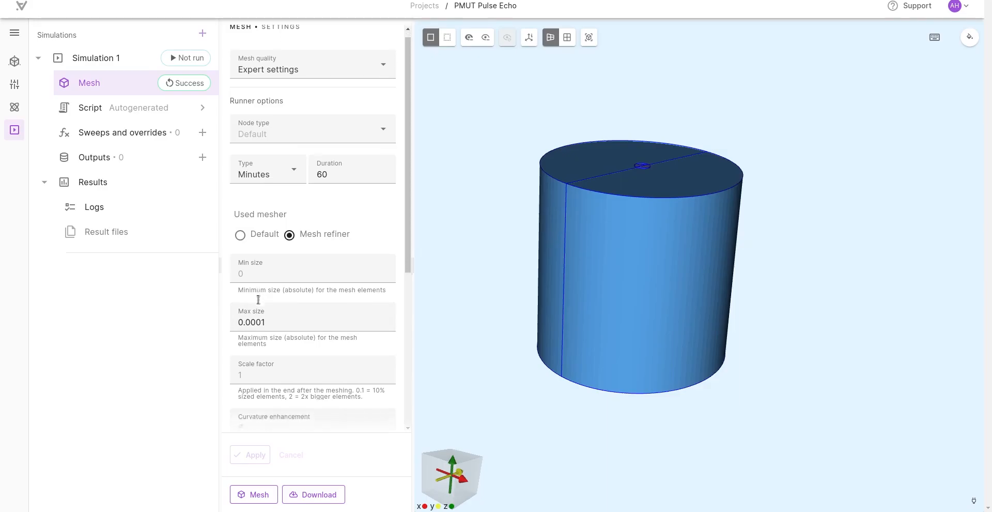
scroll(254, 405, down, 1)
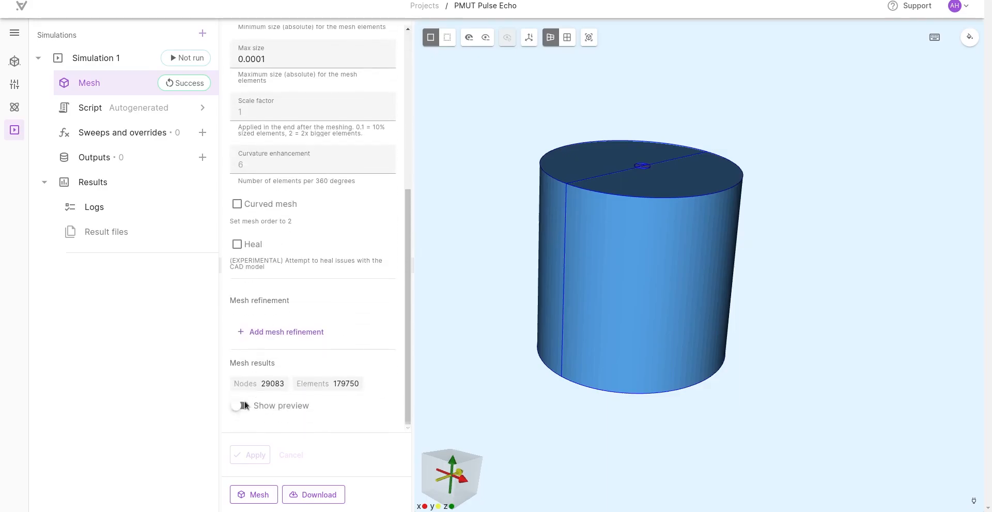
click(243, 405)
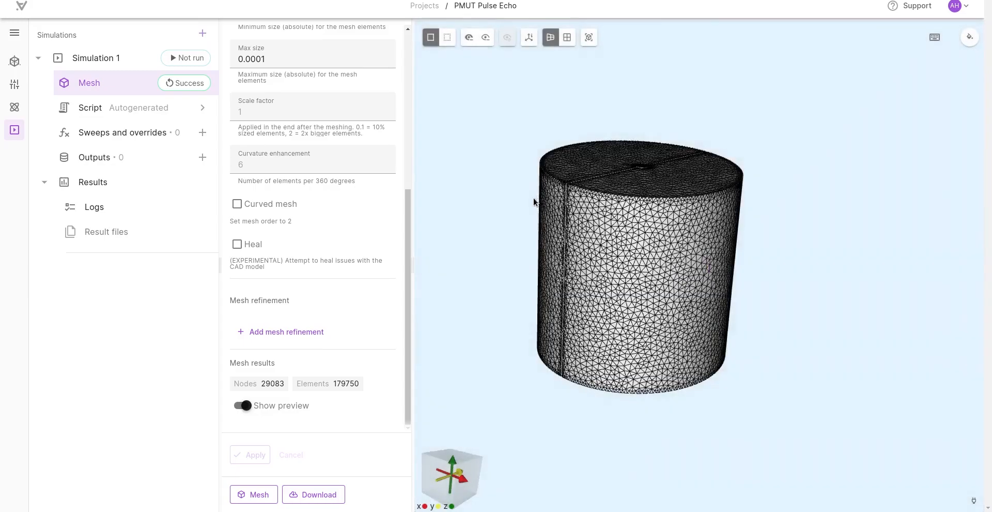
Step: Examine the mesh on the cylinder's side wall and top face, including the refined area around the small central disc
drag(534, 199, 703, 247)
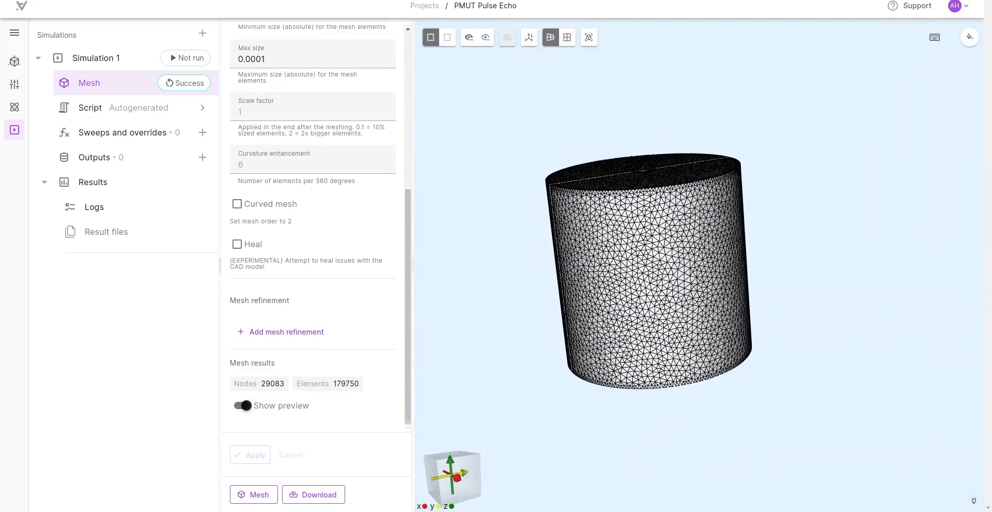
drag(680, 205, 694, 343)
scroll(661, 220, up, 5)
scroll(611, 142, up, 1)
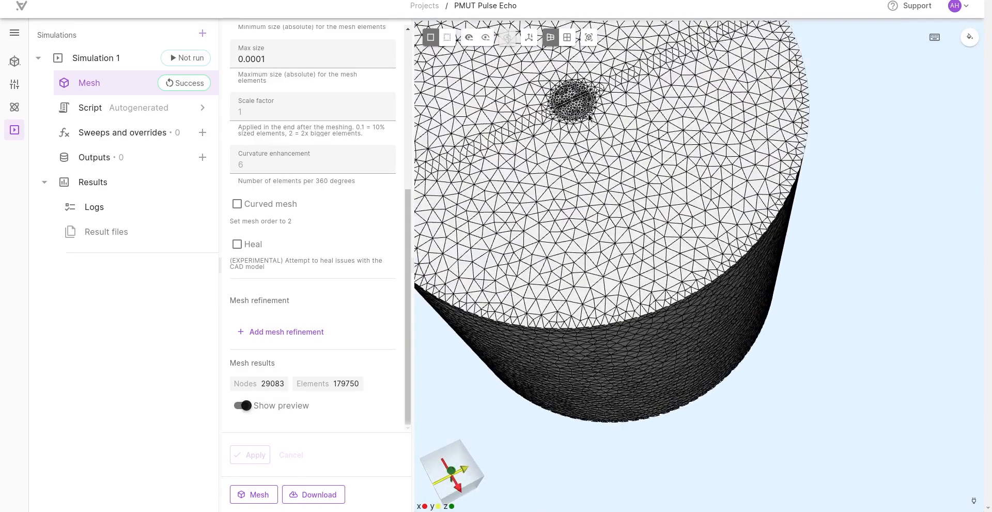
scroll(580, 108, down, 2)
drag(601, 271, 614, 196)
click(449, 38)
click(449, 38)
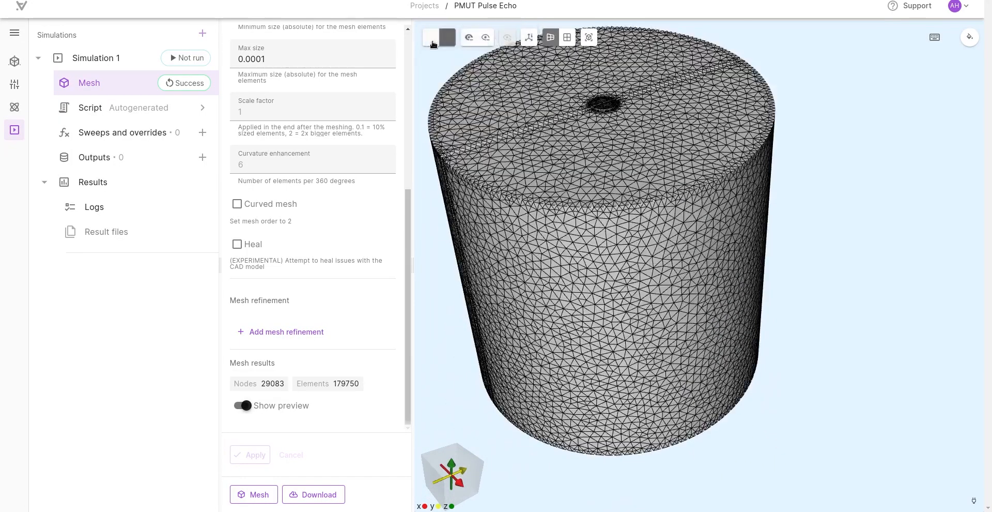
scroll(593, 205, down, 3)
drag(592, 205, 583, 270)
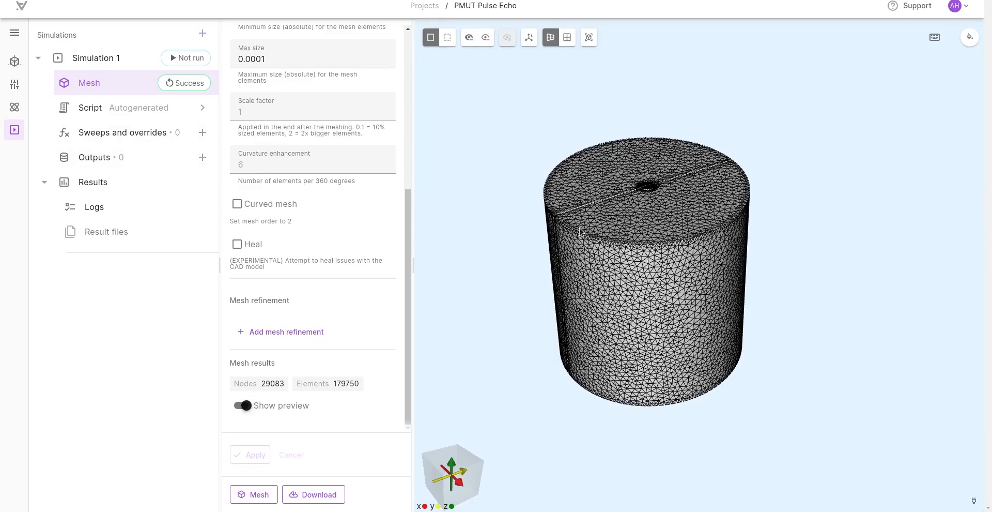
click(203, 158)
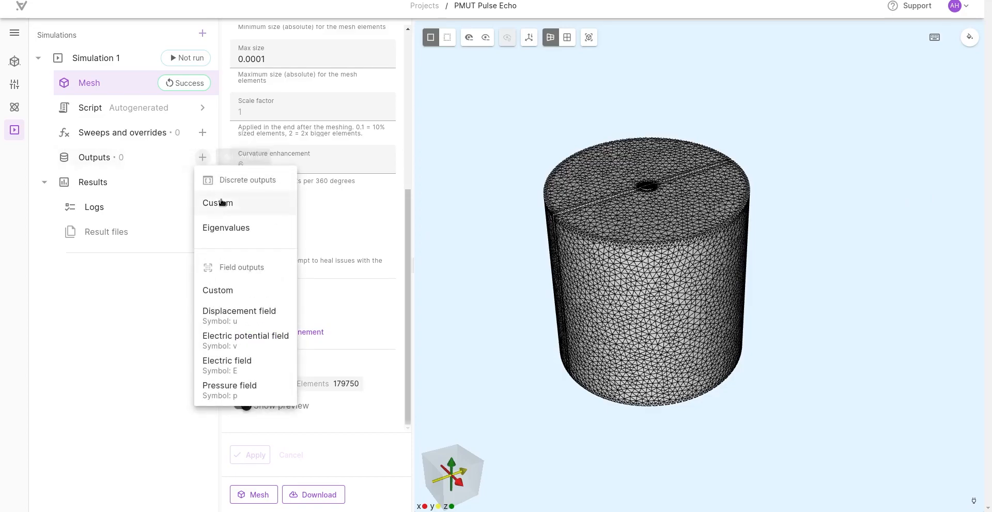
click(236, 395)
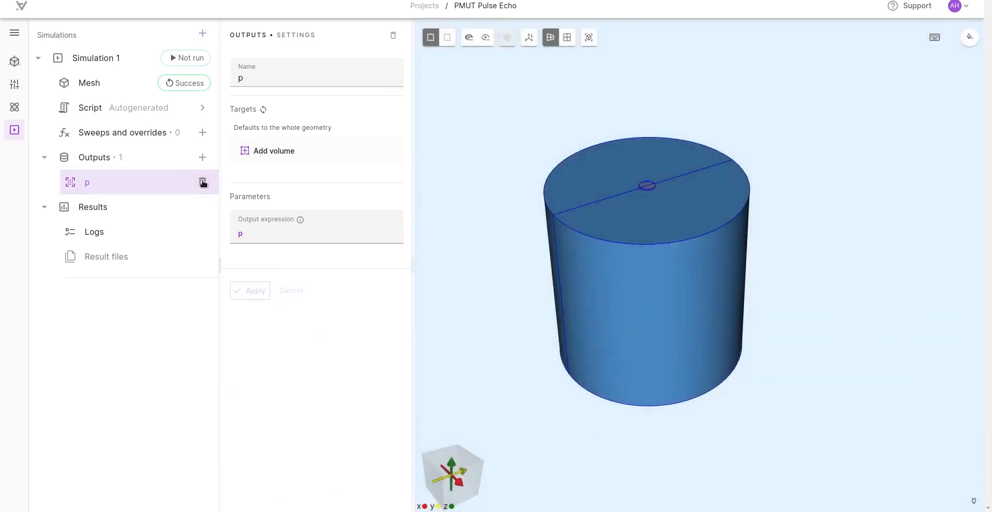
click(202, 182)
Step: Set Simulation 1's analysis type to Transient and its timestep algorithm to Generalized alpha
click(138, 60)
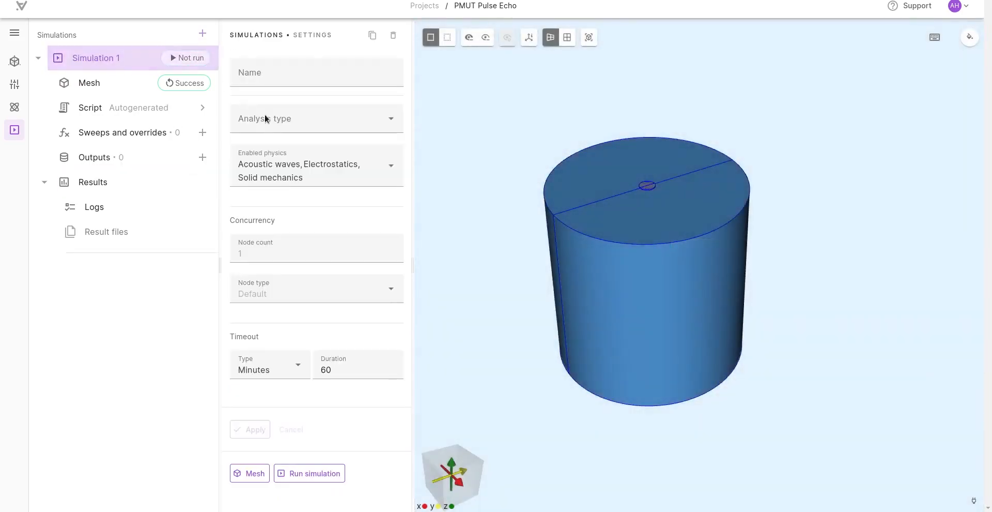
click(268, 117)
click(269, 196)
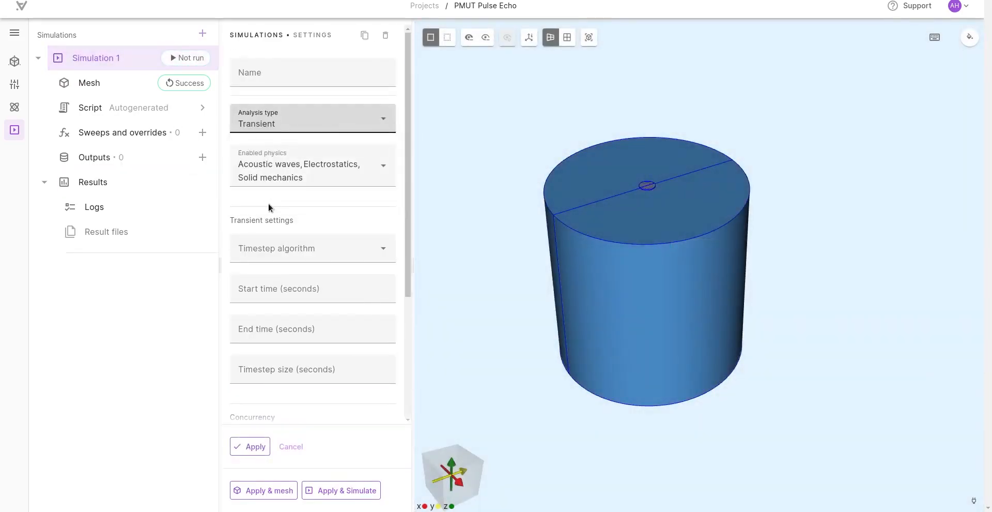
click(322, 262)
click(304, 281)
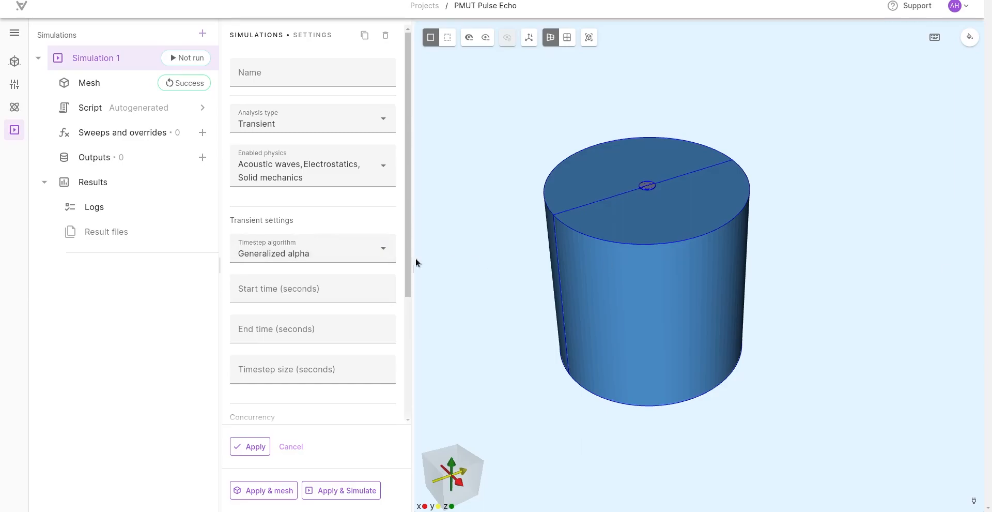
Step: Set the transient start time to 0, end time to 0.000007 and timestep size to 1e-7 seconds, and apply the settings
click(303, 285)
text(0)
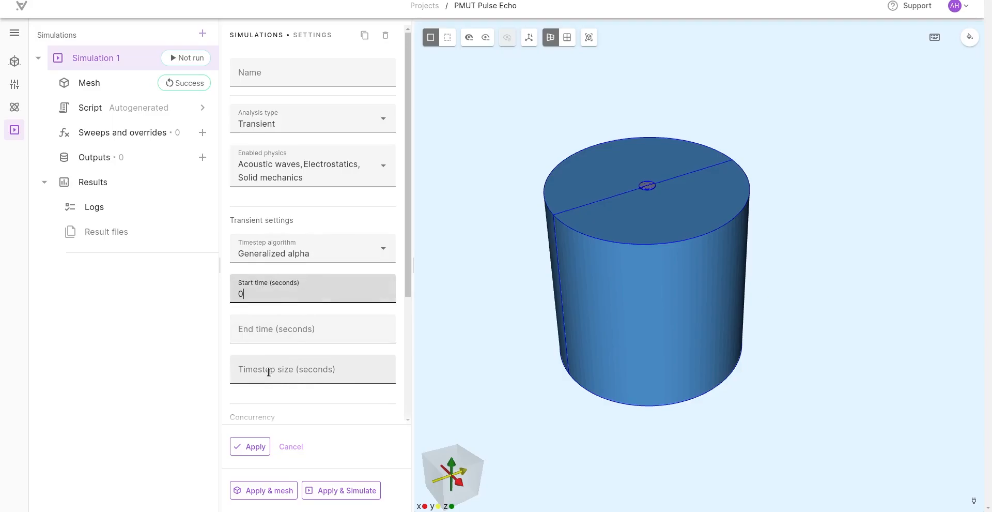
click(264, 336)
text(0.000007)
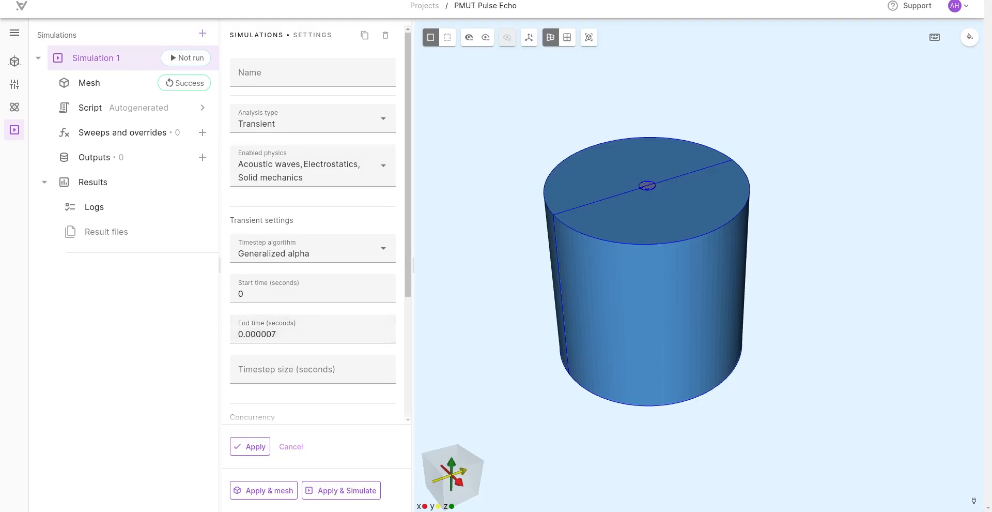
click(323, 374)
text(1e-7)
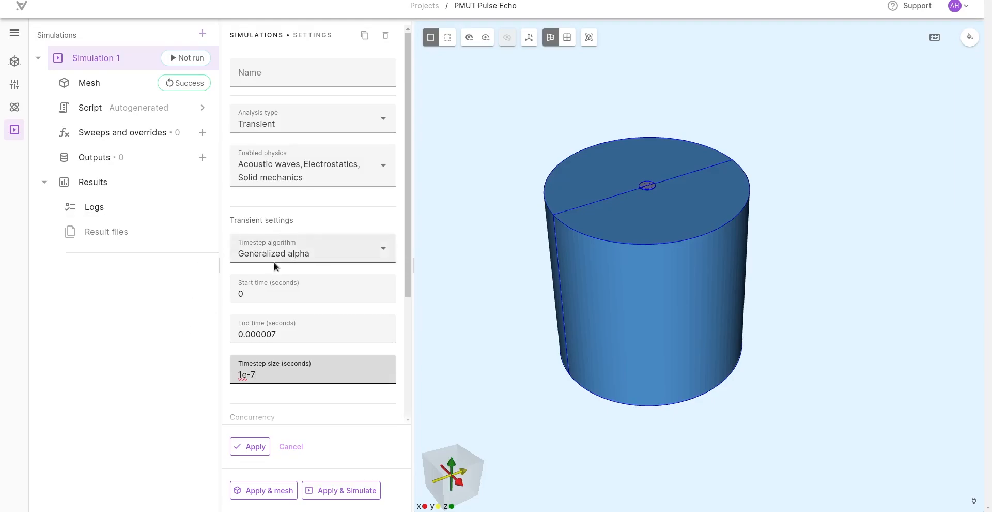
scroll(226, 276, down, 3)
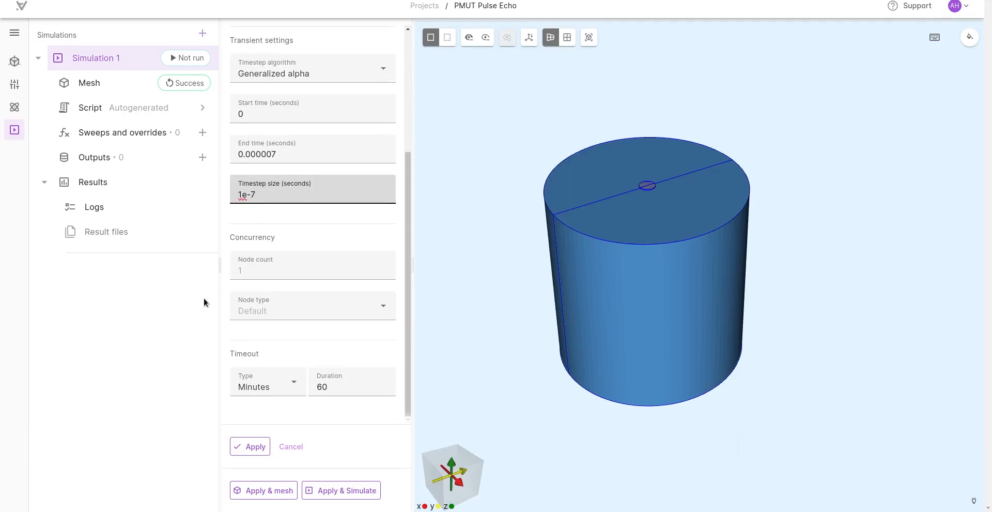
click(251, 236)
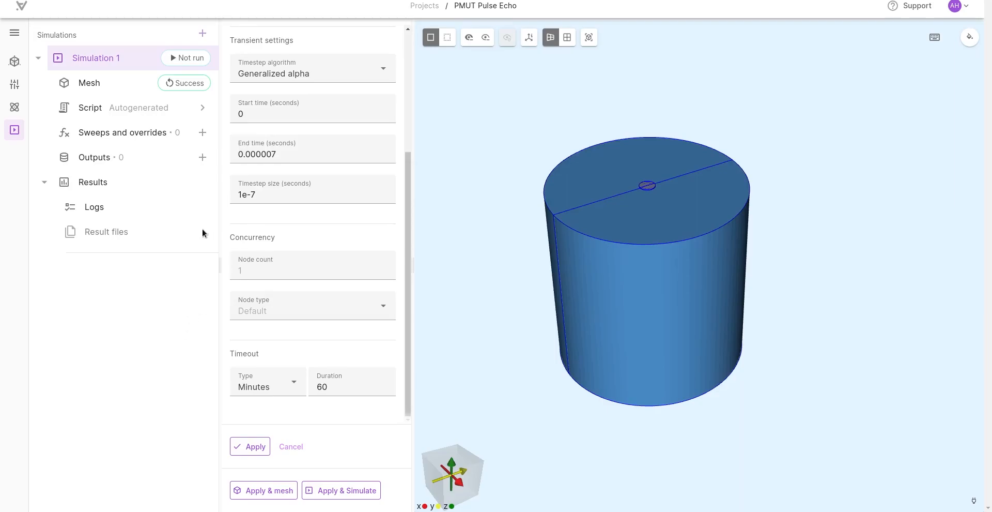
click(243, 446)
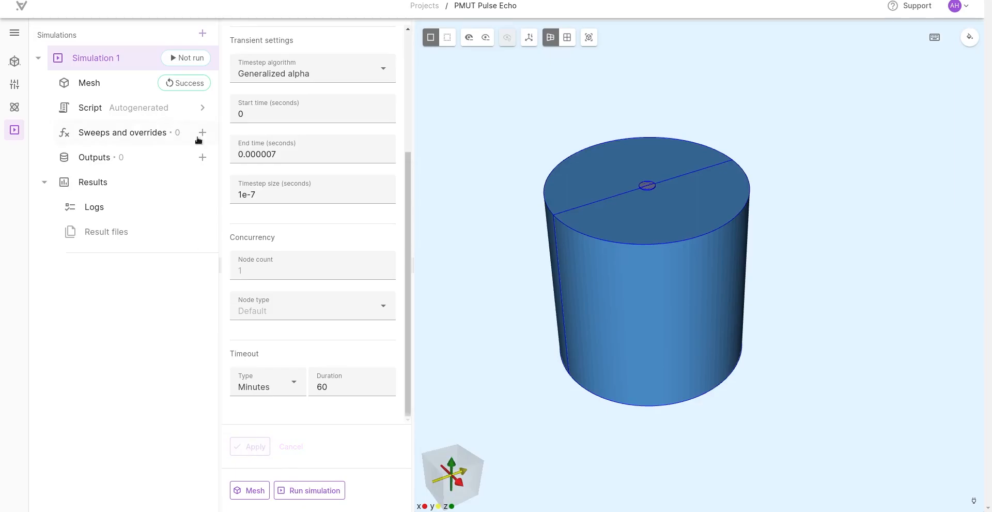
Step: Add Pressure field and Displacement field outputs to Simulation 1
click(202, 157)
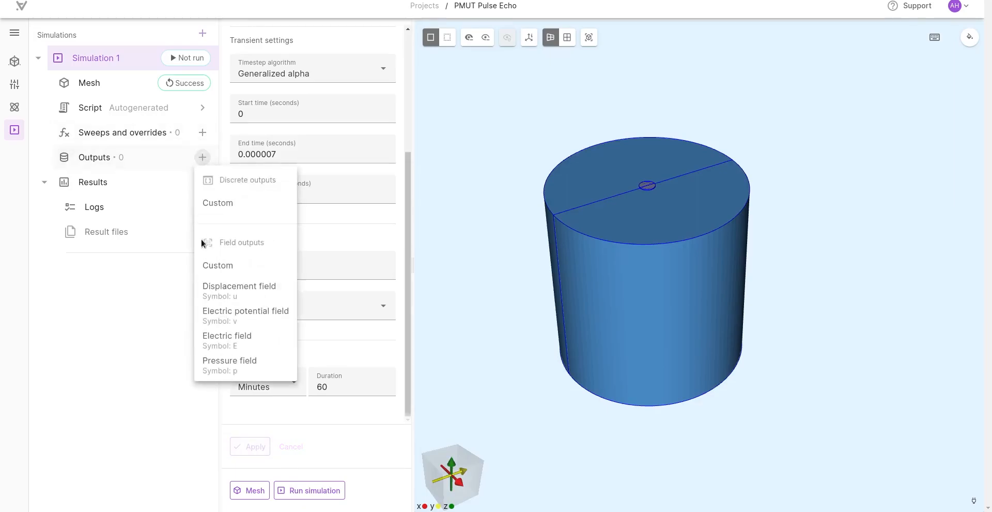
click(228, 361)
click(202, 157)
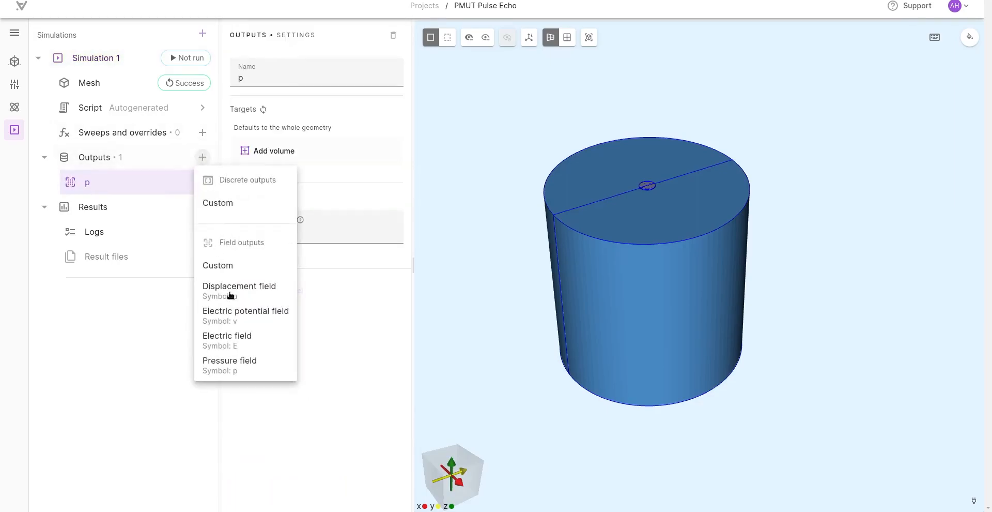
click(228, 293)
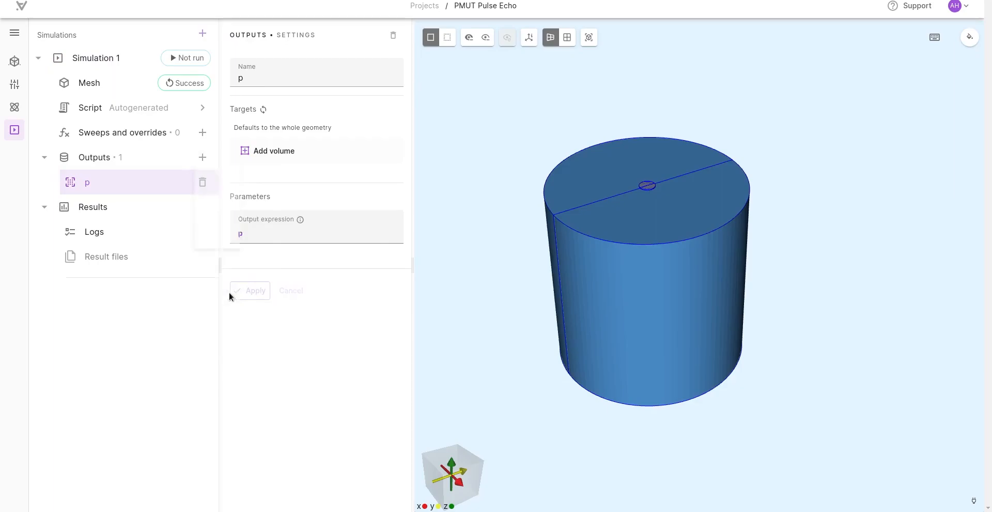
Step: Add a custom discrete output with the expression lump.V to Simulation 1 and apply it
click(203, 157)
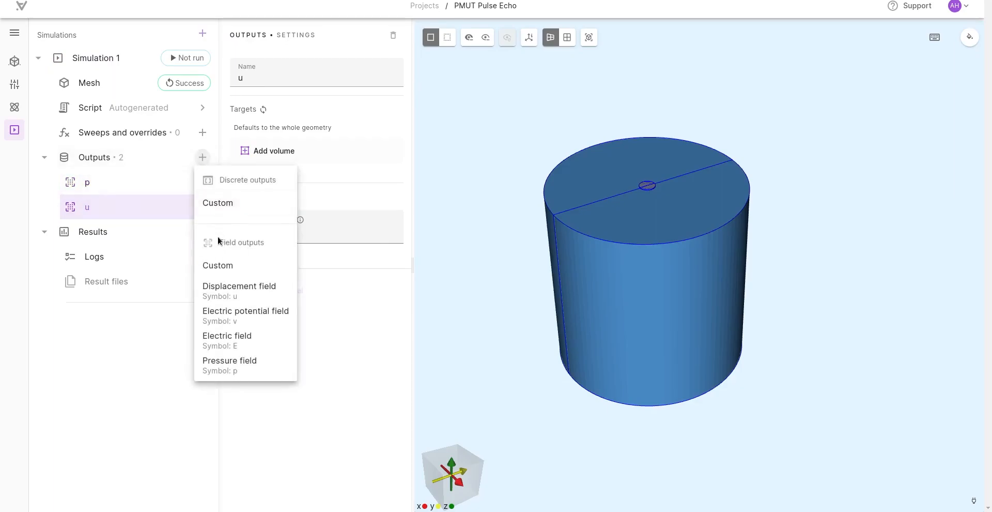
click(218, 202)
click(255, 146)
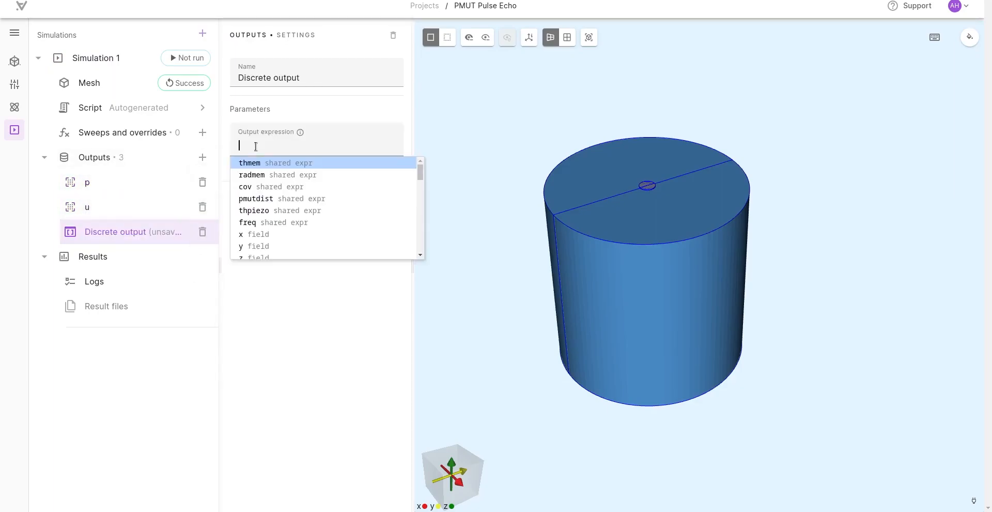
text(lum)
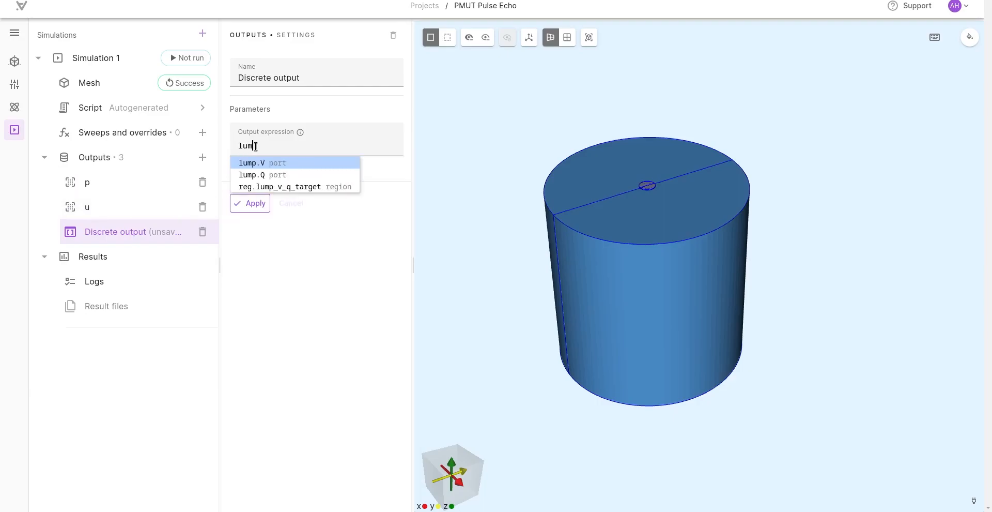
click(282, 167)
click(250, 202)
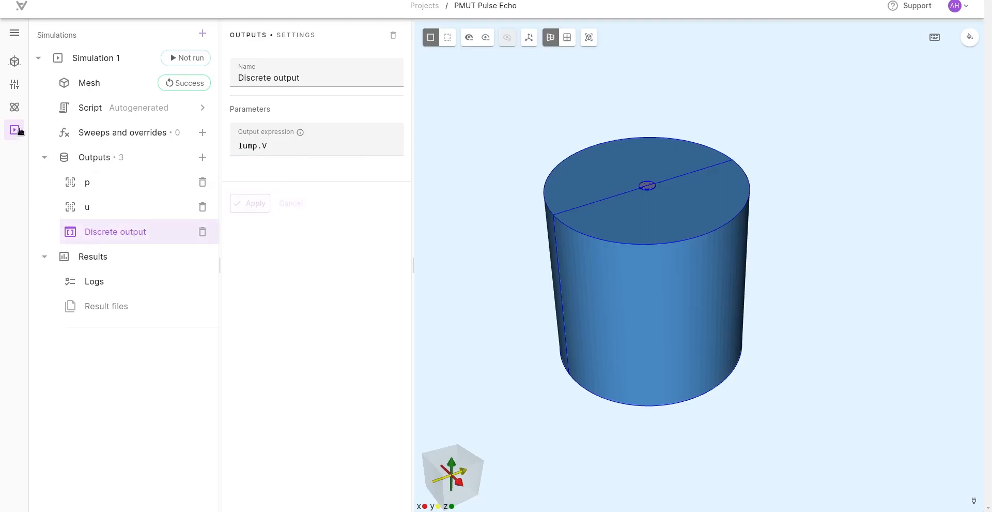
Step: Review the Lump V/Q interaction's settings, and rename the lump.V discrete output to Receive voltage
click(15, 109)
click(96, 217)
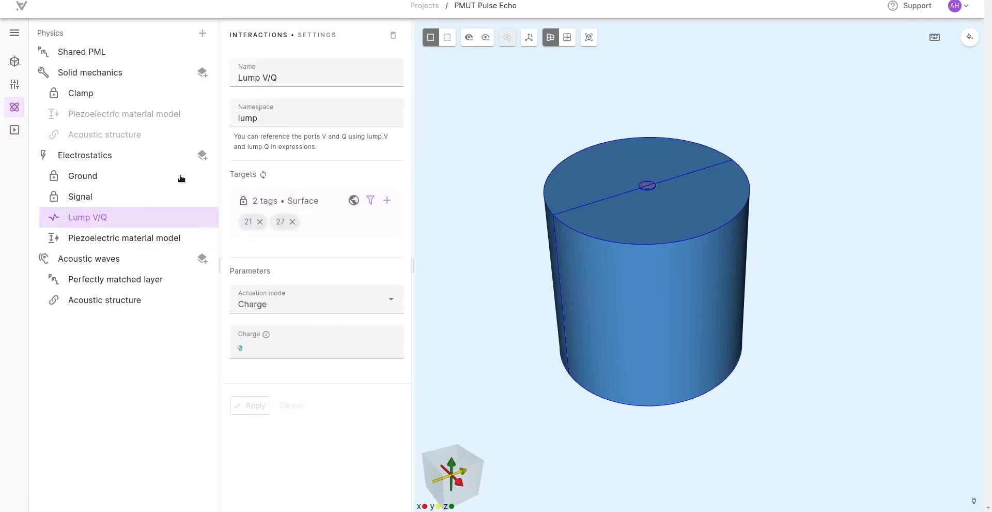
click(14, 129)
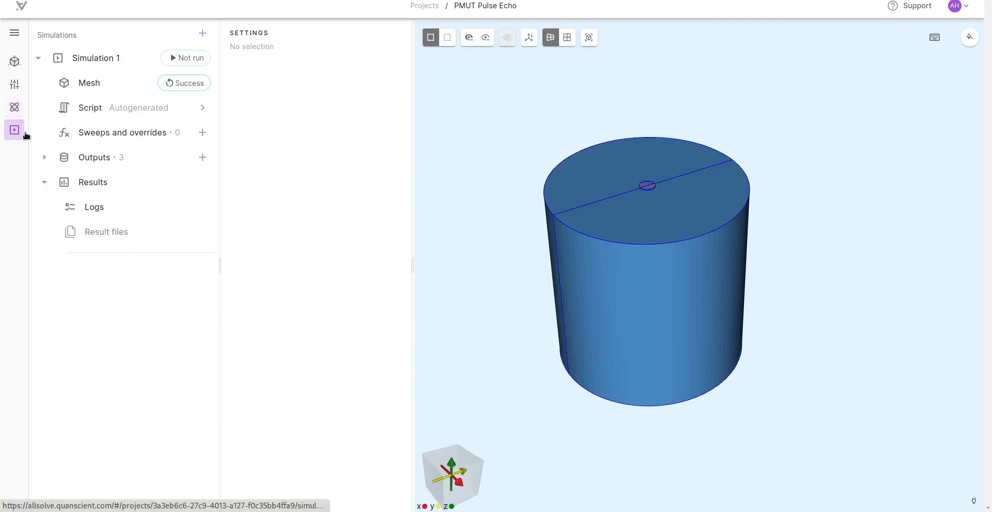
click(44, 157)
click(104, 230)
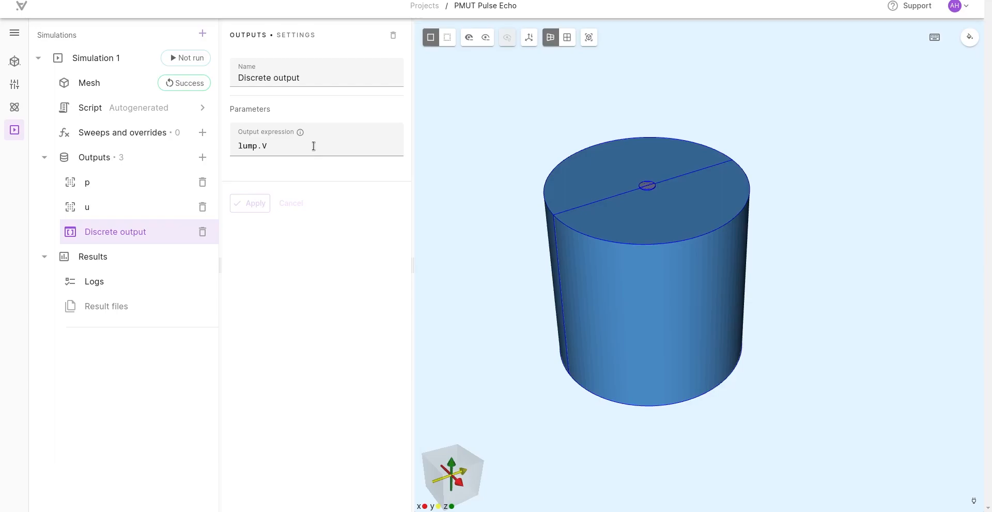
drag(318, 78, 221, 77)
text(Receive voltage)
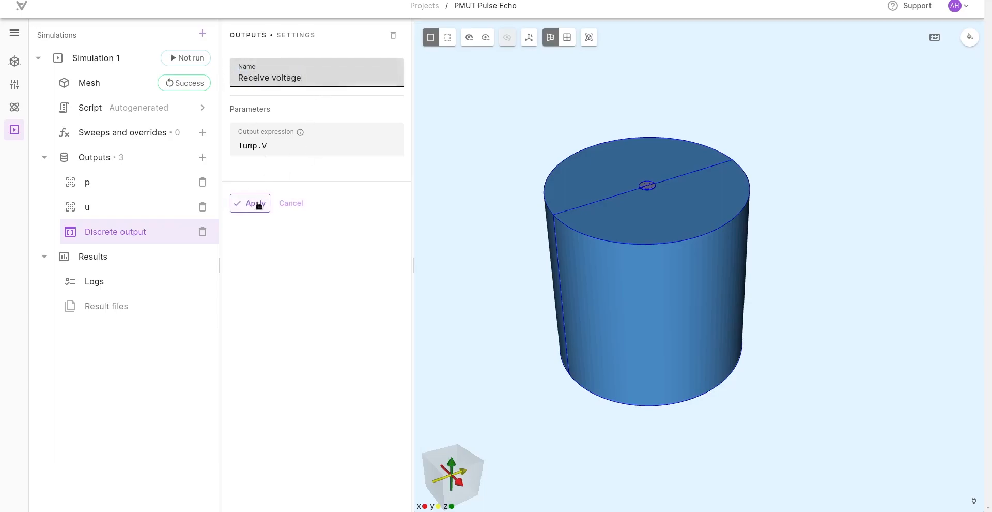
click(258, 204)
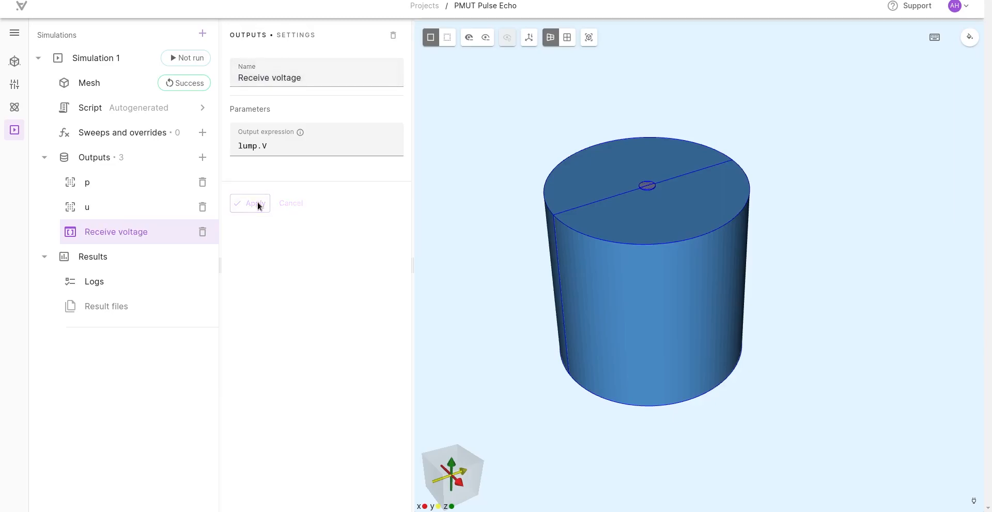
Step: Enable scripting mode for Simulation 1's script and widen the code editor
click(120, 109)
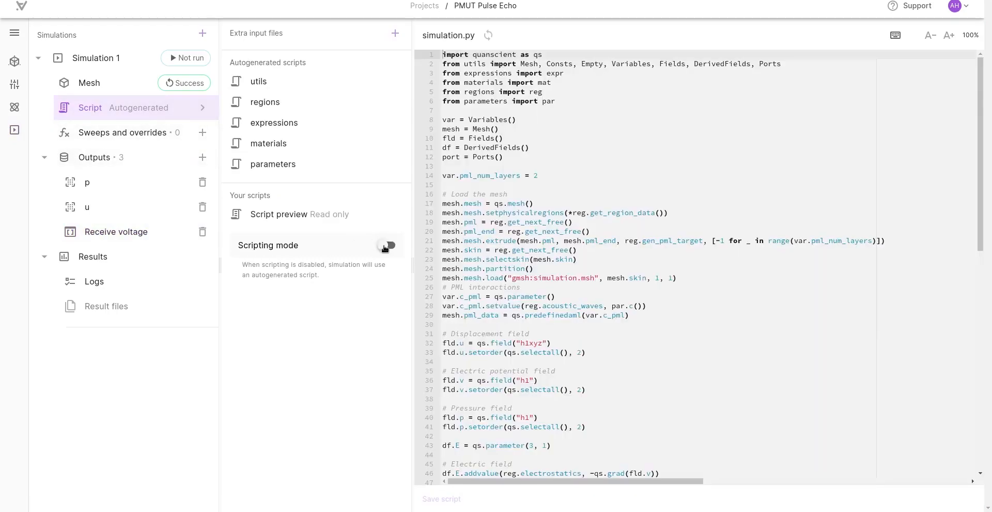
click(384, 244)
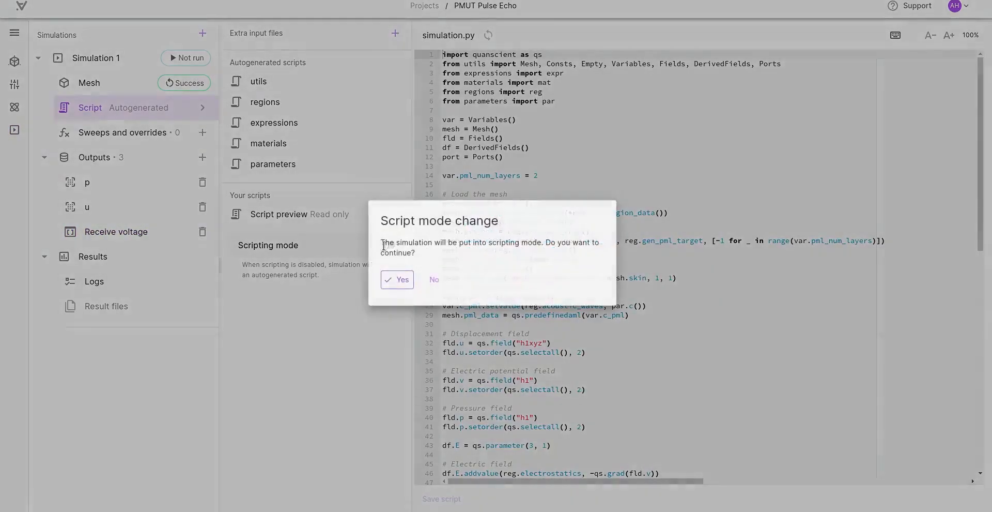
click(403, 279)
drag(411, 273, 376, 269)
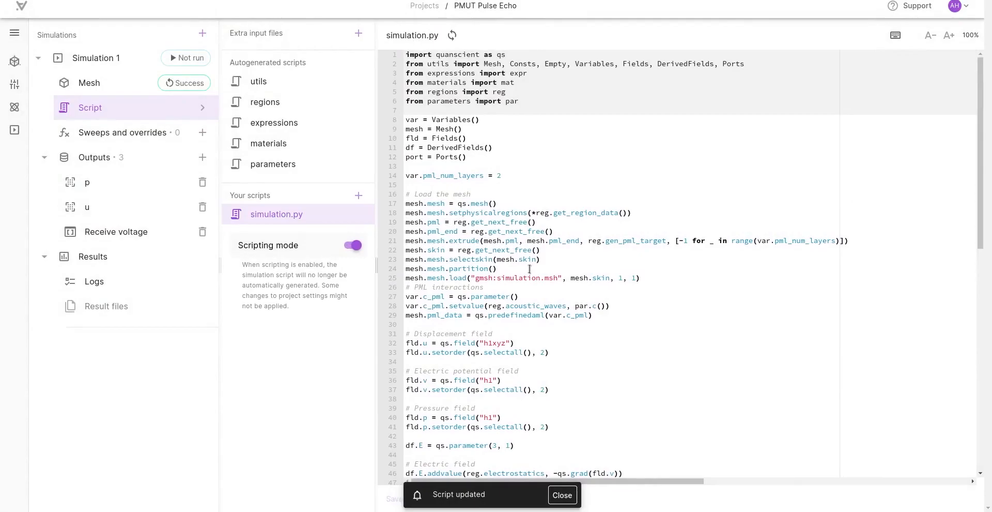
click(565, 494)
Step: Replace the Signal constraint's value in simulation.py with qs.expression([0.5e-6], [qs.pow(qs.sin(2*qs.getpi()*1e6*qs.t()), 2),0], qs.t()) and save the script
scroll(656, 290, down, 4)
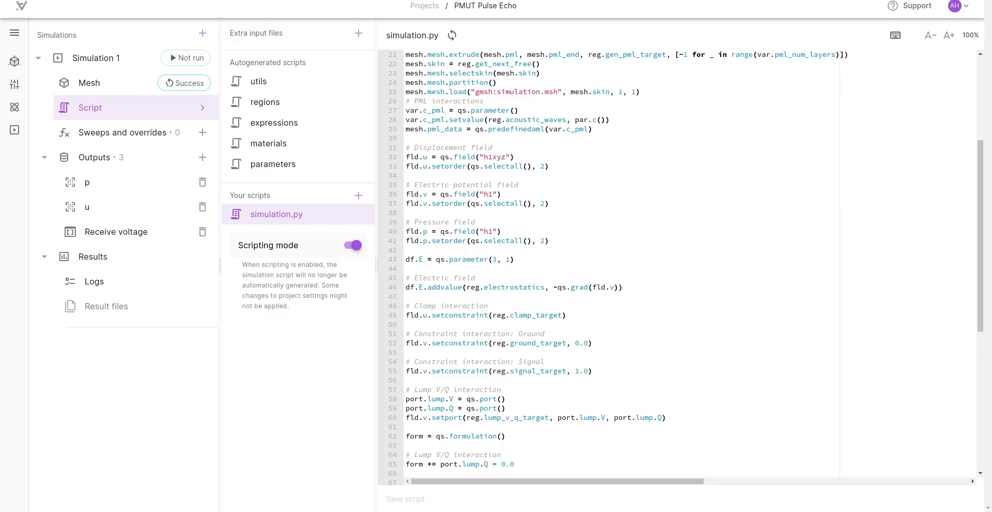
scroll(769, 286, down, 3)
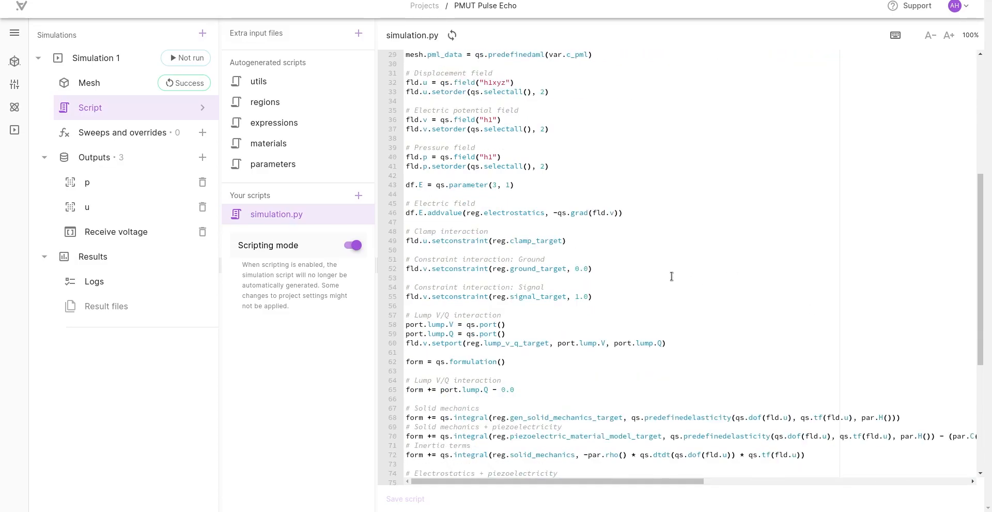
scroll(670, 279, down, 9)
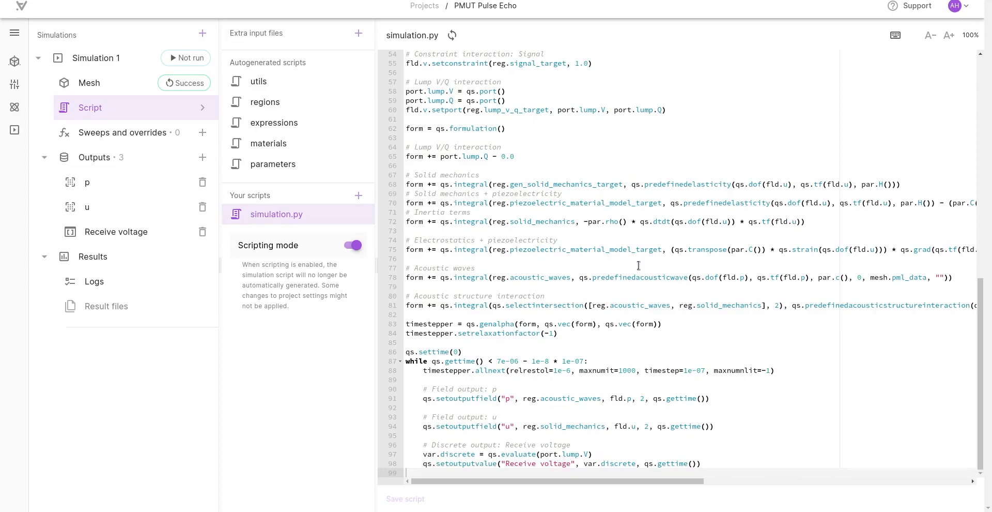
scroll(639, 266, up, 3)
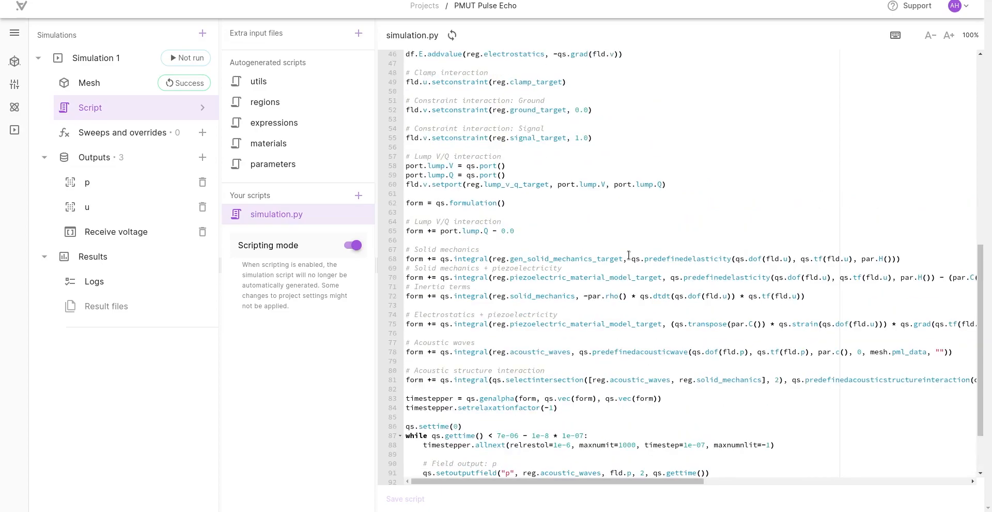
scroll(588, 231, up, 3)
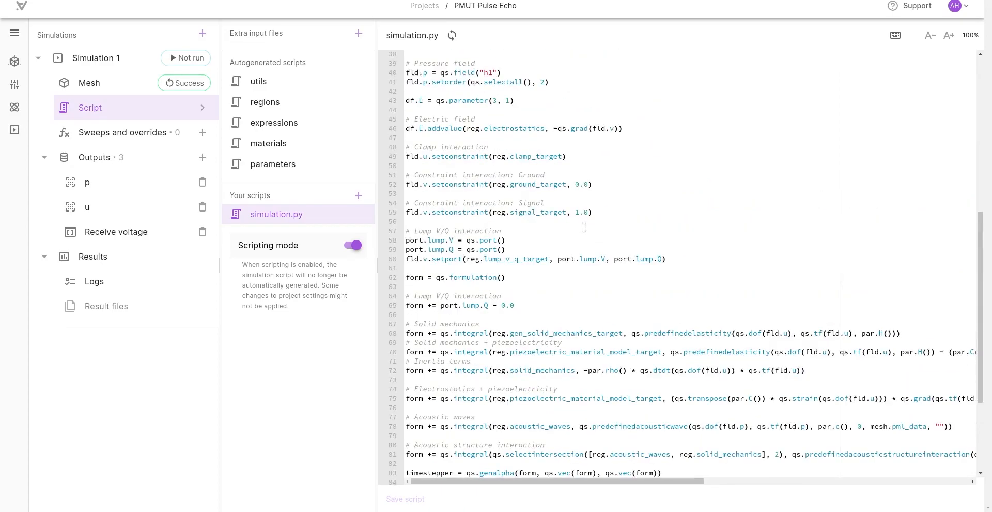
double_click(524, 202)
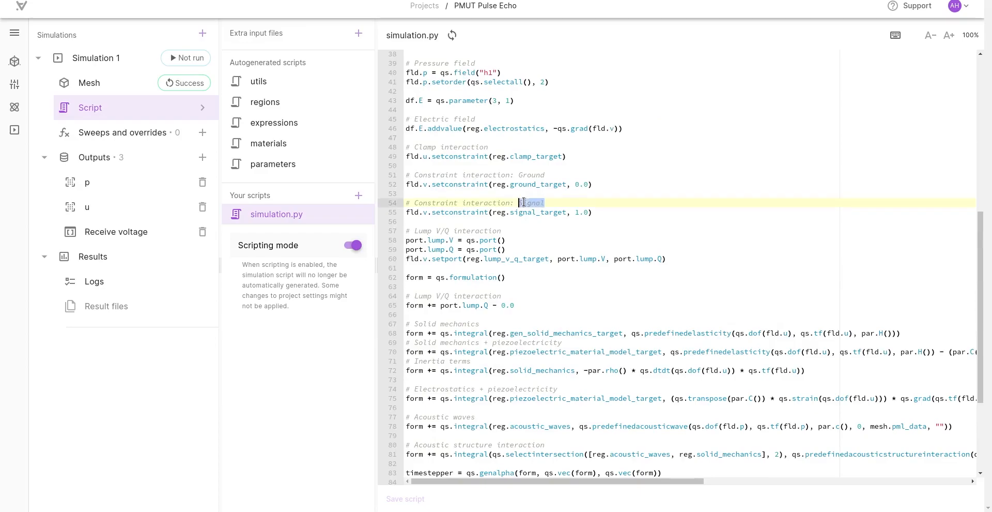
click(576, 212)
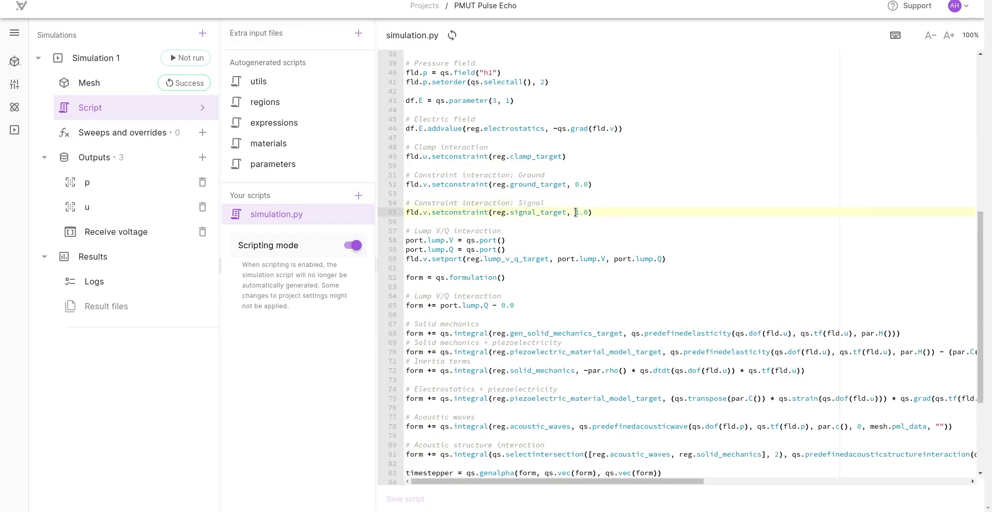
drag(576, 212, 588, 213)
text(qs.expression([0.5e-6], [qs.pow(qs.sin(2*qs.getpi()*1e6*qs.t()), 2),0], qs.t()))
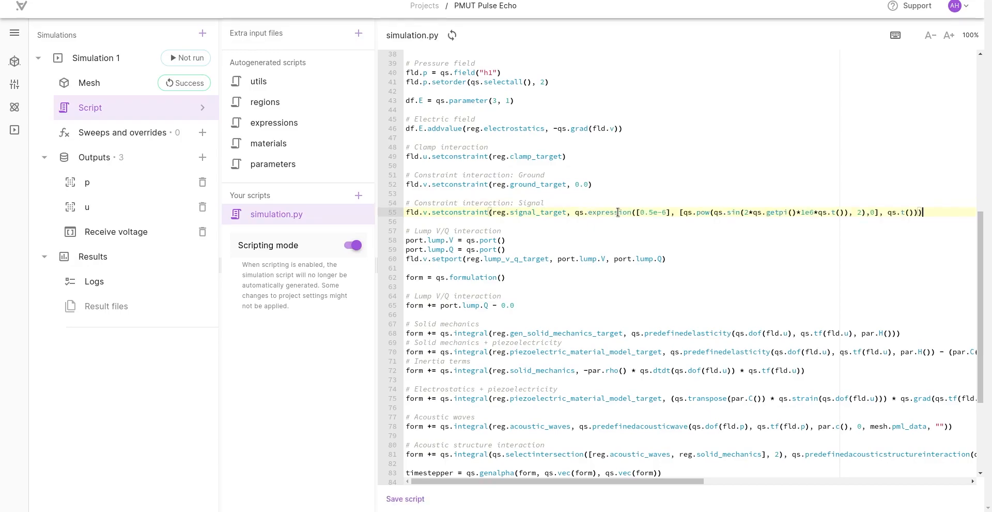
key(ctrl+s)
Step: Read the built-in documentation of the expression class used in the Signal constraint, including its conditional and array forms
click(606, 212)
mouse_move(605, 212)
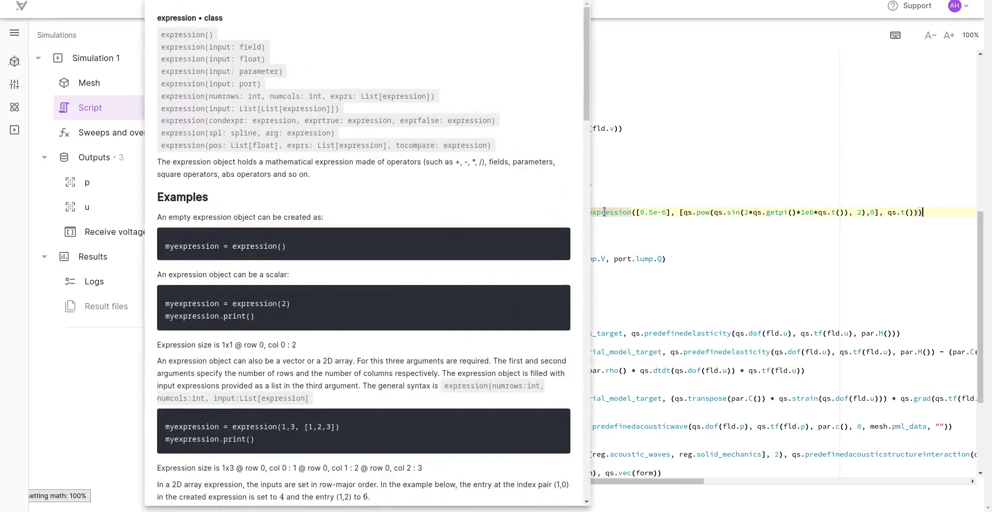
scroll(393, 221, down, 8)
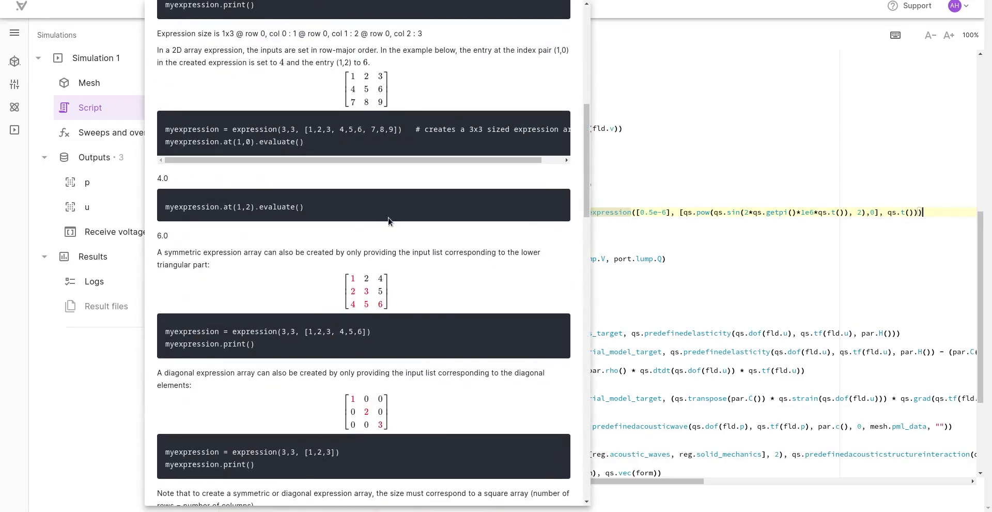
scroll(389, 221, down, 11)
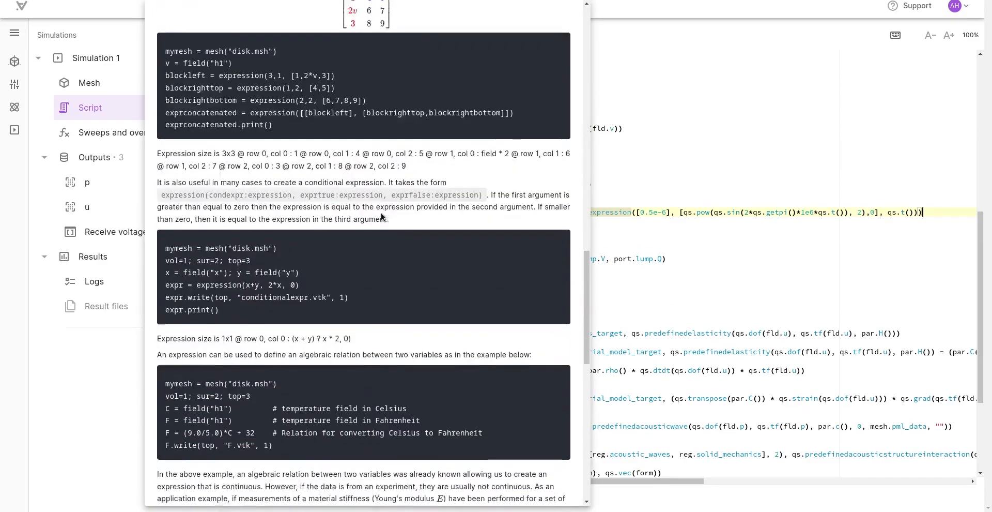
scroll(382, 216, down, 11)
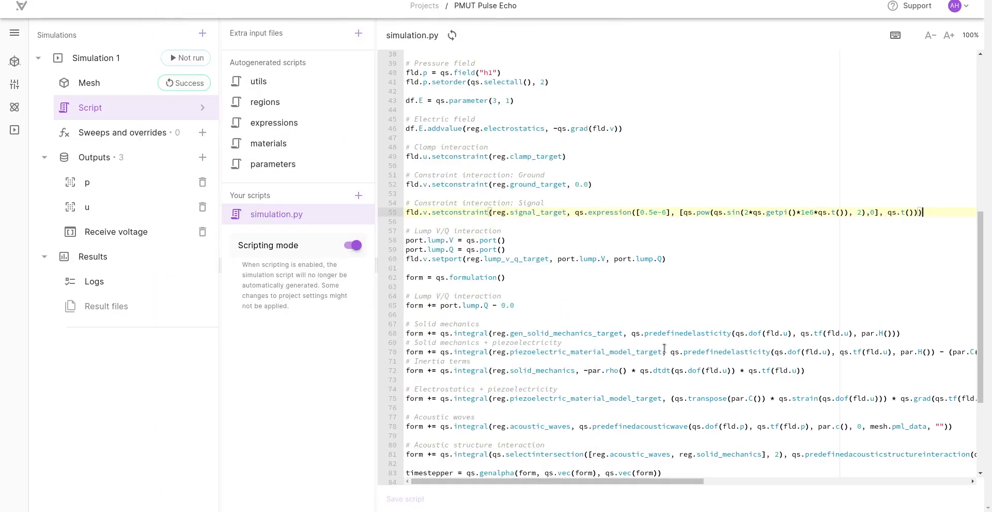
Step: Examine the Signal expression's arguments: the time limit, the squared sine pulse, the zero value and the time variable it is compared with
click(669, 240)
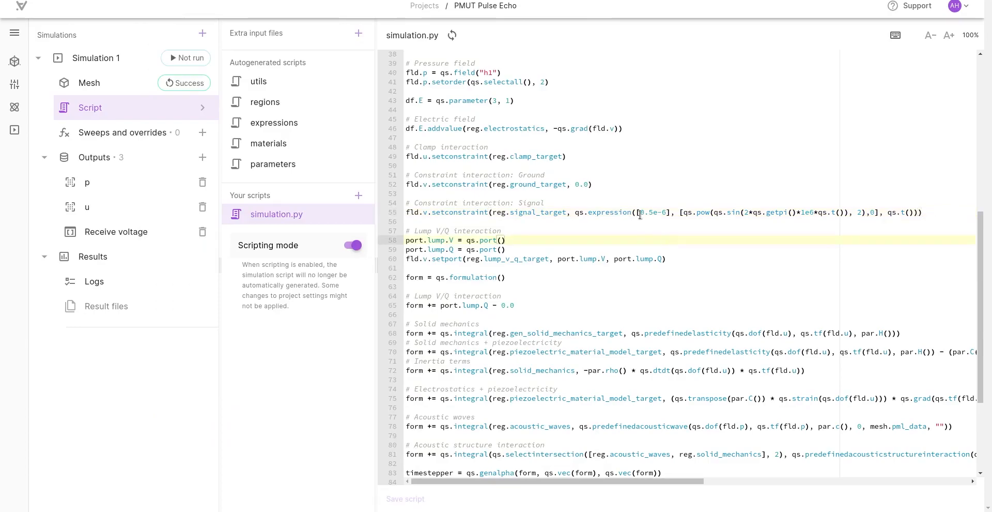
drag(640, 213, 667, 212)
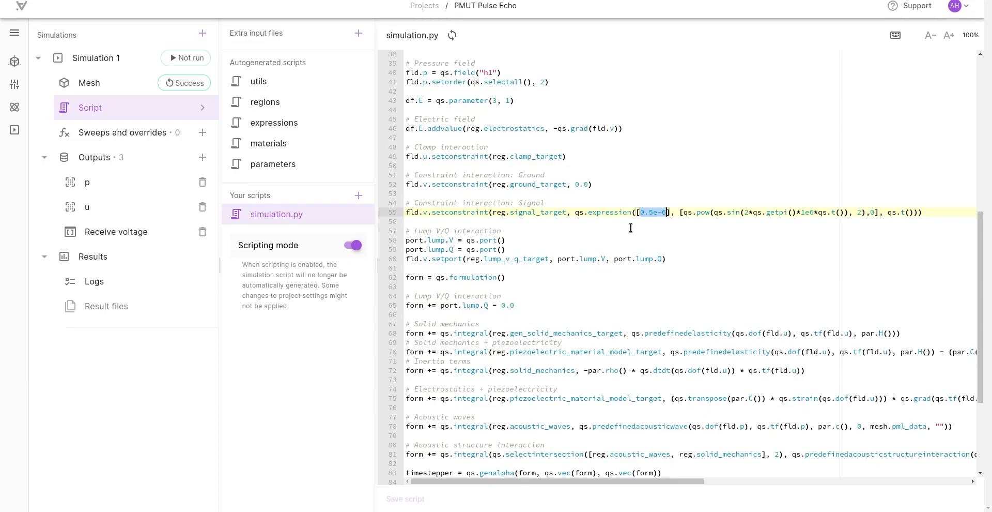
drag(683, 212, 849, 214)
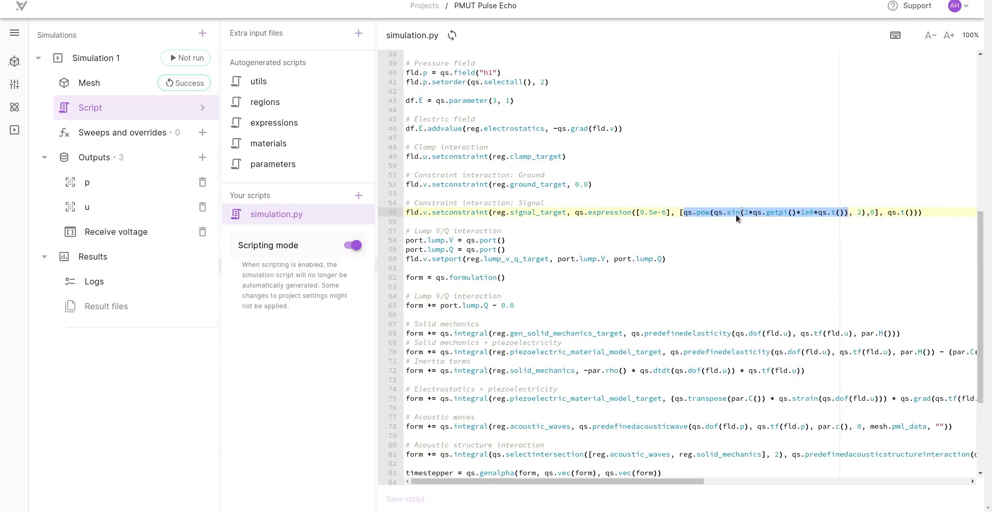
double_click(873, 212)
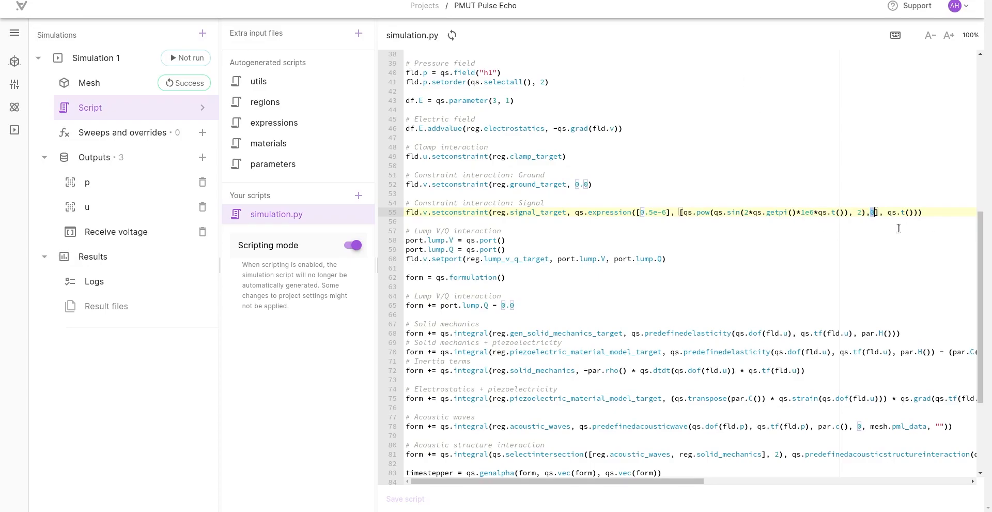
click(887, 212)
drag(888, 212, 913, 212)
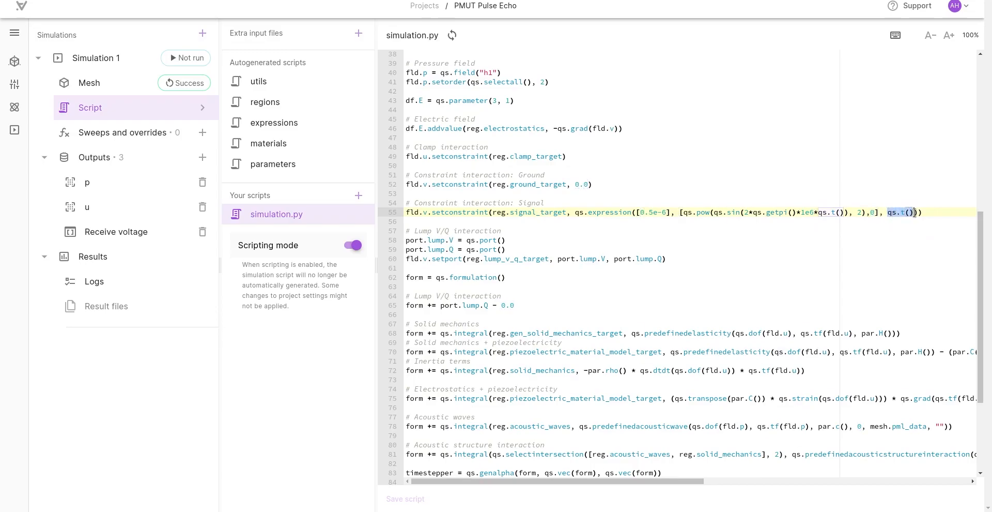
drag(641, 212, 668, 212)
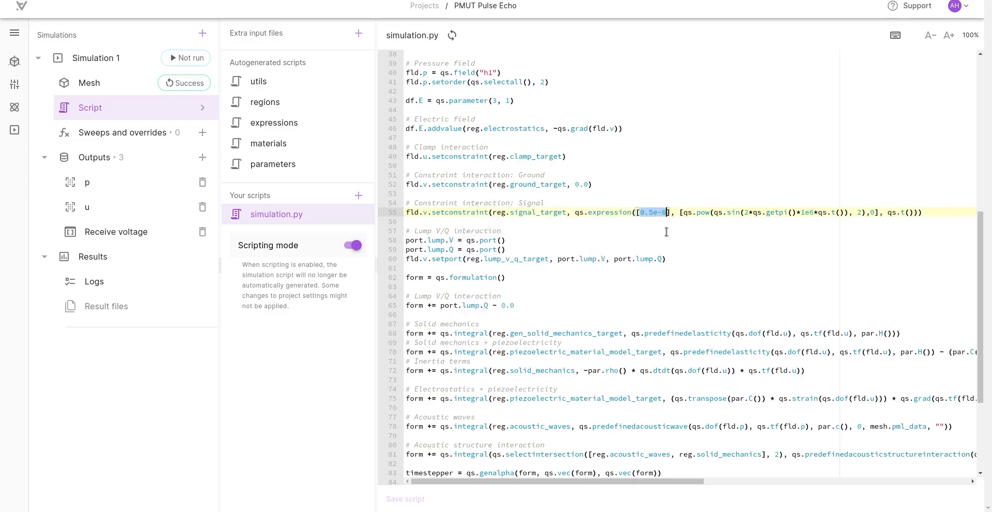
drag(888, 216, 915, 213)
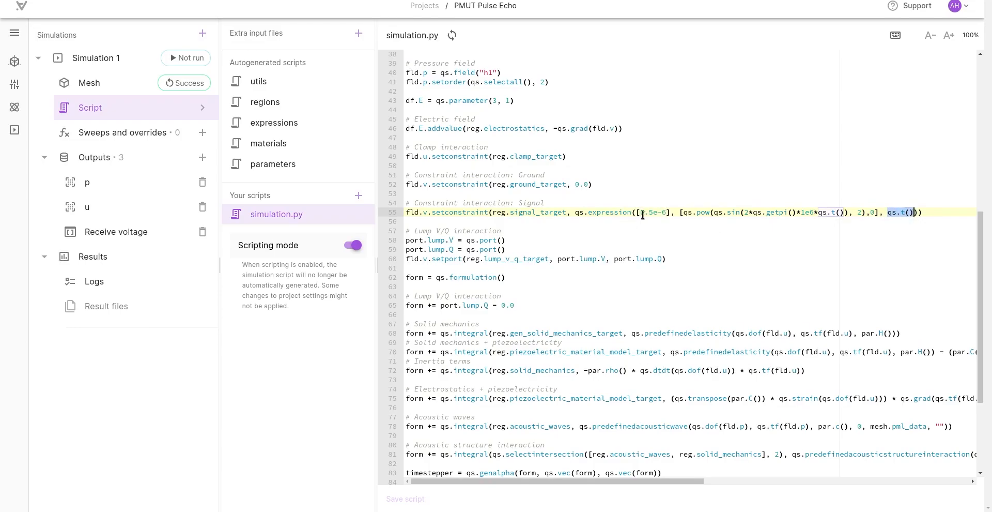
drag(641, 213, 848, 213)
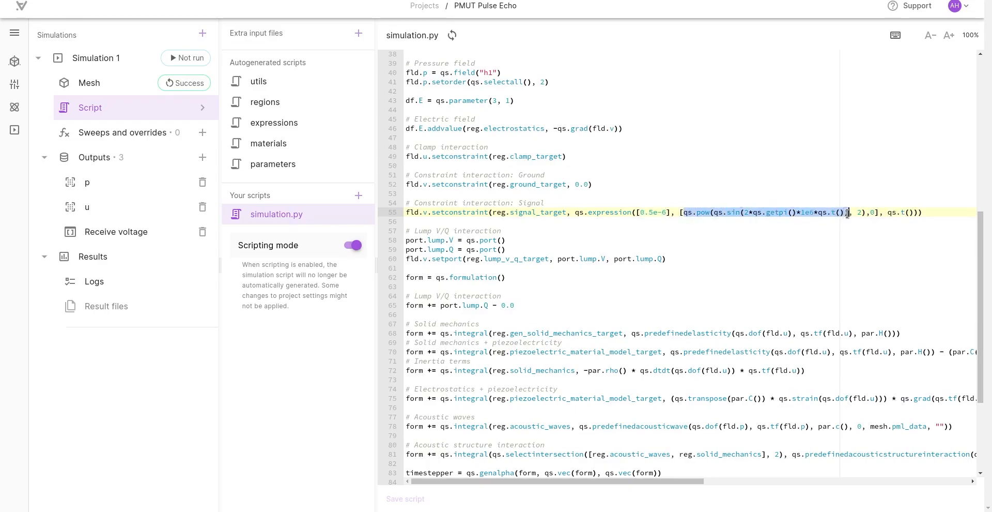
double_click(862, 212)
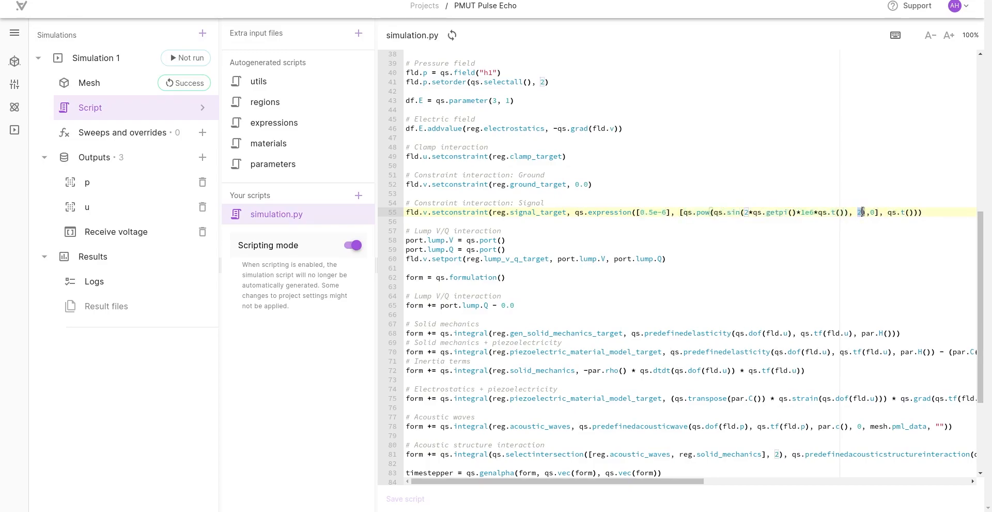
click(866, 213)
text())
double_click(871, 212)
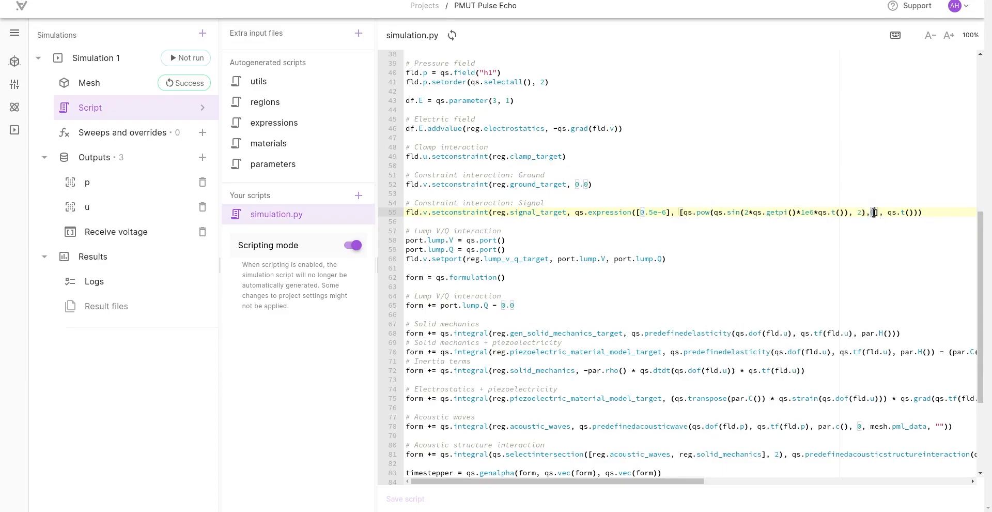
click(628, 223)
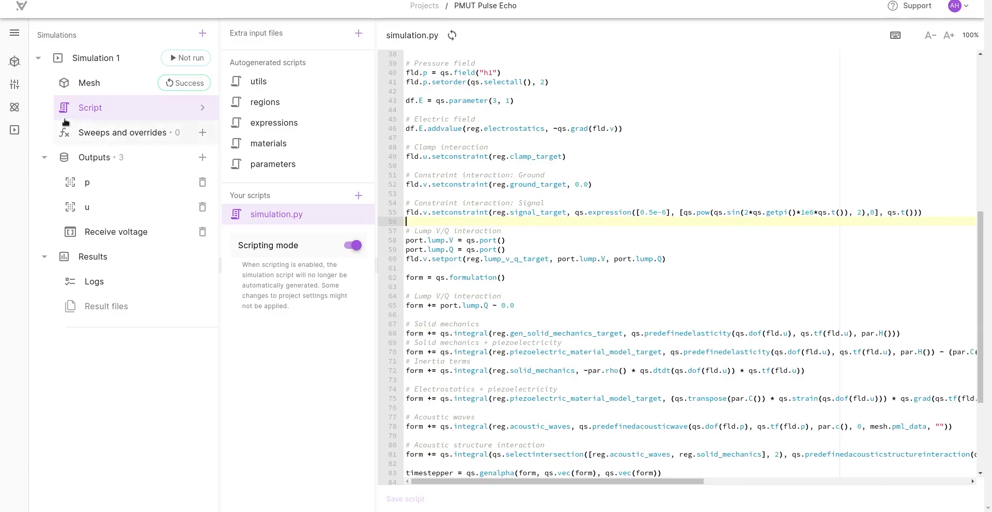
click(14, 84)
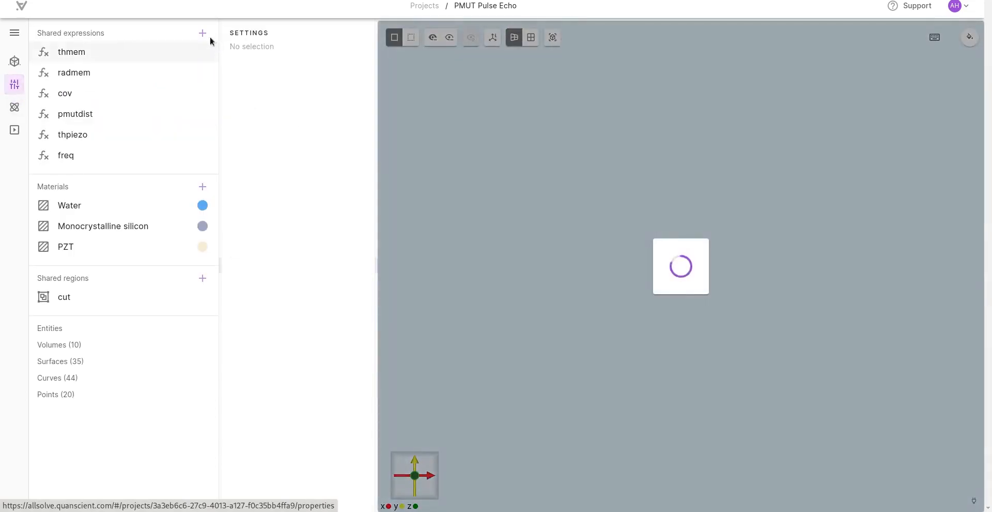
click(202, 34)
click(264, 79)
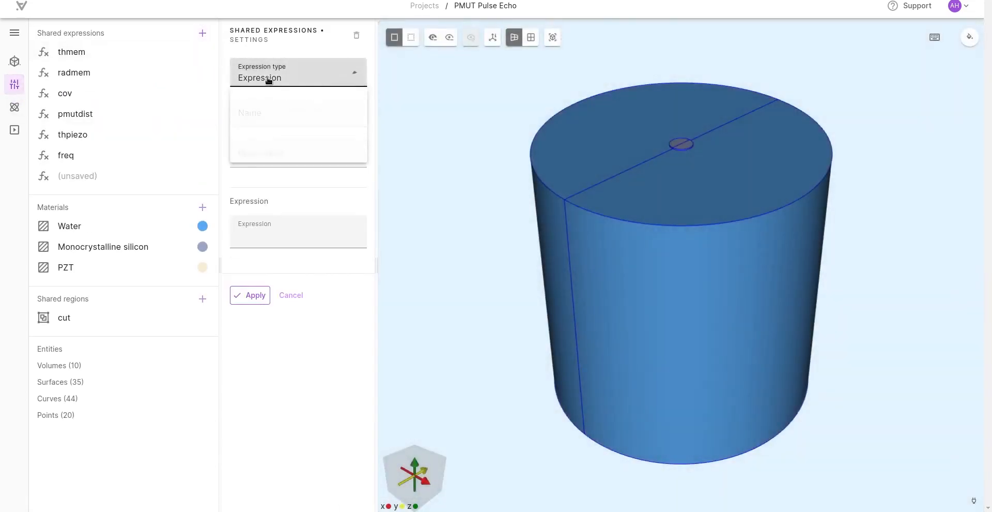
click(262, 101)
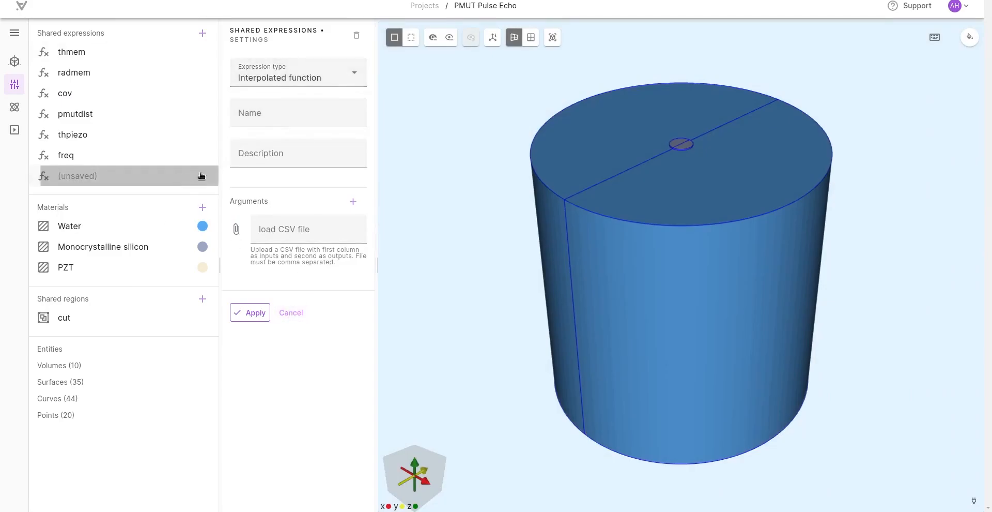
click(356, 35)
click(474, 274)
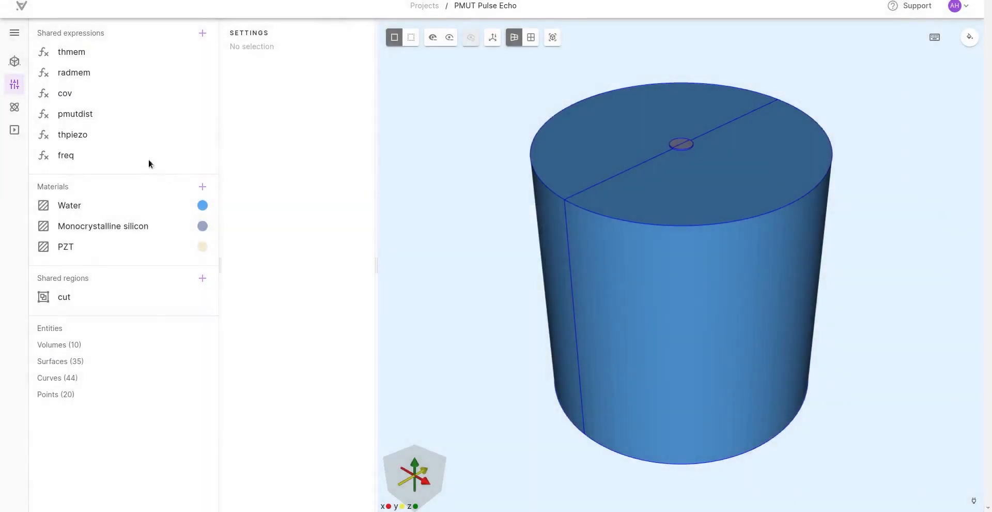
Step: In simulation.py, add the arguments 3 and [0,1,1,1] to the qs.genalpha timestepper call and save the script
click(20, 127)
click(113, 108)
scroll(706, 288, down, 4)
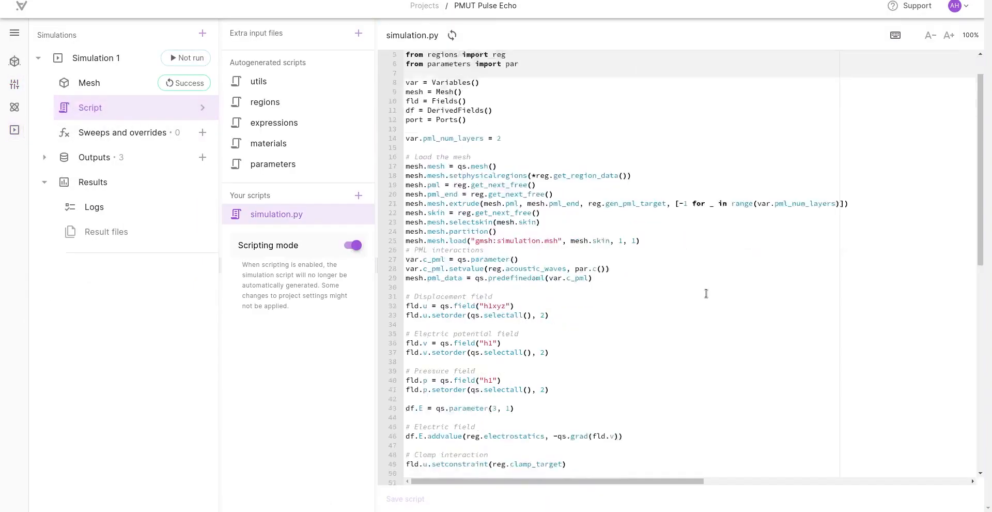
scroll(707, 287, down, 3)
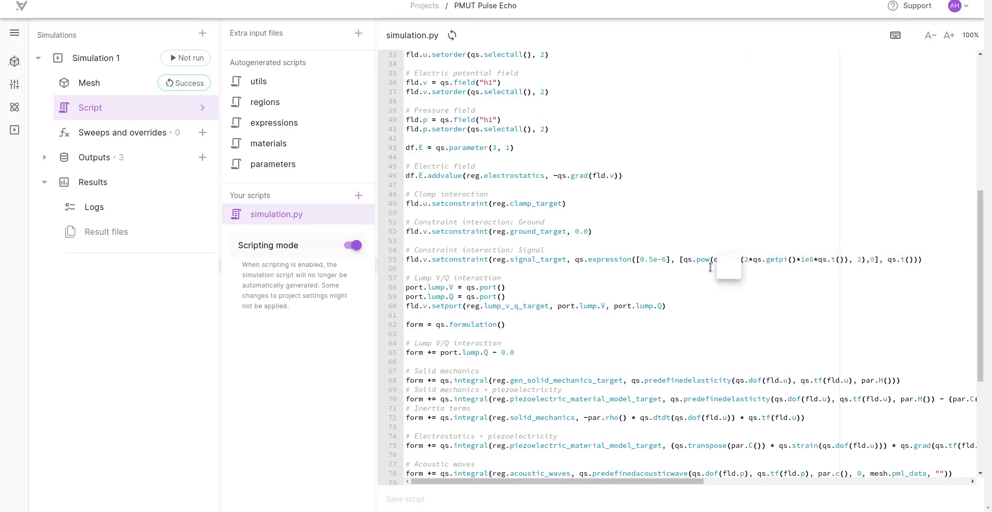
scroll(707, 286, down, 4)
scroll(692, 280, down, 2)
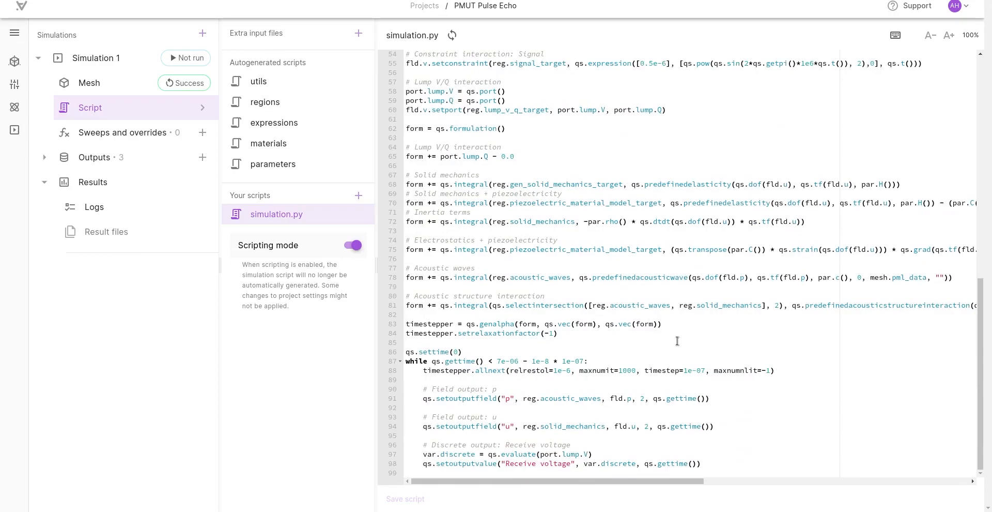
click(669, 323)
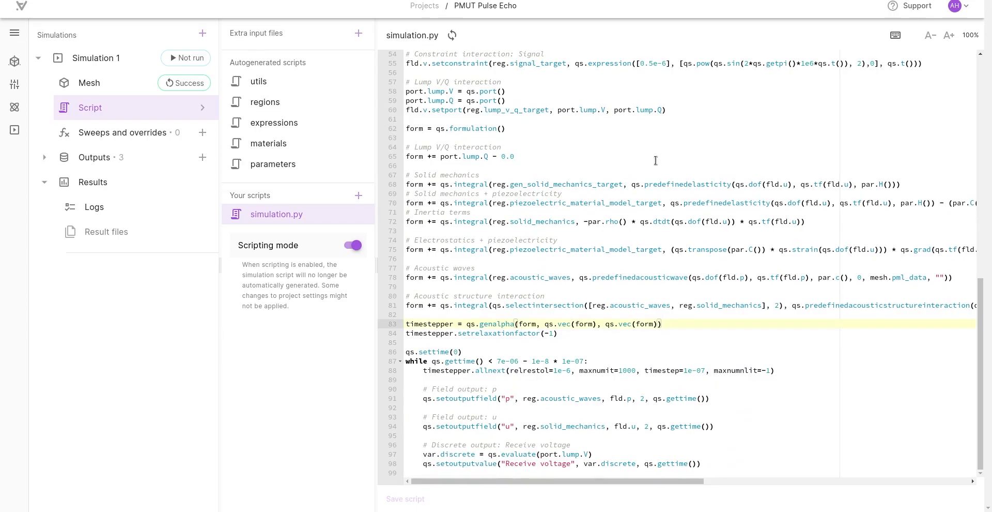
key(Left)
text(, 3, [])
mouse_move(497, 323)
text(0,1,1,1)
click(741, 322)
click(403, 500)
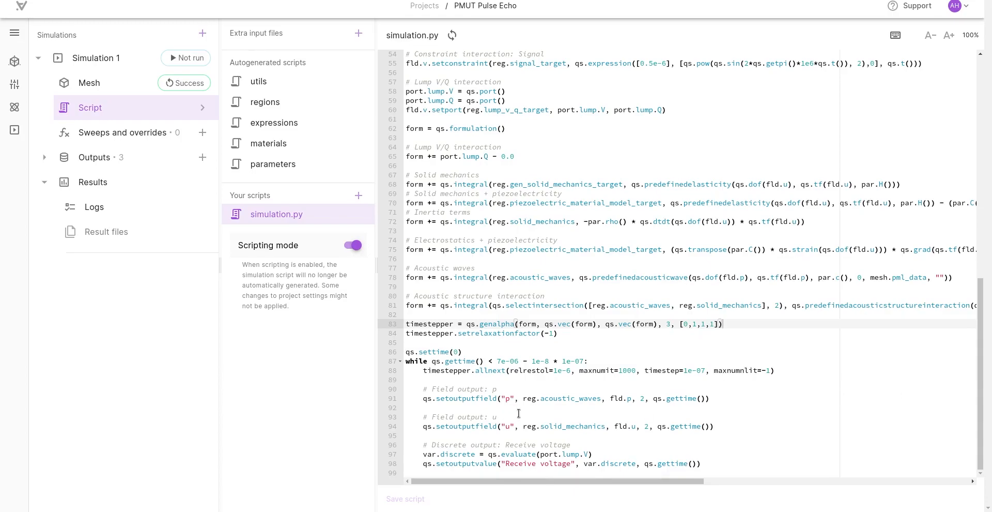
Step: Change the region of the p field output in simulation.py to reg.cut and save the script
mouse_move(525, 401)
mouse_move(557, 398)
double_click(562, 398)
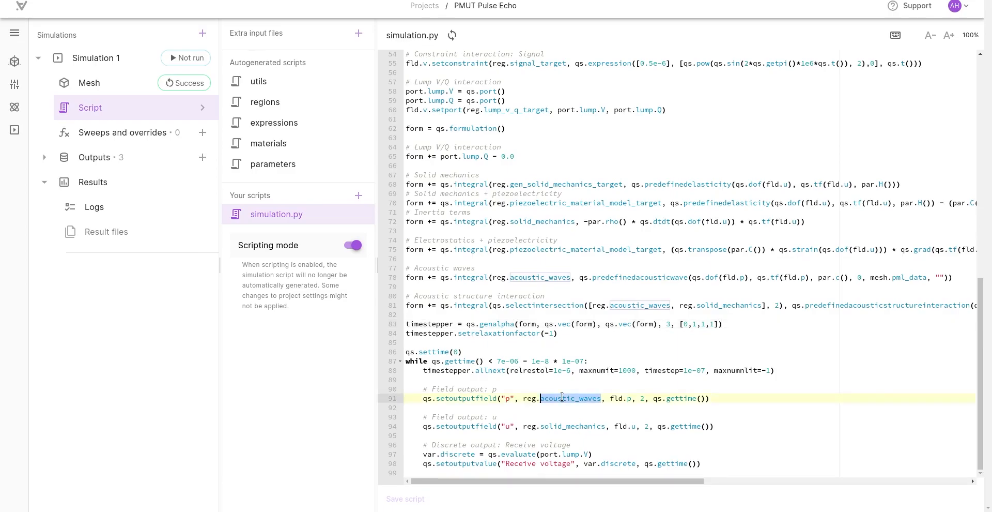
text(cu)
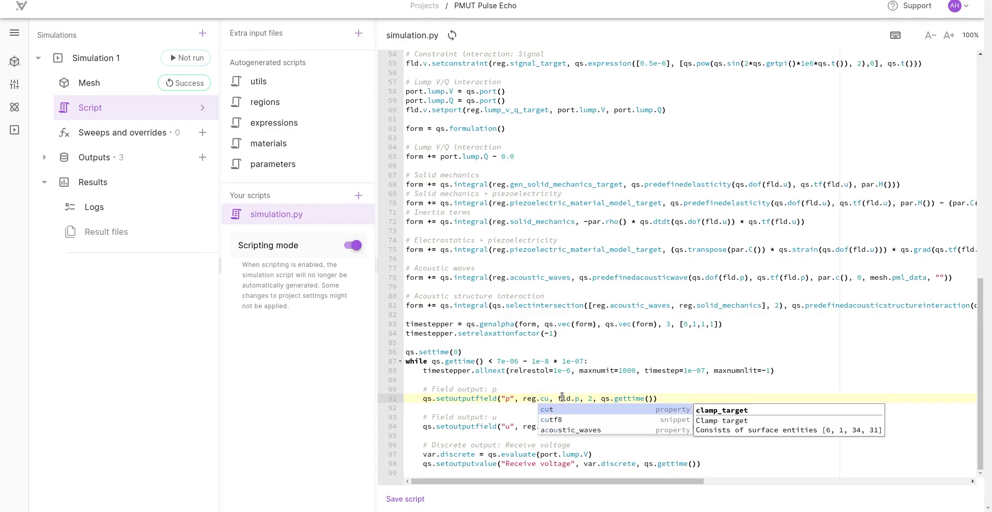
click(558, 409)
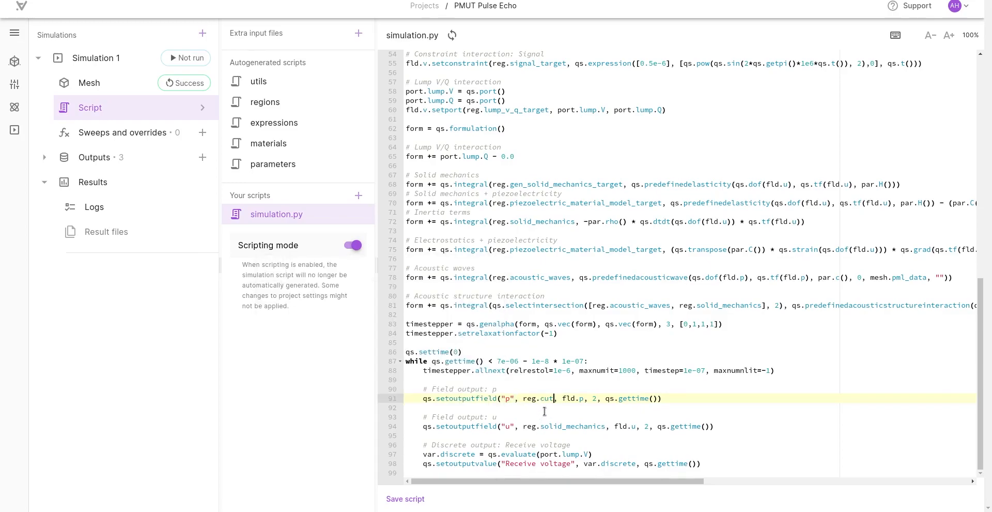
click(402, 500)
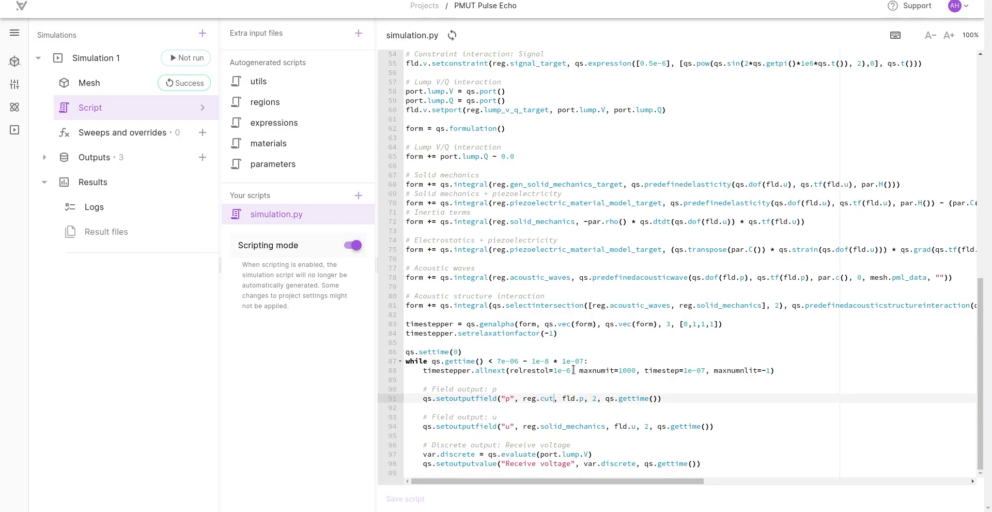
double_click(497, 370)
drag(500, 381, 718, 461)
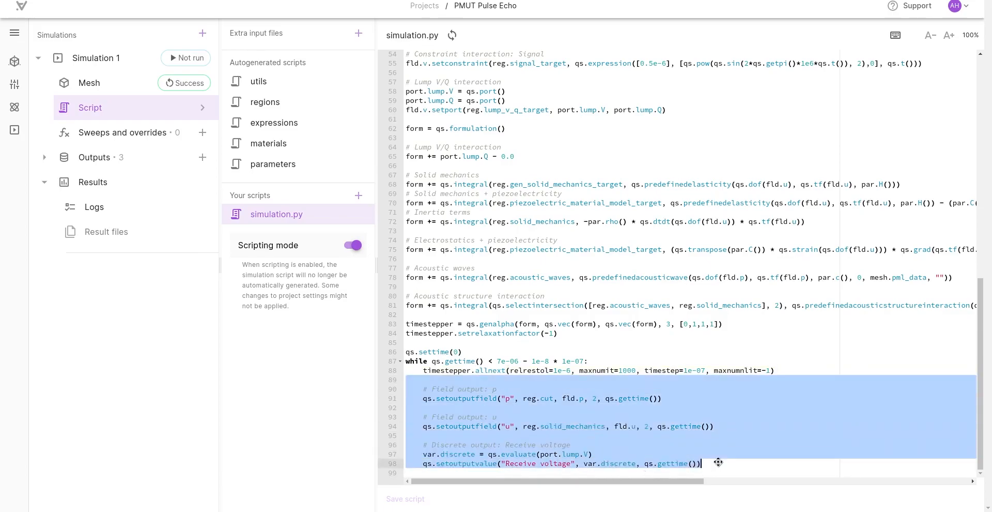
click(718, 461)
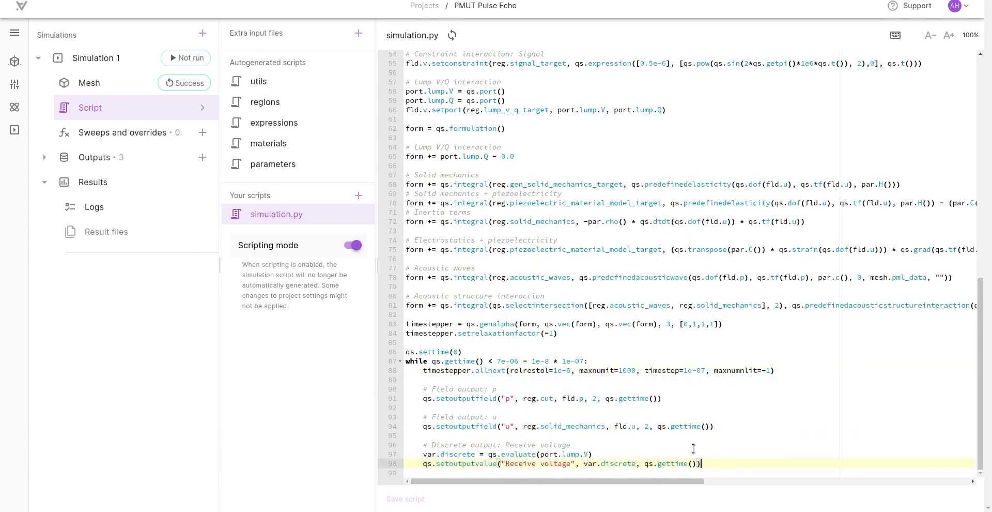
Step: Change the region of the u field output in simulation.py to reg.ground_target and save the script
double_click(562, 426)
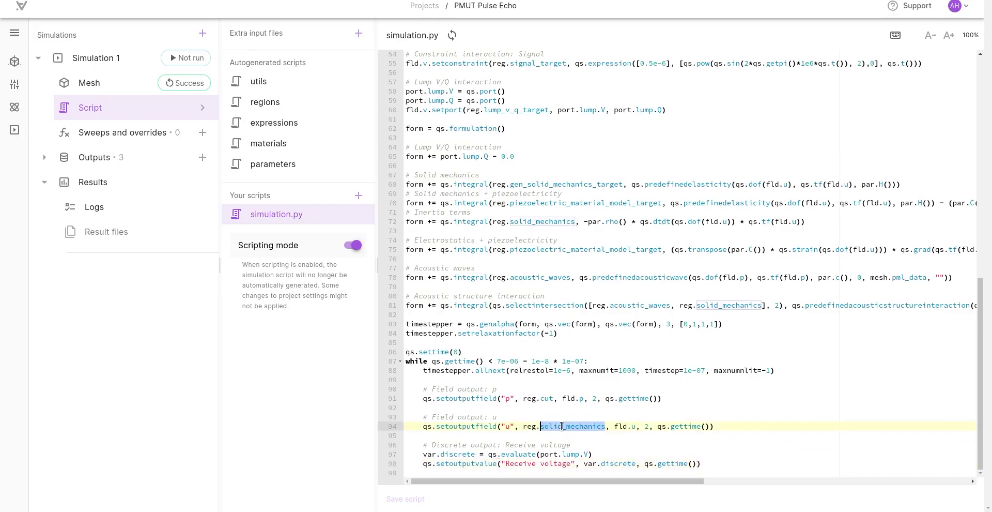
text(grou)
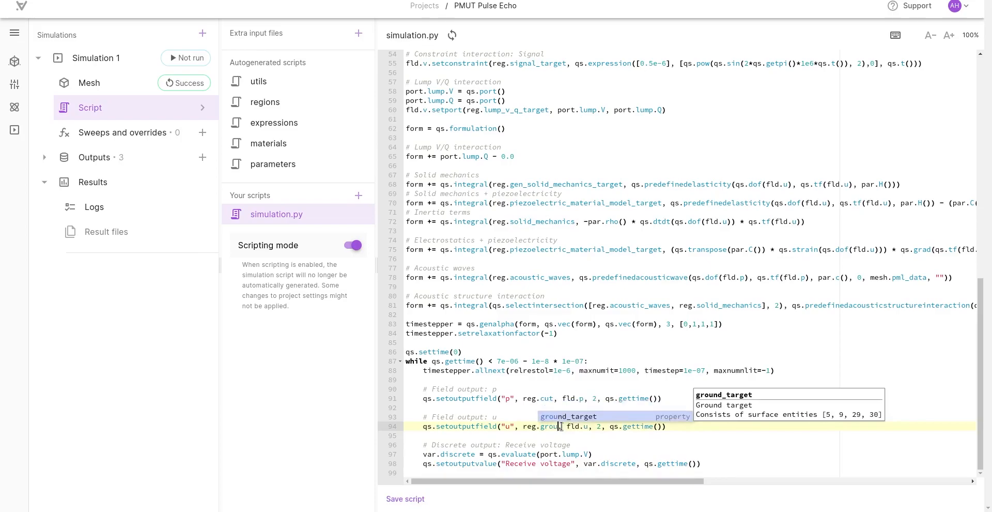
key(Return)
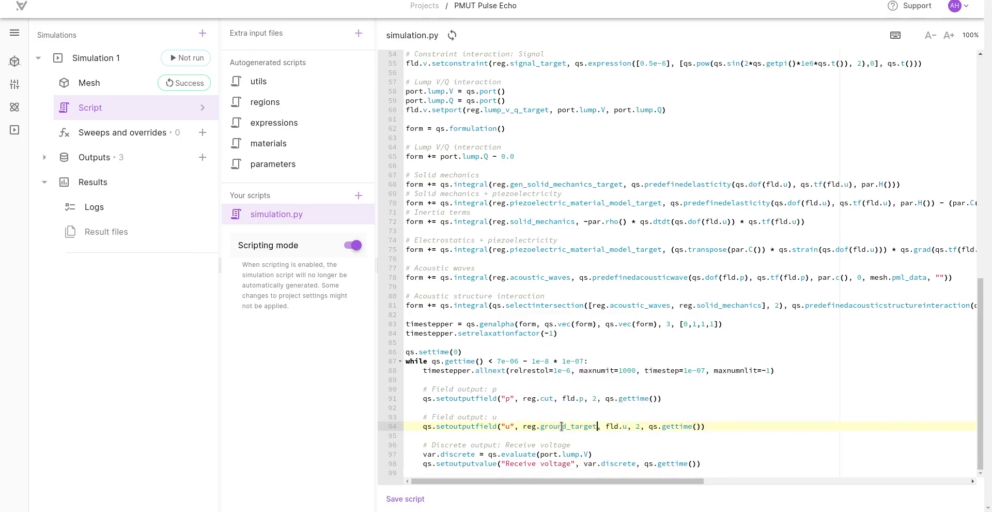
click(409, 498)
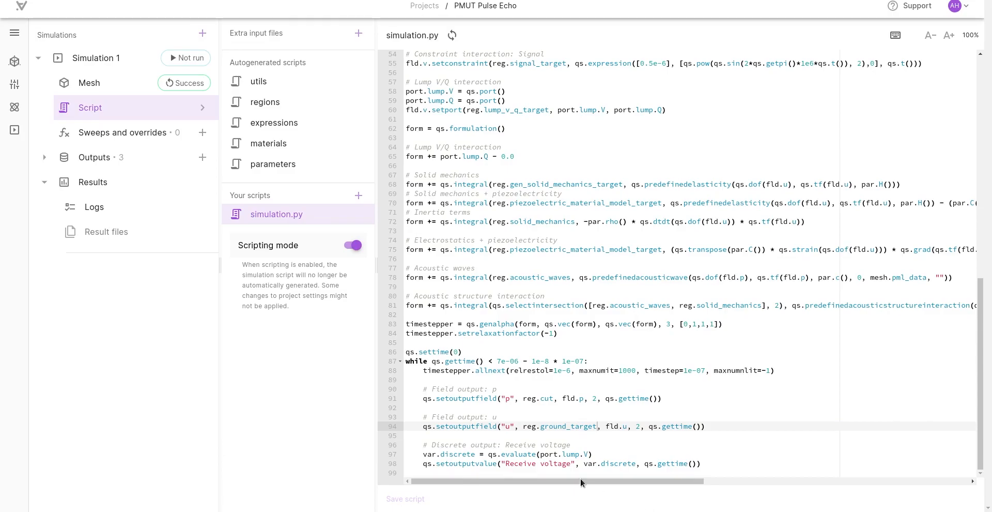
Step: Add print(str(var.discrete)) after the Receive voltage output inside the time loop and save the script
click(746, 465)
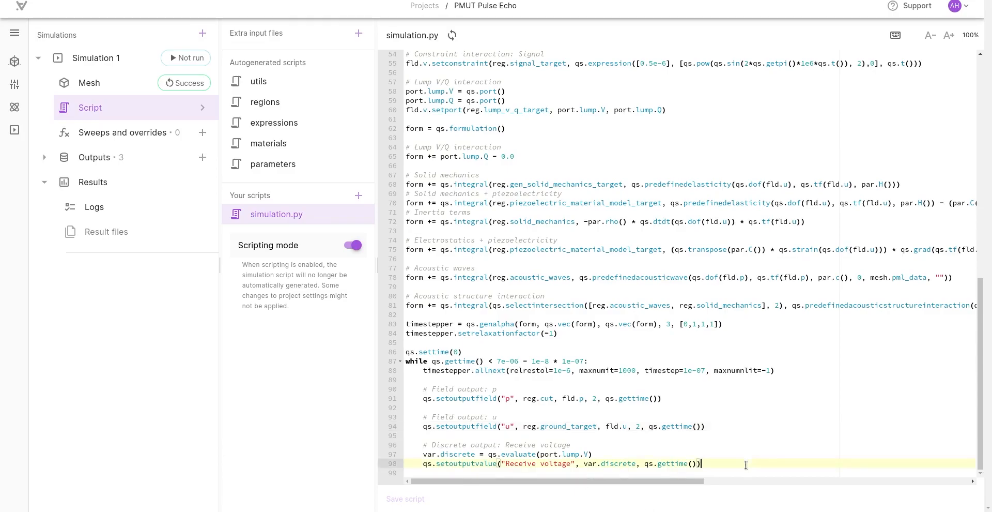
key(Return)
key(Return)
text(print(str(var.discrete)))
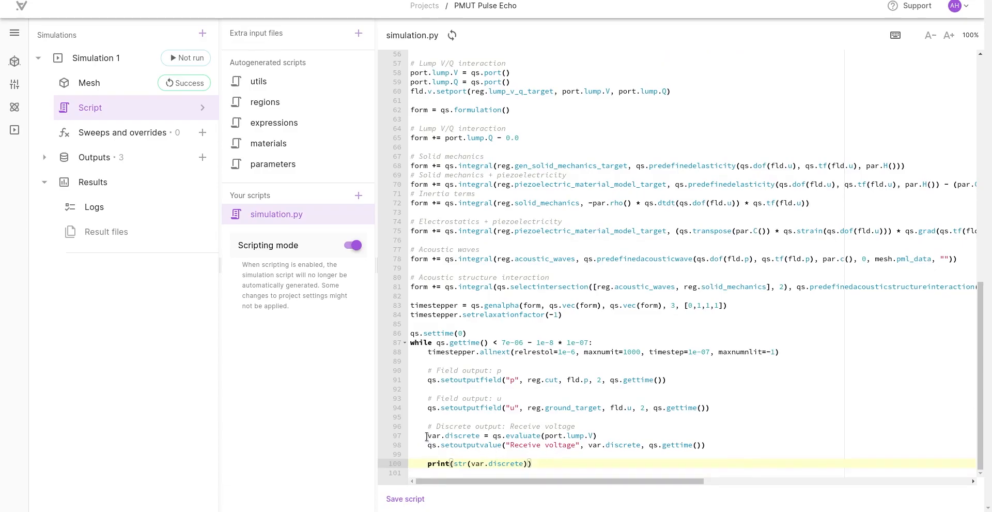
click(464, 455)
key(ctrl+s)
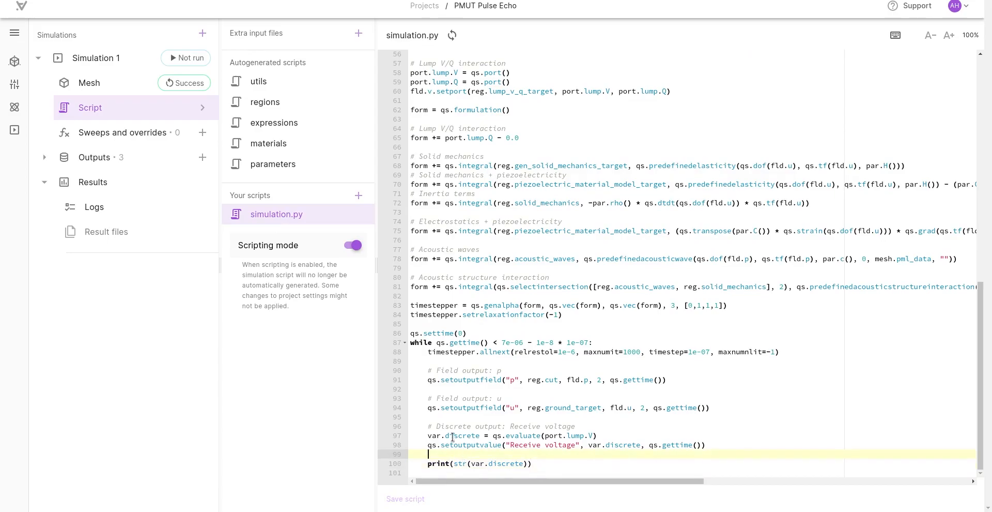
Step: Compare the Receive voltage output's variable and name in the script with the outputs defined for Simulation 1
drag(428, 436, 479, 436)
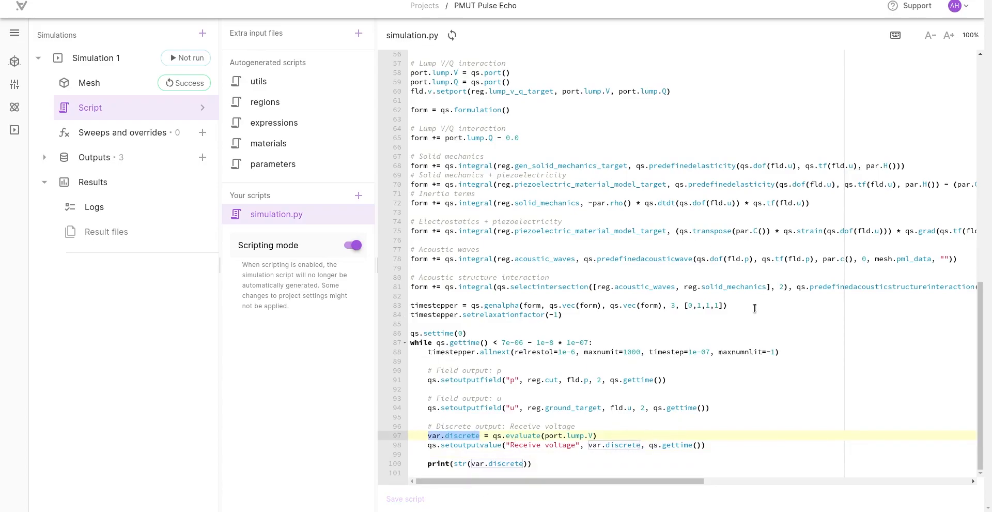
click(574, 454)
click(44, 157)
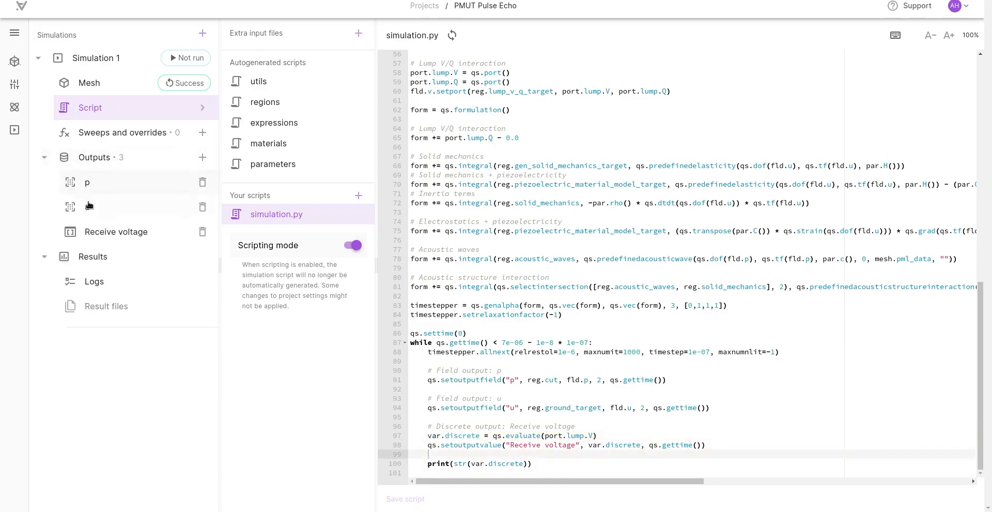
click(44, 157)
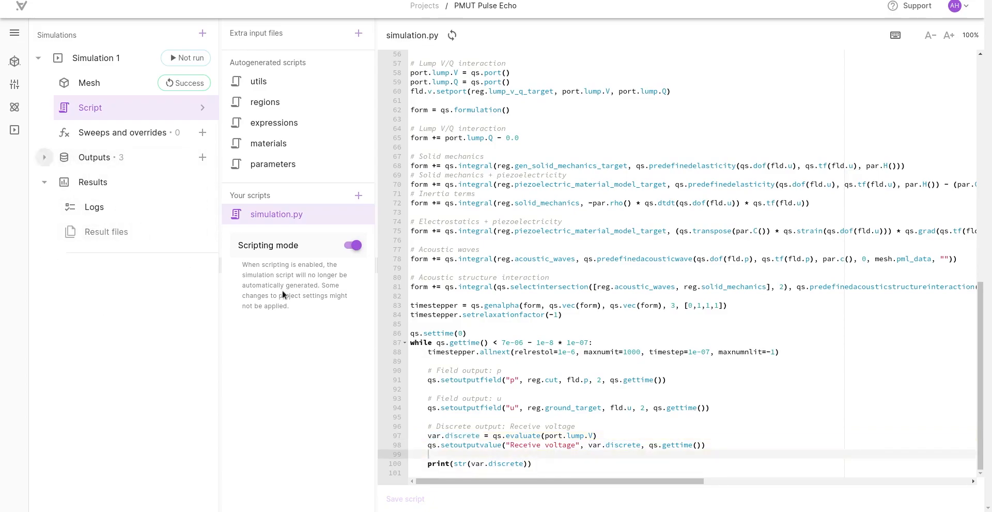
click(519, 445)
drag(519, 445, 575, 446)
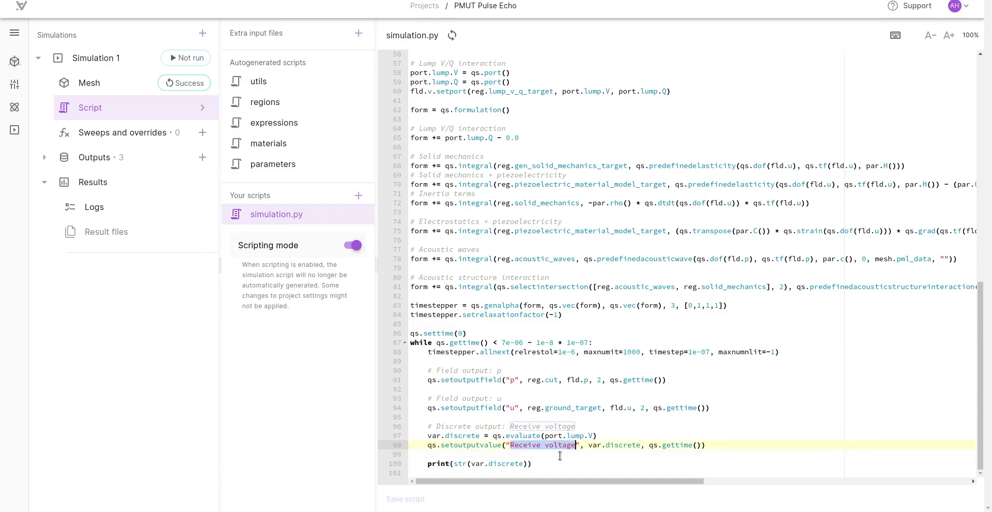
click(560, 455)
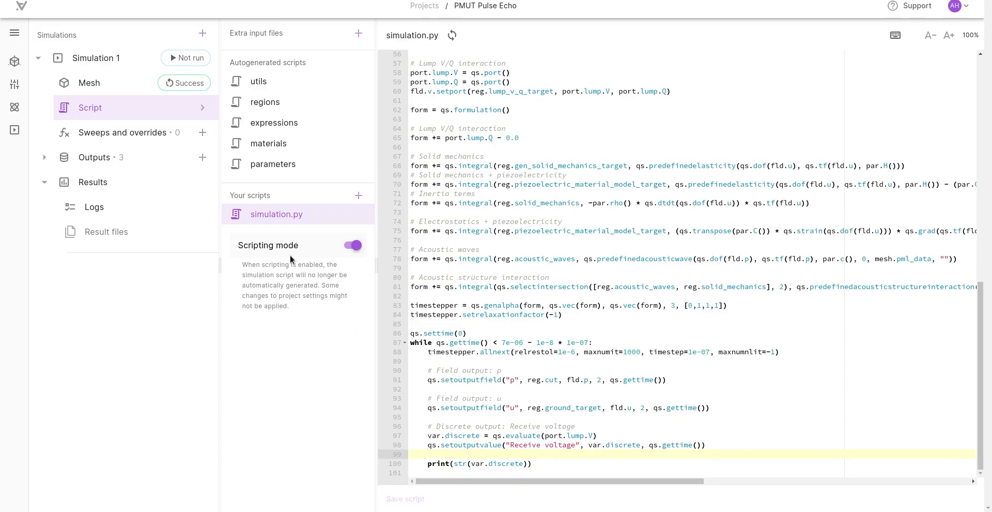
Step: Set Simulation 1's concurrency to a node count of 1 with node type 4 CPU, 64 GB and apply the settings
click(104, 61)
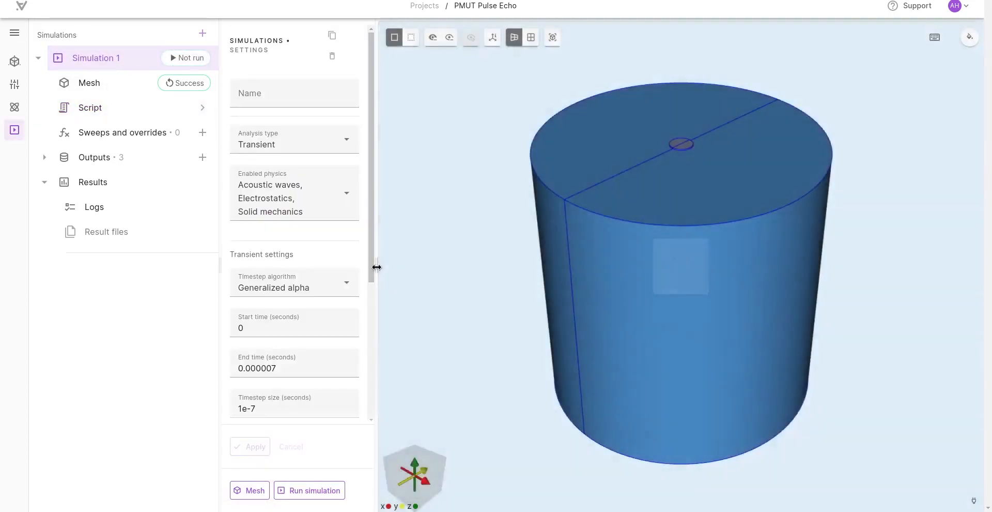
drag(377, 267, 405, 265)
scroll(338, 255, down, 4)
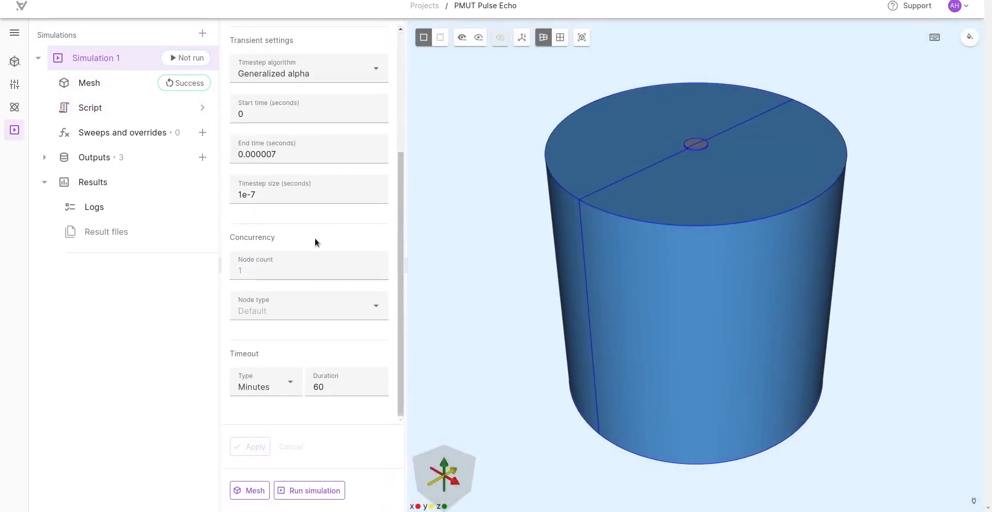
click(268, 272)
text(100)
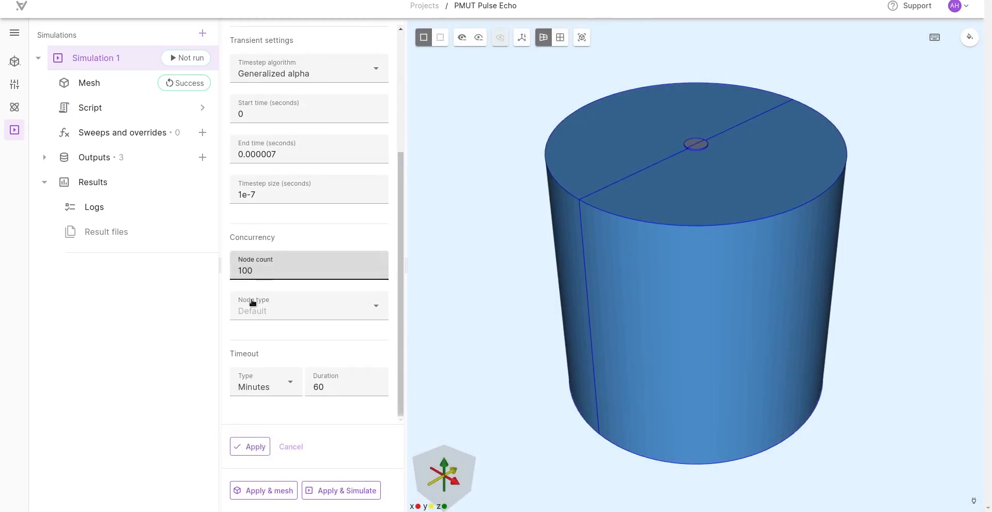
click(250, 312)
click(260, 359)
double_click(263, 272)
text(4)
click(260, 309)
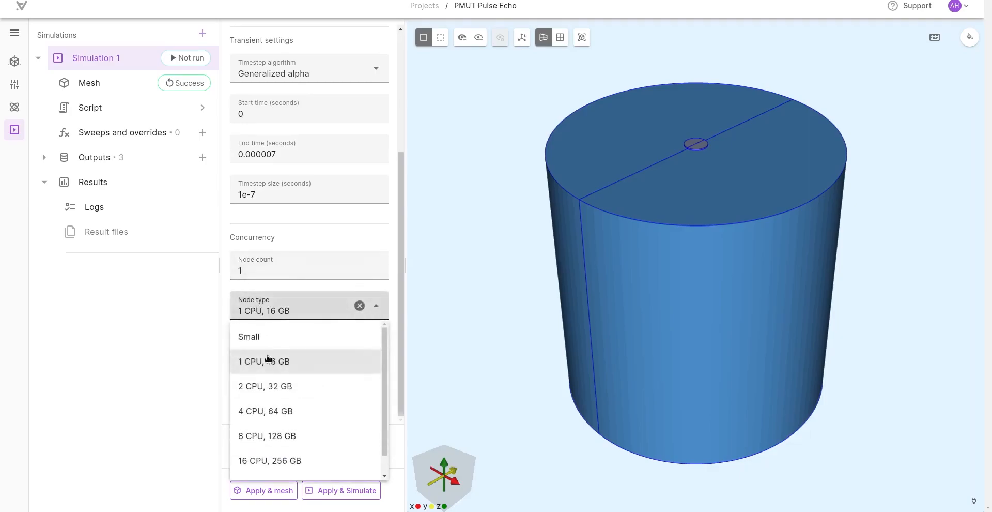
click(259, 410)
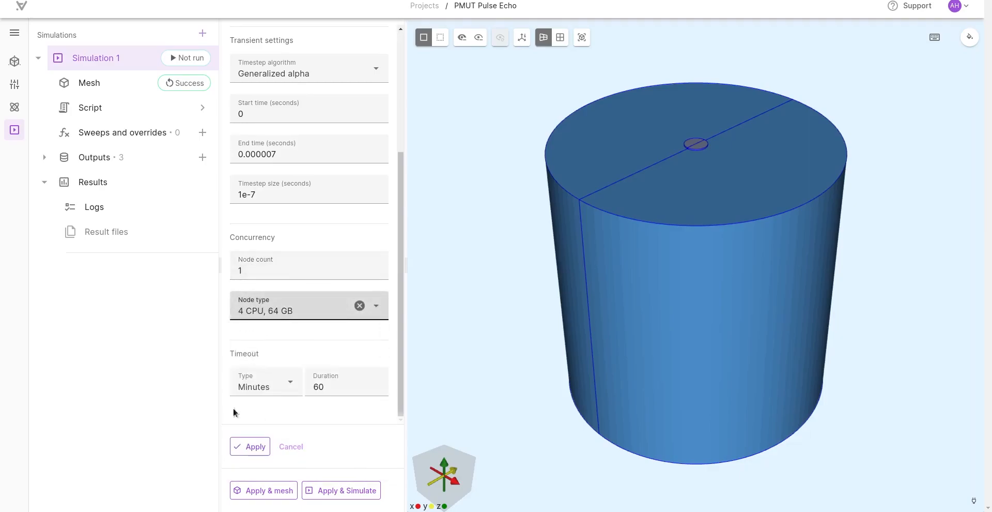
click(245, 446)
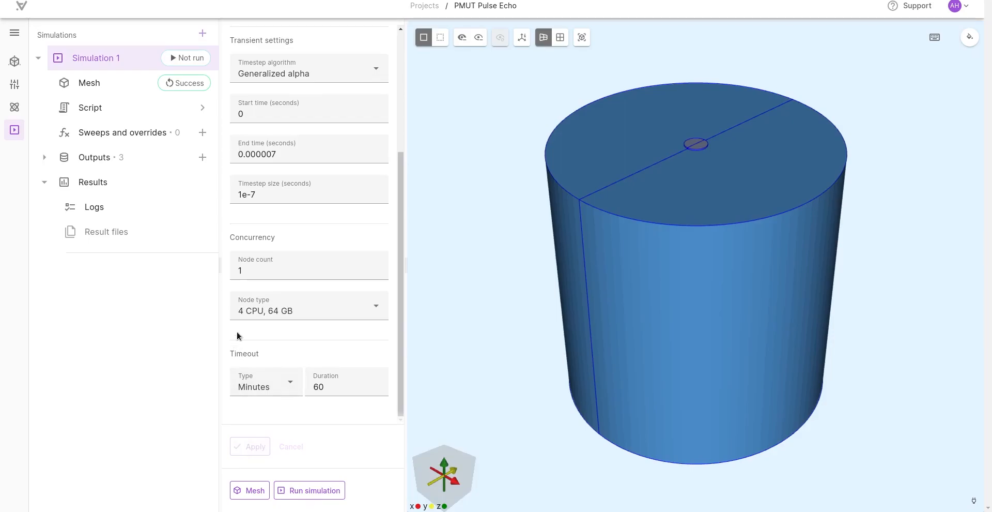
Step: Run Simulation 1 and check its main and mesh logs
click(308, 490)
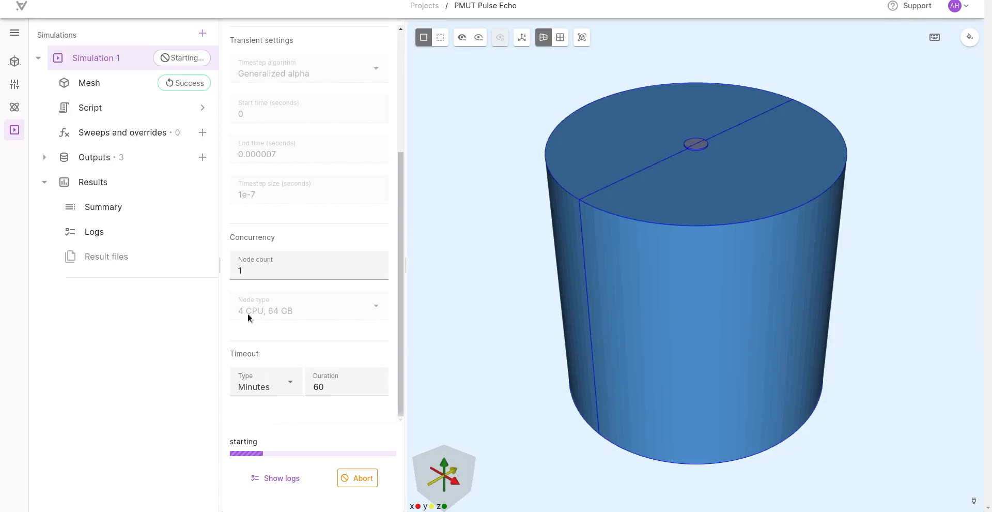
click(279, 477)
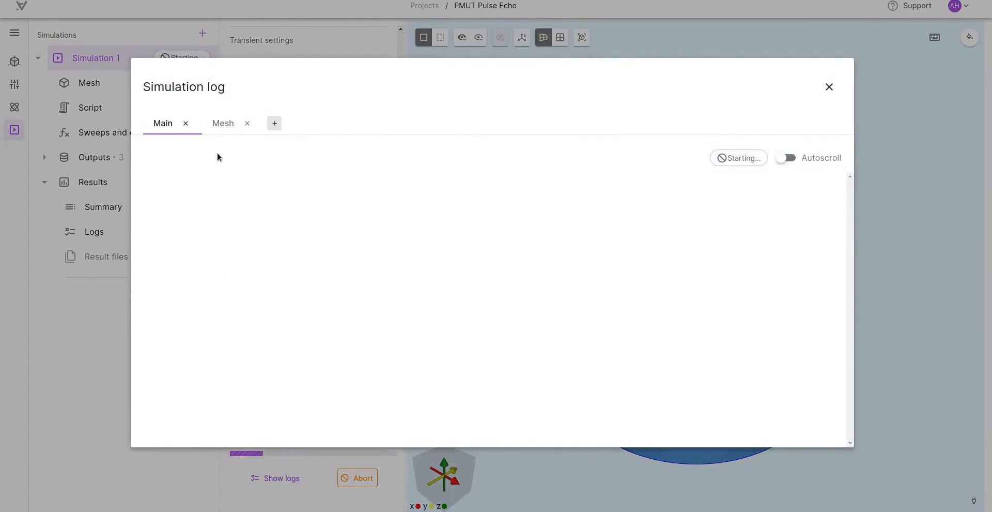
click(223, 124)
click(162, 124)
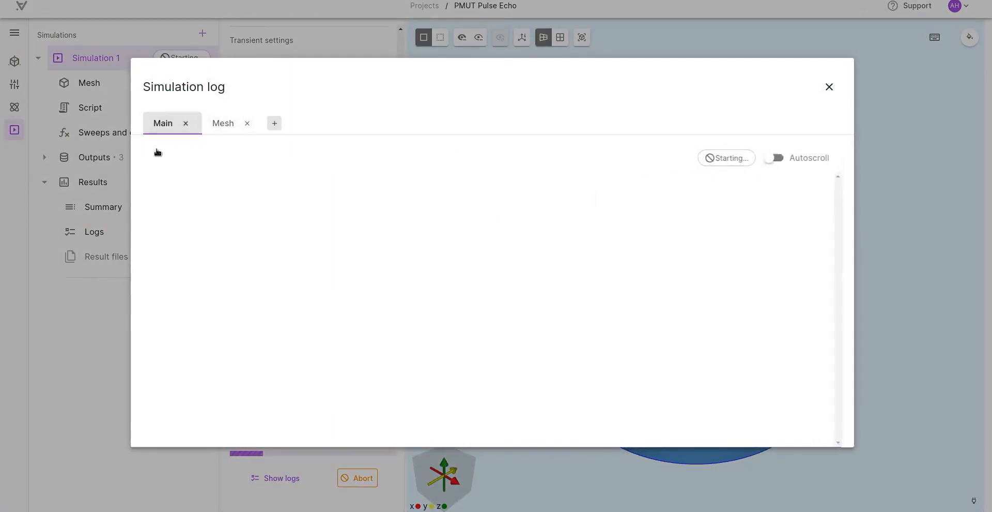
click(84, 310)
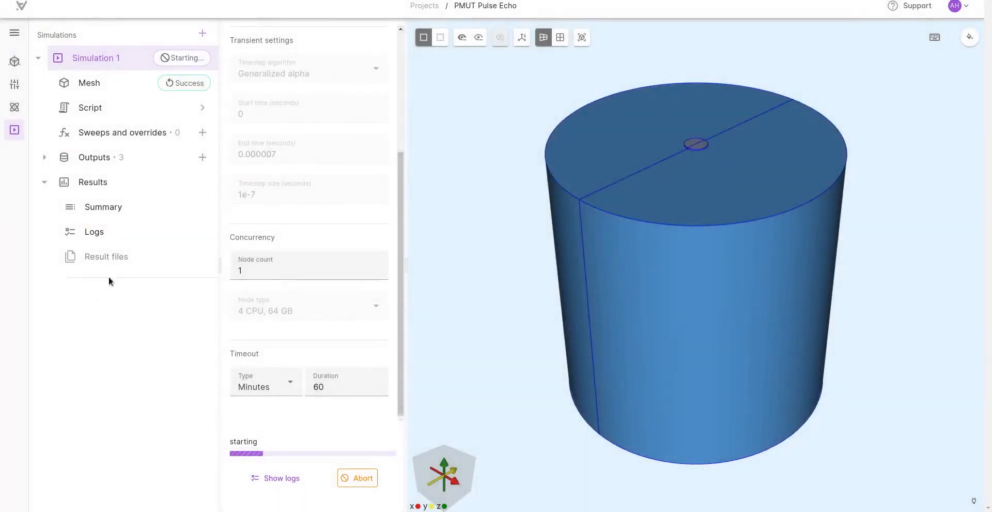
Step: Review the parameters available for sweeps and overrides and the logs available for Simulation 1
click(202, 133)
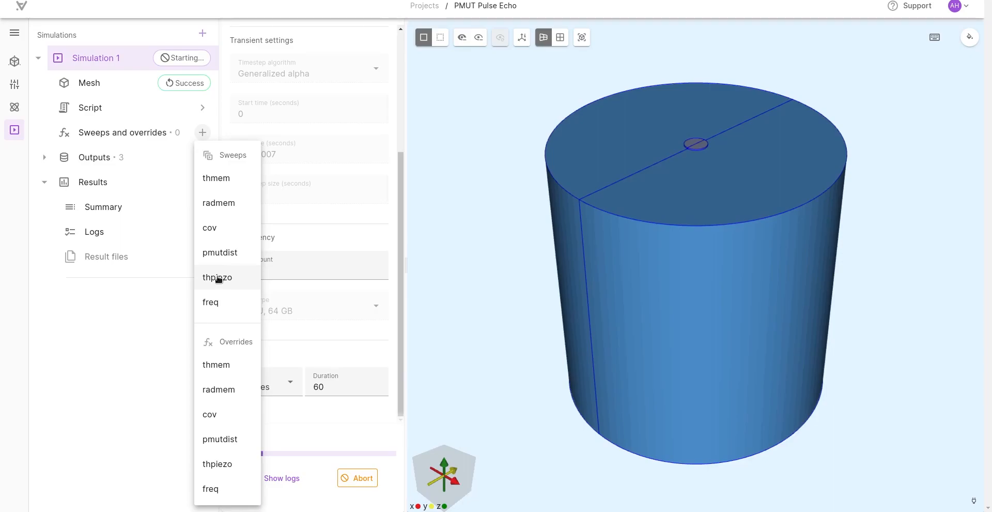
click(135, 329)
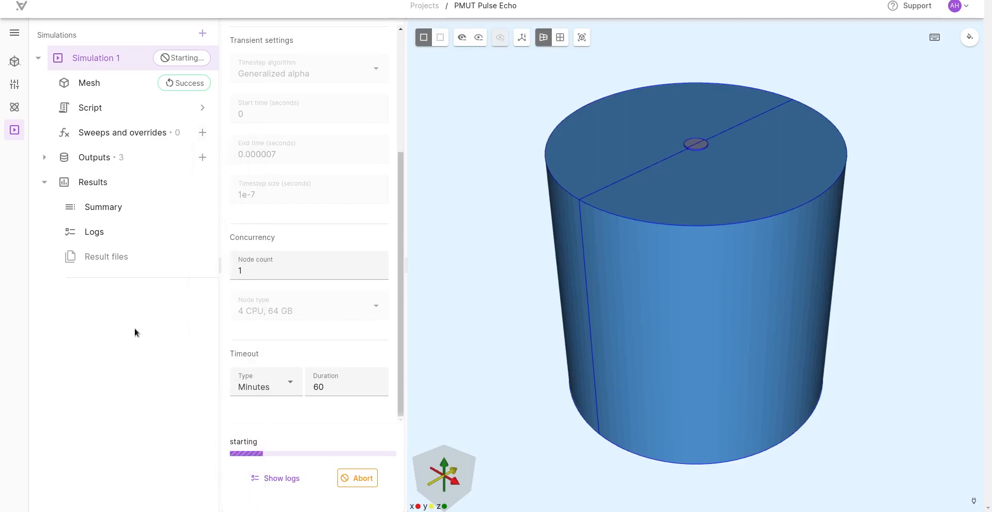
click(268, 476)
click(213, 123)
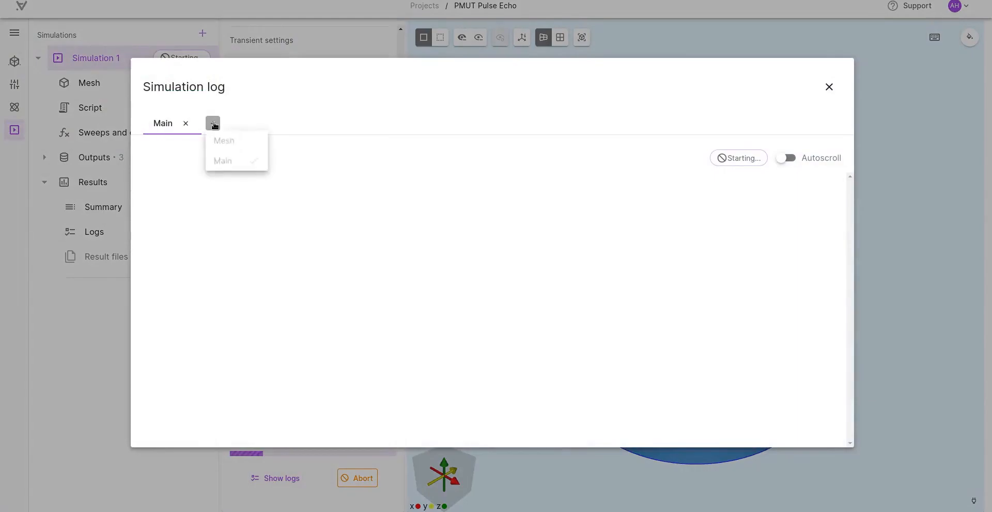
click(100, 315)
click(99, 315)
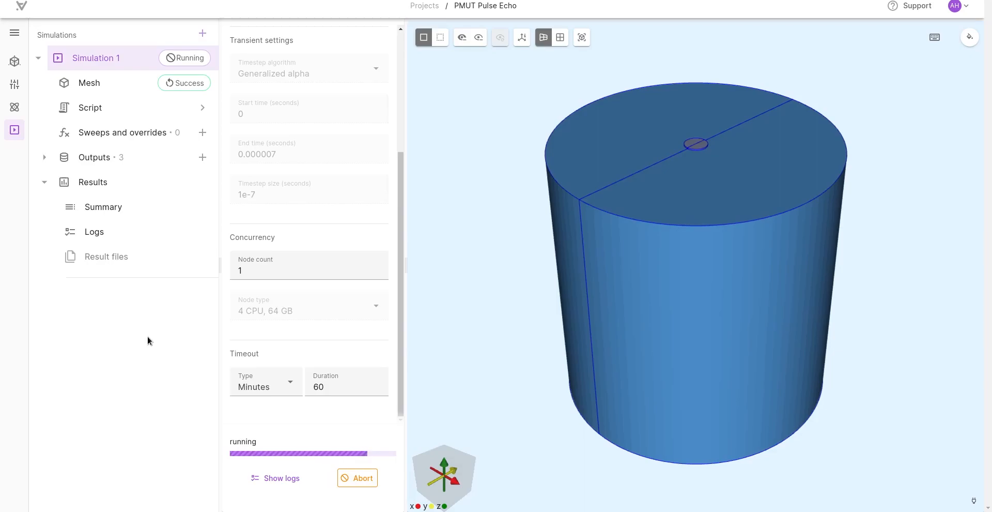
Step: Follow Simulation 1's main log with autoscroll enabled and examine the receive voltages printed at each timestep
click(277, 482)
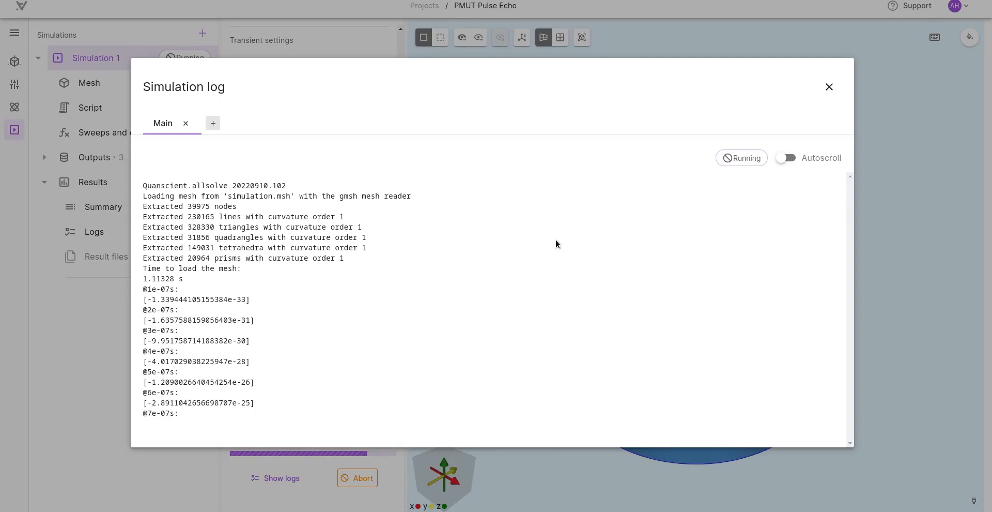
click(785, 157)
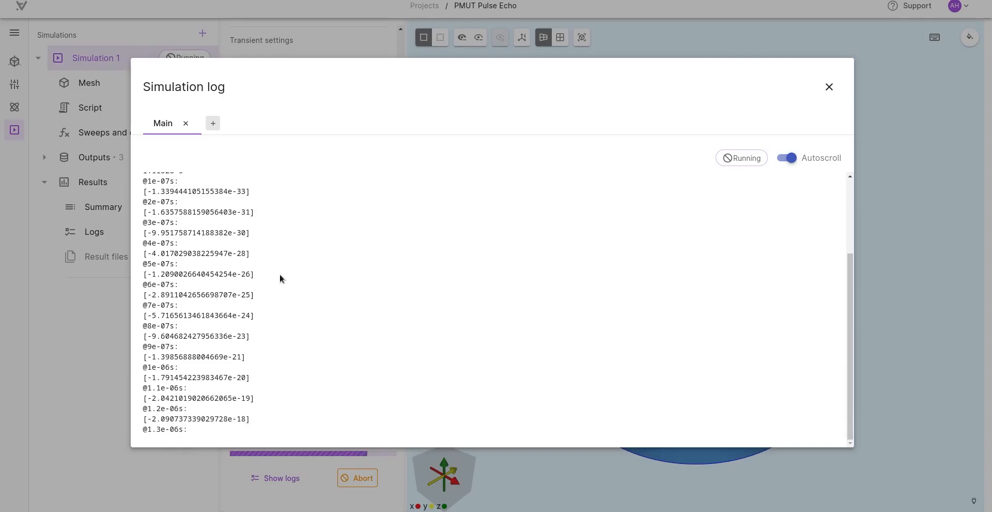
drag(149, 402, 251, 358)
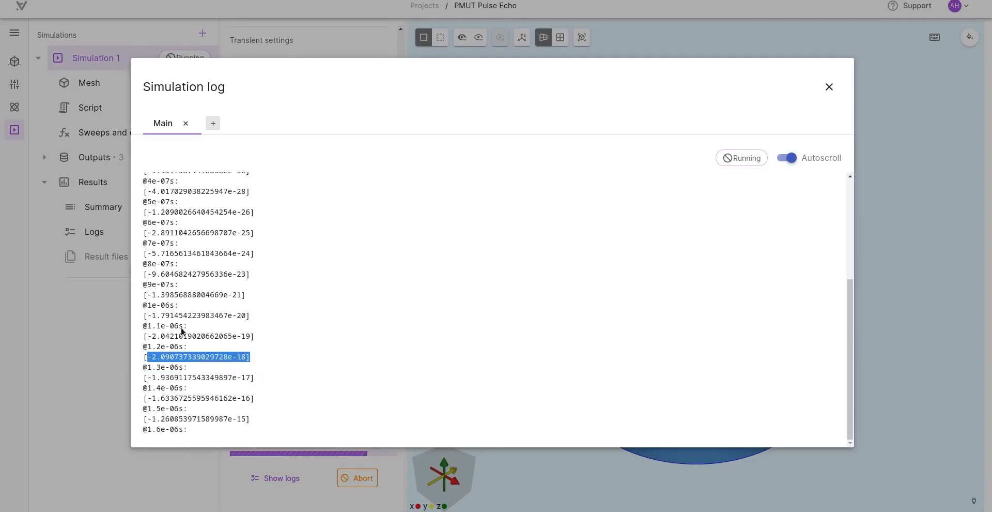
drag(148, 317, 247, 298)
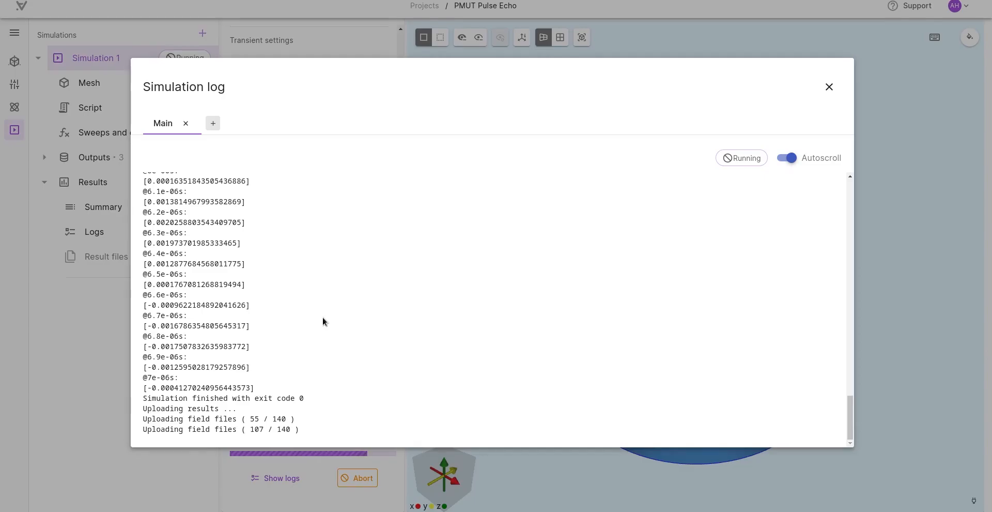
click(88, 333)
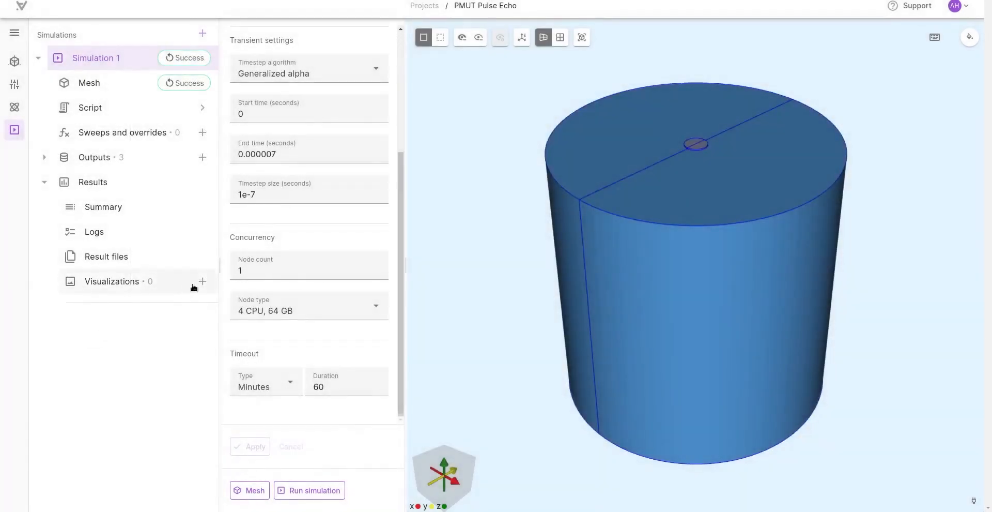
Step: Add a visualization of field p to Simulation 1's results, activate it and view the pressure slice face-on
click(204, 282)
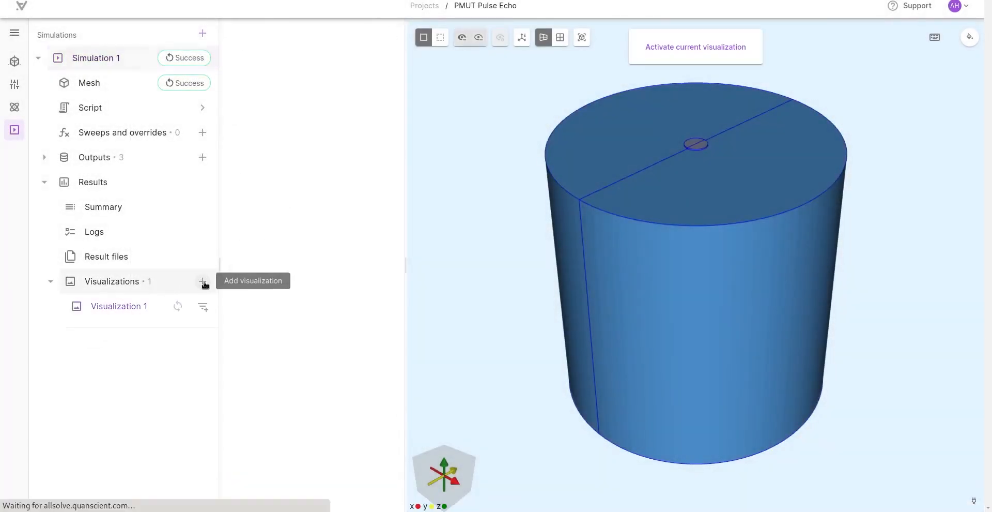
click(203, 306)
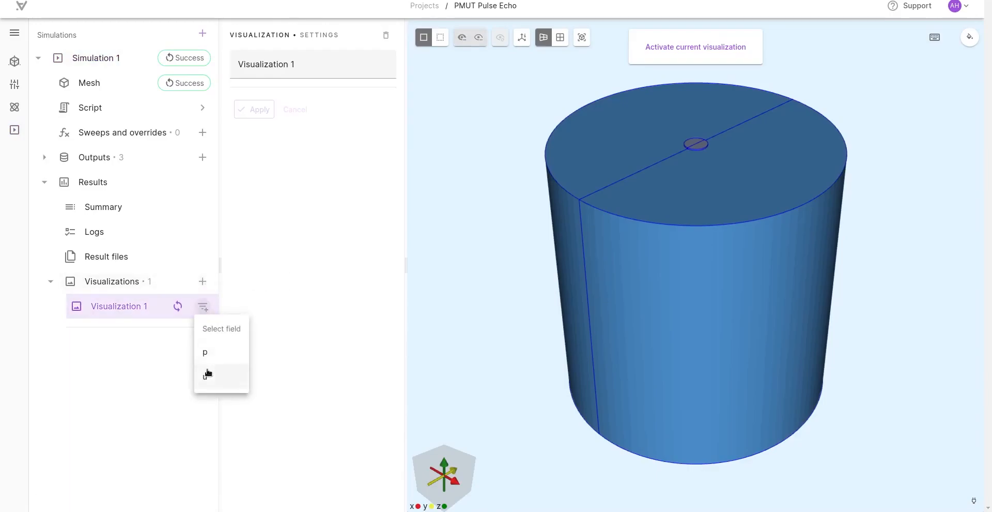
click(205, 352)
click(130, 326)
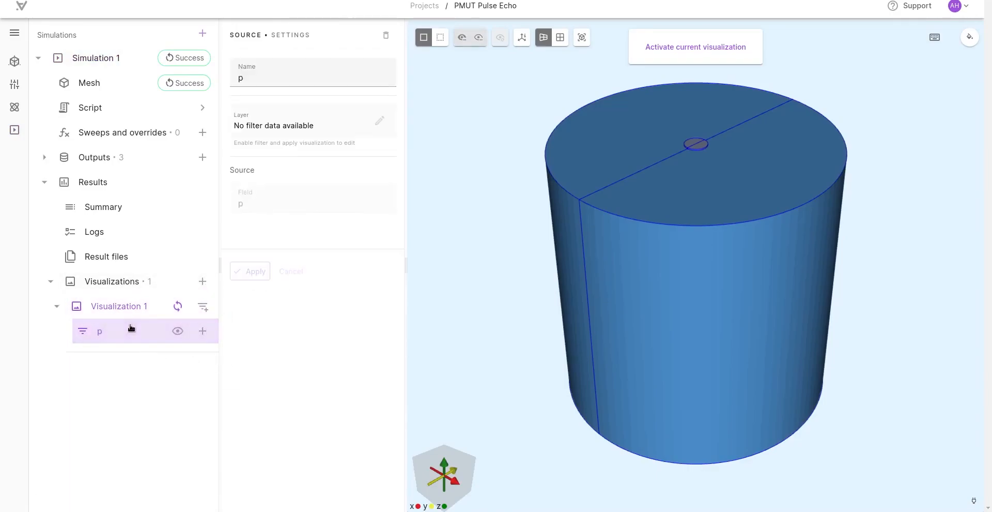
click(673, 46)
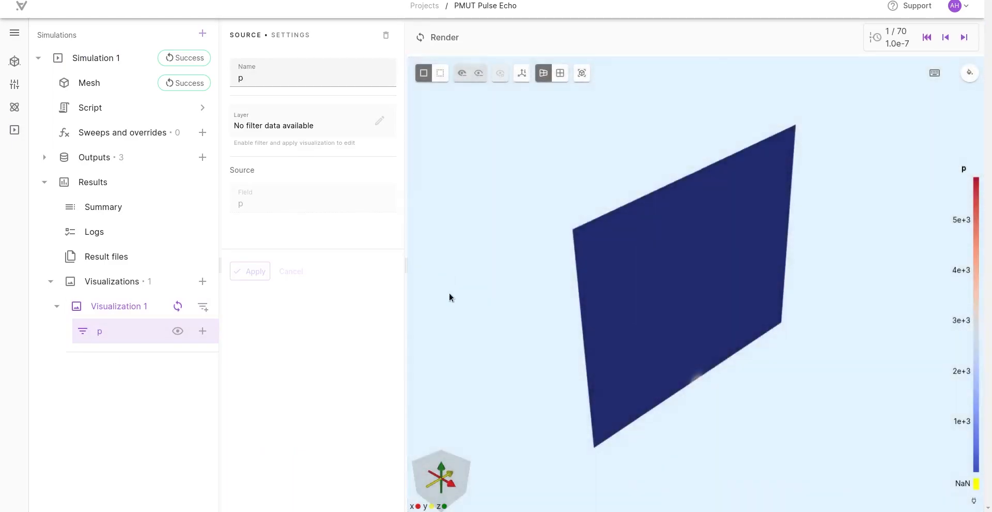
drag(438, 222, 395, 242)
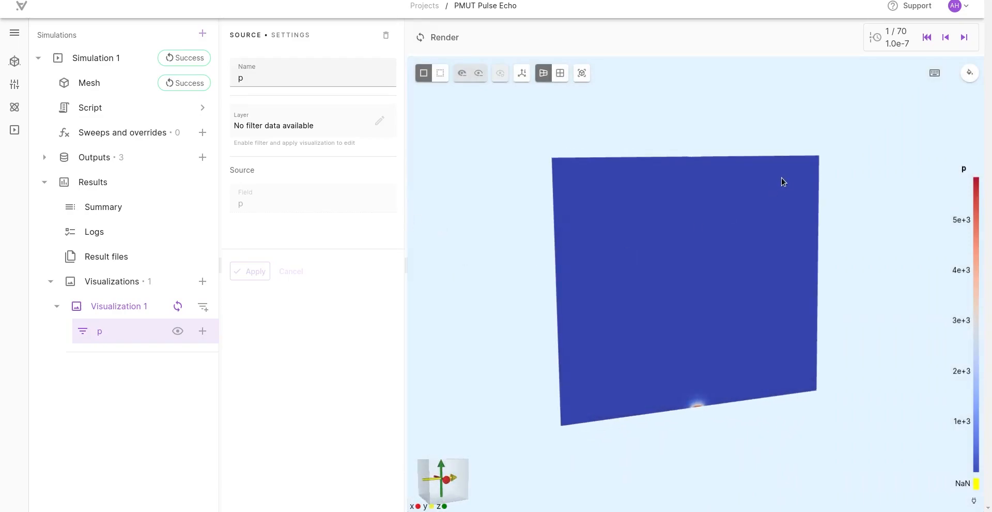
Step: Review the receive voltages in the simulation summary and visualize the result at time 0.0000035
click(110, 206)
scroll(409, 256, down, 2)
scroll(408, 256, down, 9)
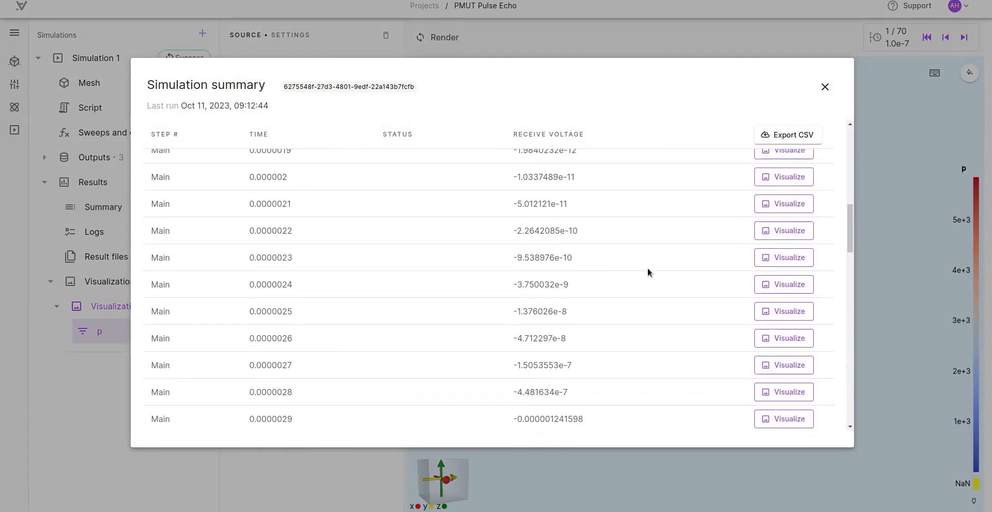
scroll(320, 336, down, 5)
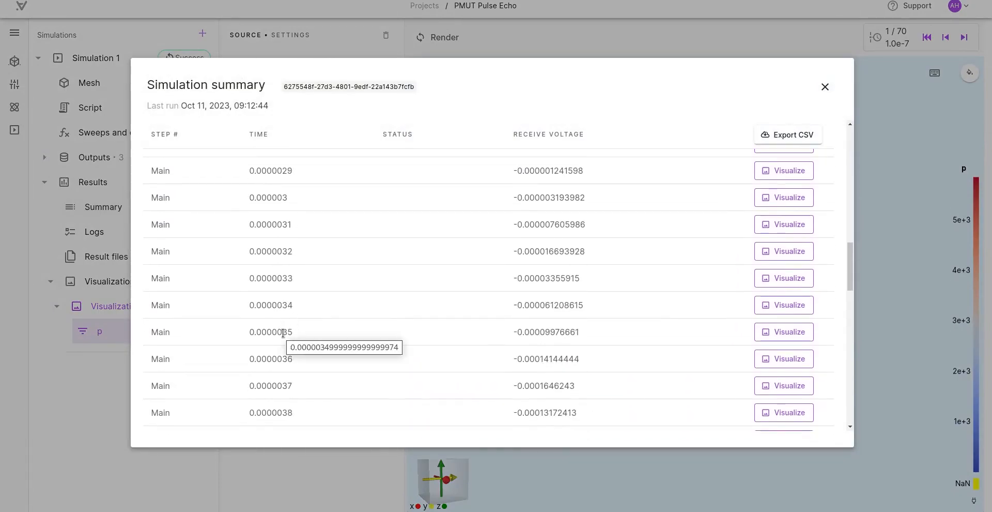
click(783, 333)
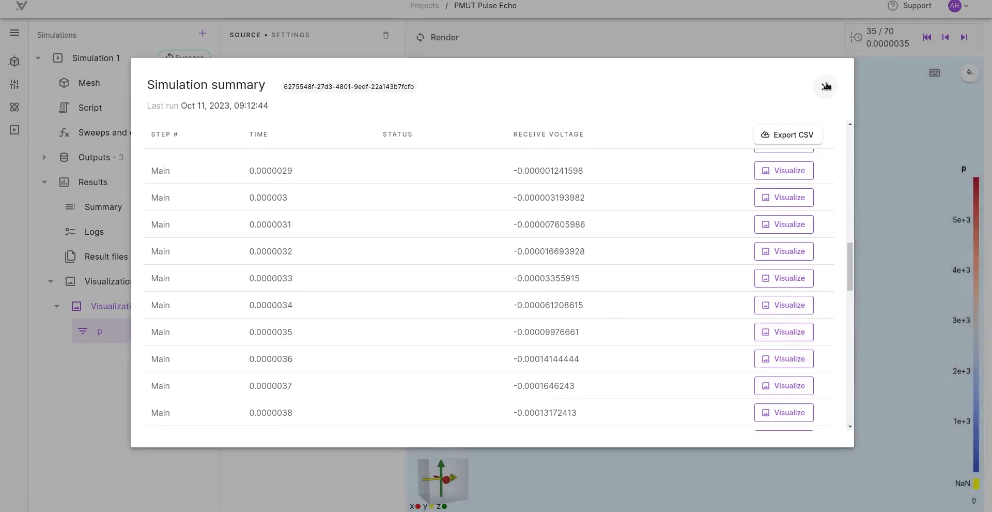
click(825, 86)
Step: Reset both the minimum and maximum of the p layer's color map range to the data limits
click(140, 308)
click(122, 331)
click(379, 124)
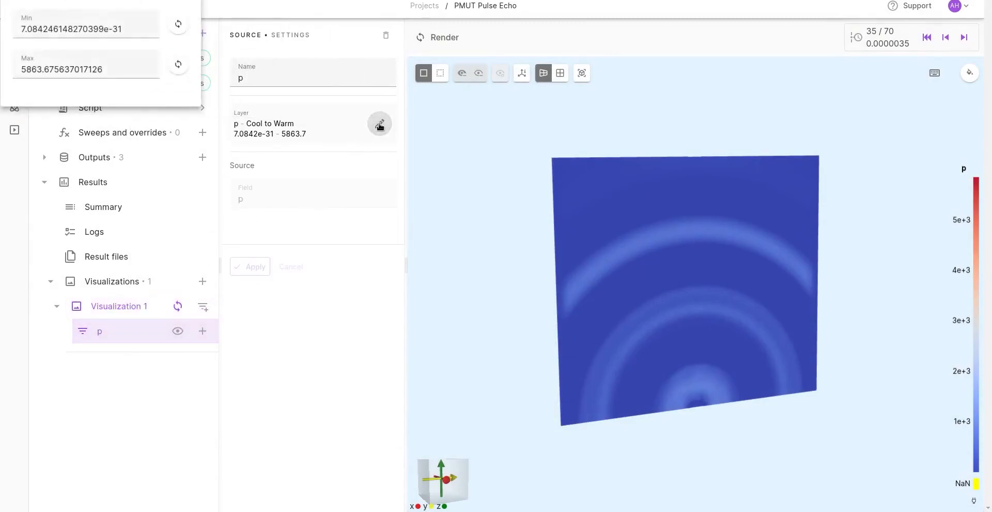
click(573, 164)
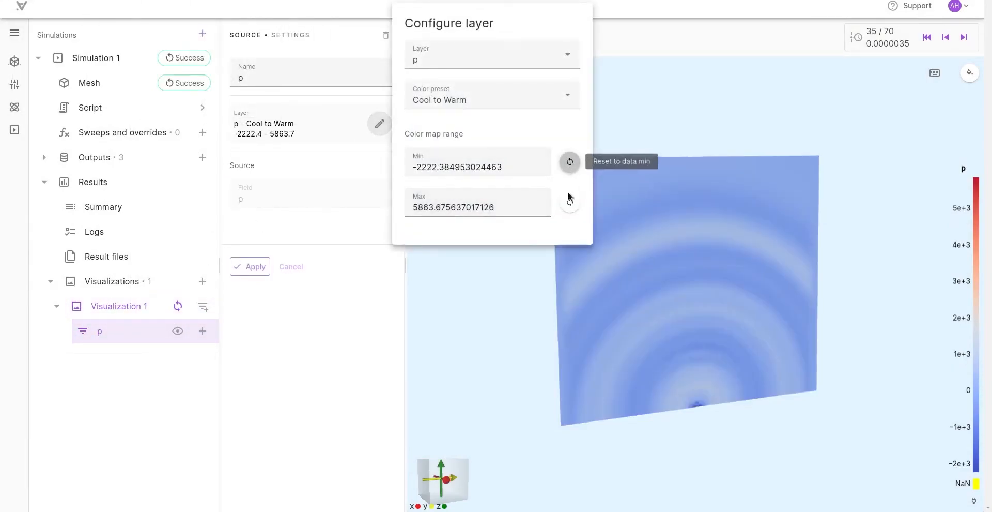
click(570, 200)
click(488, 304)
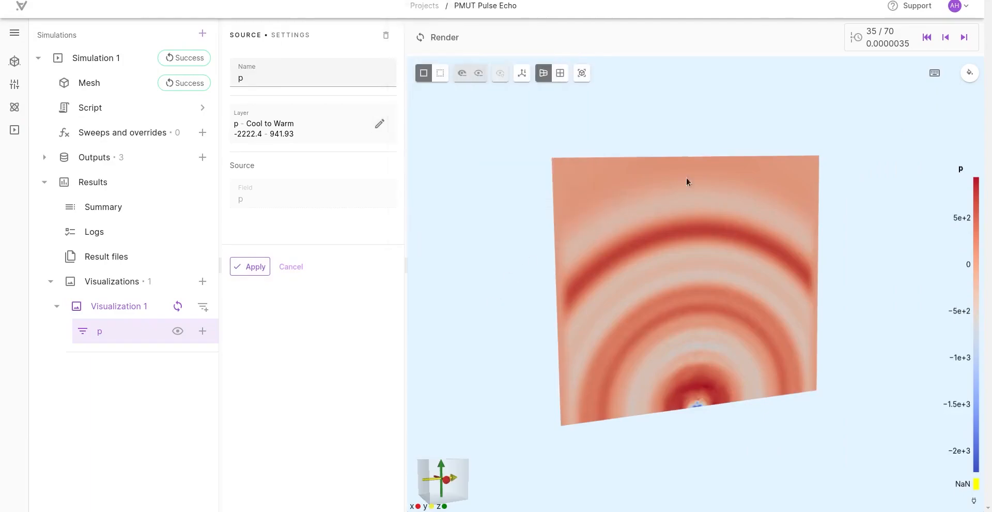
Step: Inspect the pressure slice face-on and advance the visualization to the timestep at 0.0000036
drag(530, 315, 465, 324)
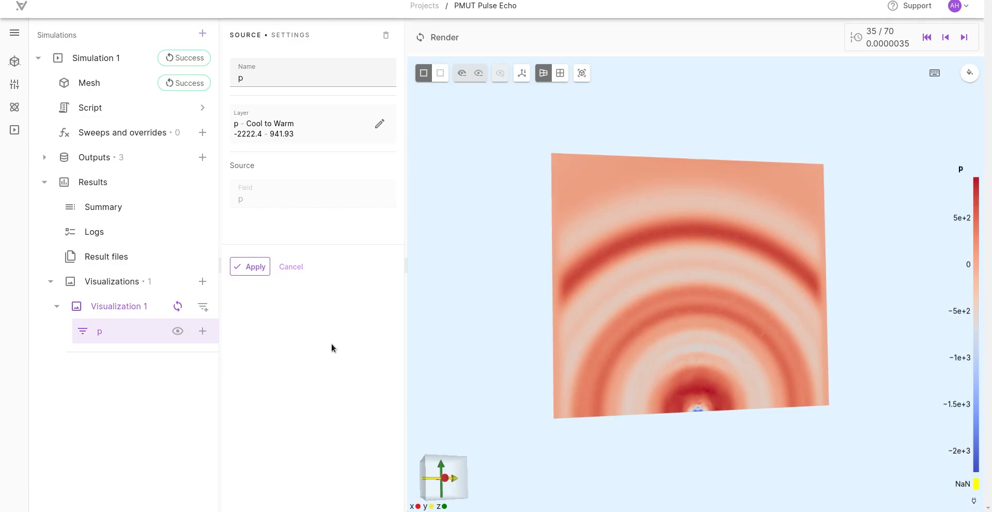
drag(472, 349, 487, 343)
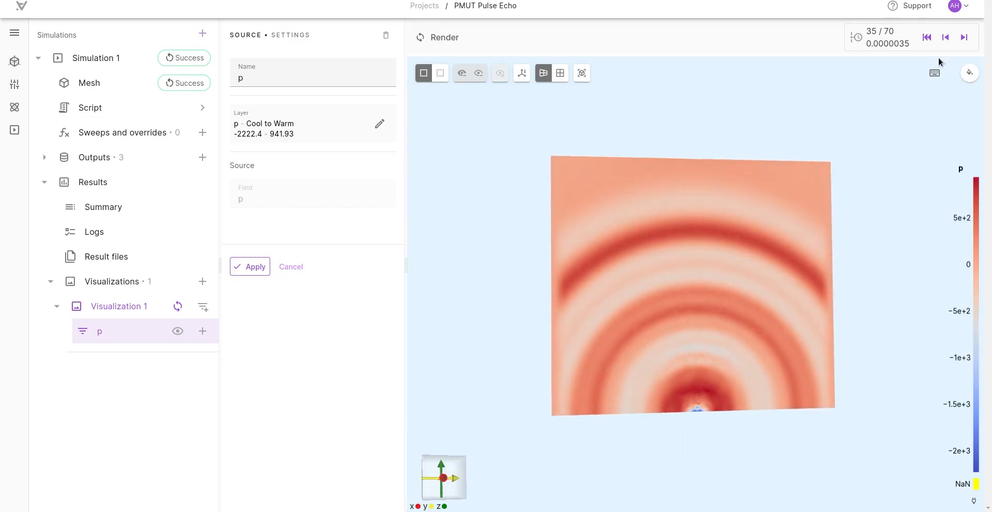
click(964, 37)
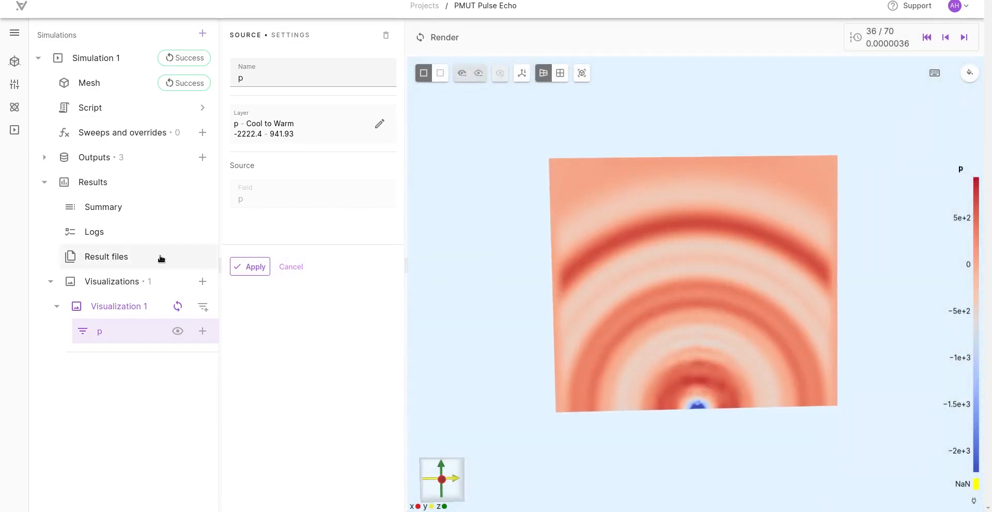
Step: Export the simulation summary's receive voltage table as a CSV file
click(113, 209)
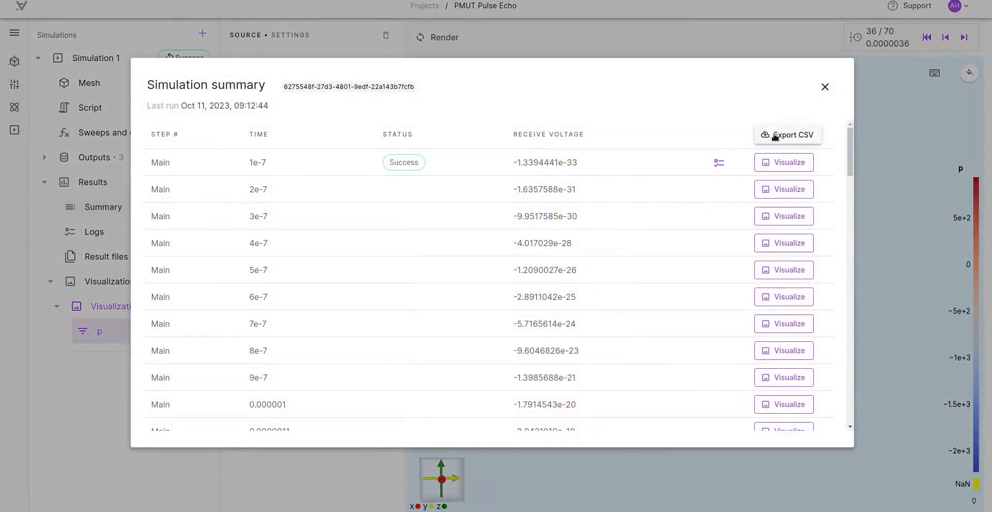
click(776, 135)
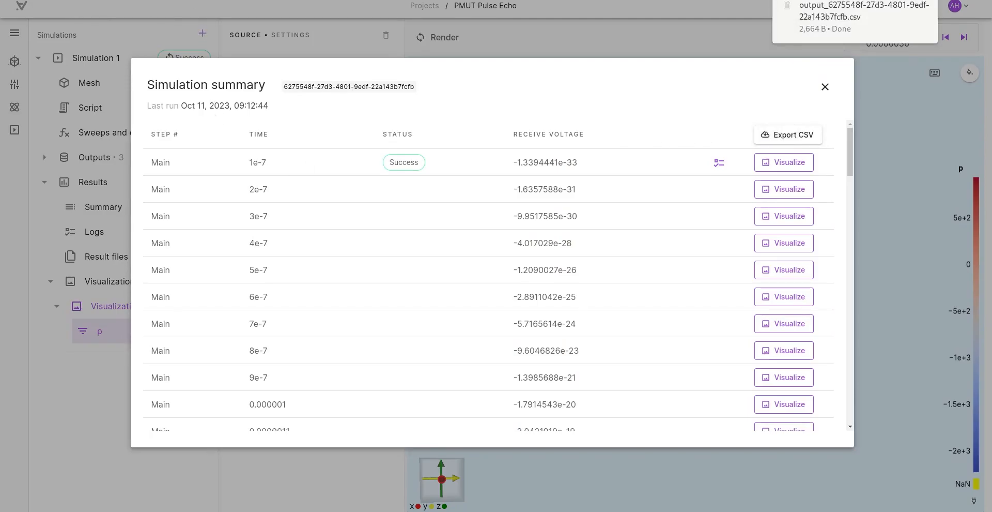
Step: Switch to Google Sheets and import output_Pulse receive 6 us.csv, replacing the spreadsheet and detecting the separator automatically
click(199, 0)
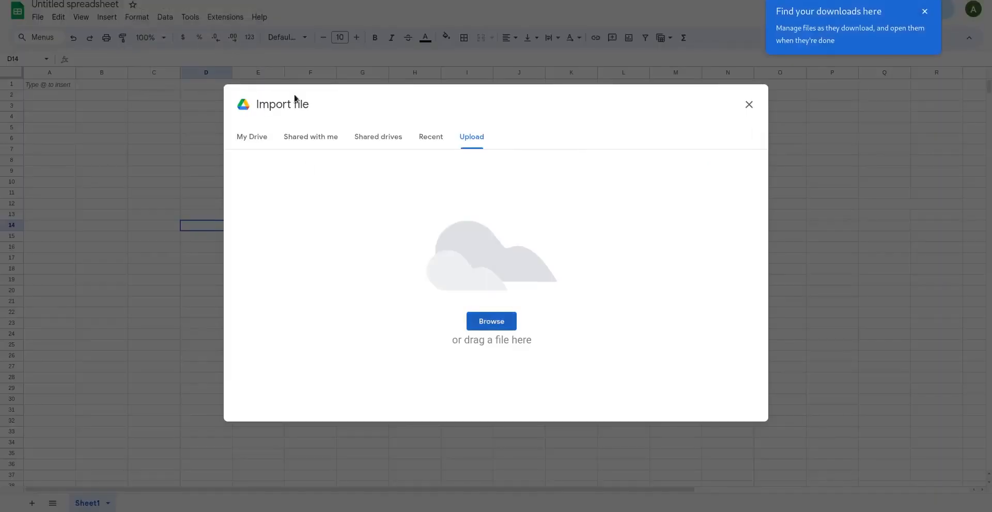
click(488, 321)
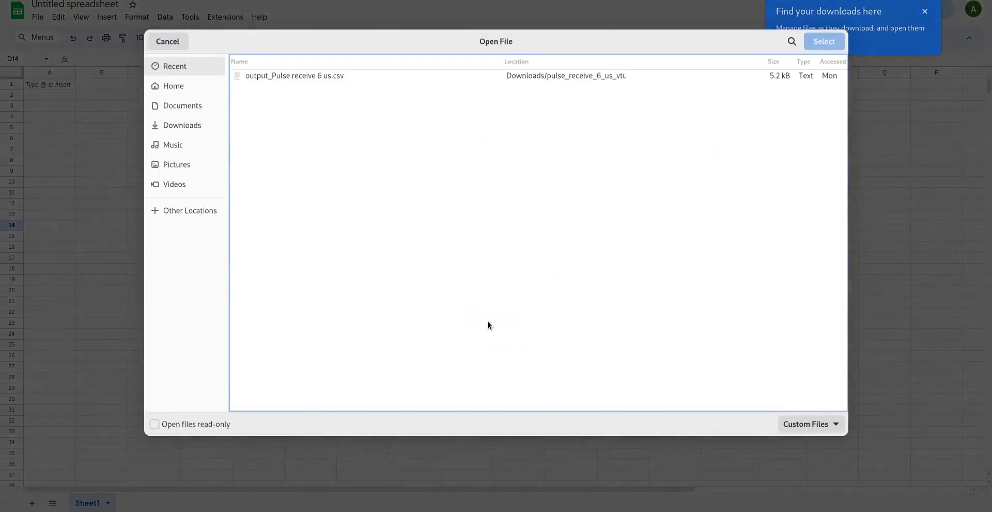
double_click(278, 70)
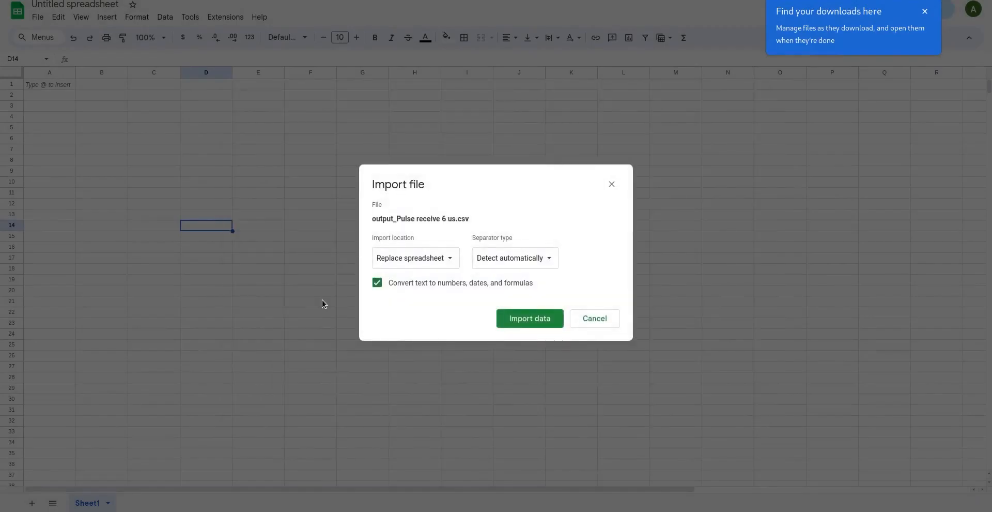
click(516, 319)
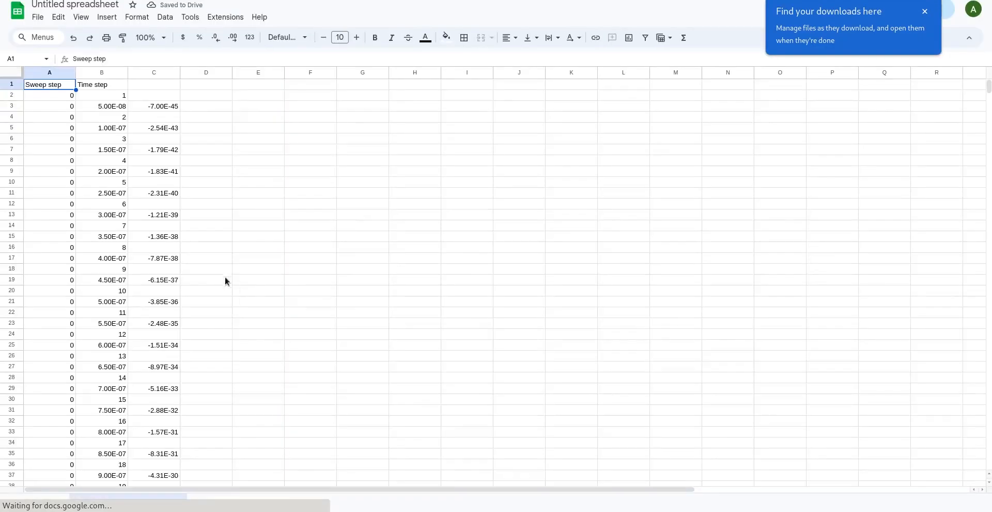
Step: Sort the sheet by column B in ascending order and insert a line chart from range B1:C120
right_click(107, 76)
click(165, 295)
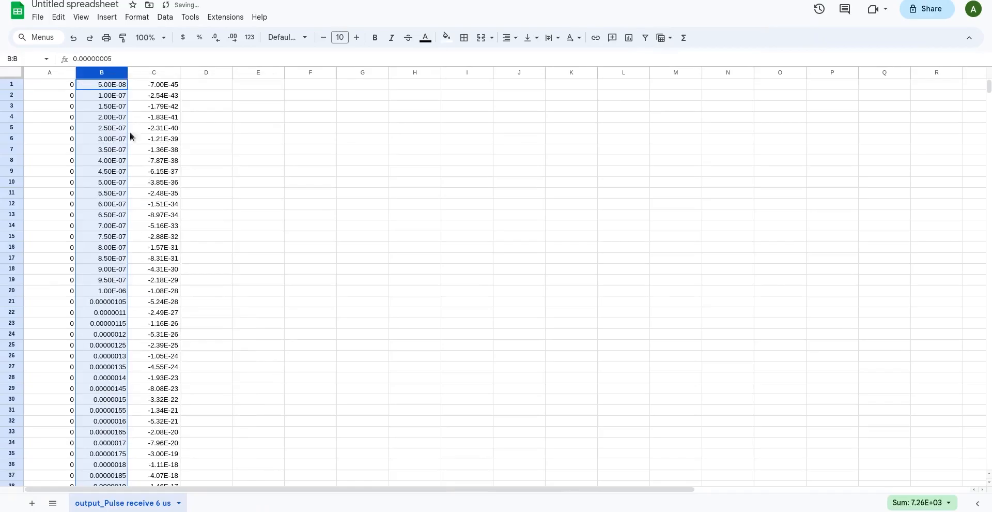
drag(107, 83, 172, 347)
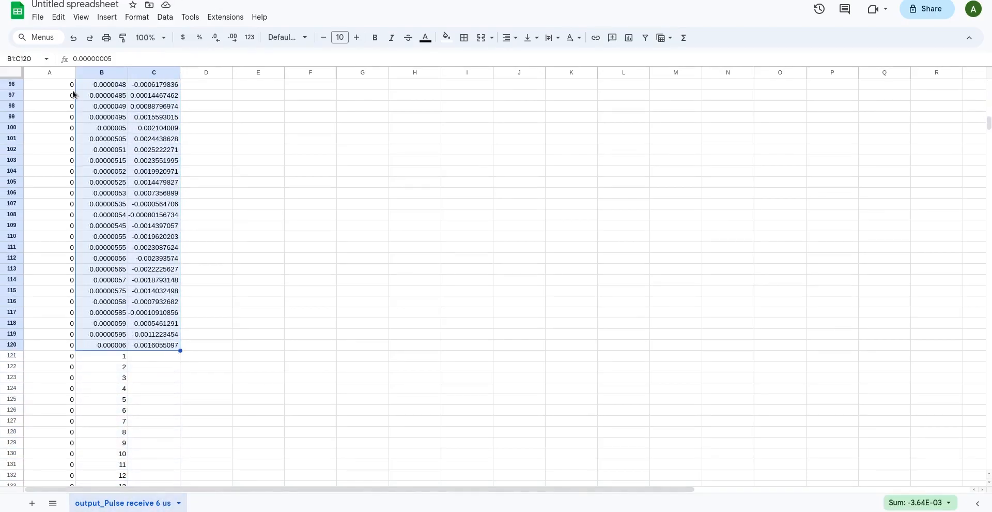
click(107, 17)
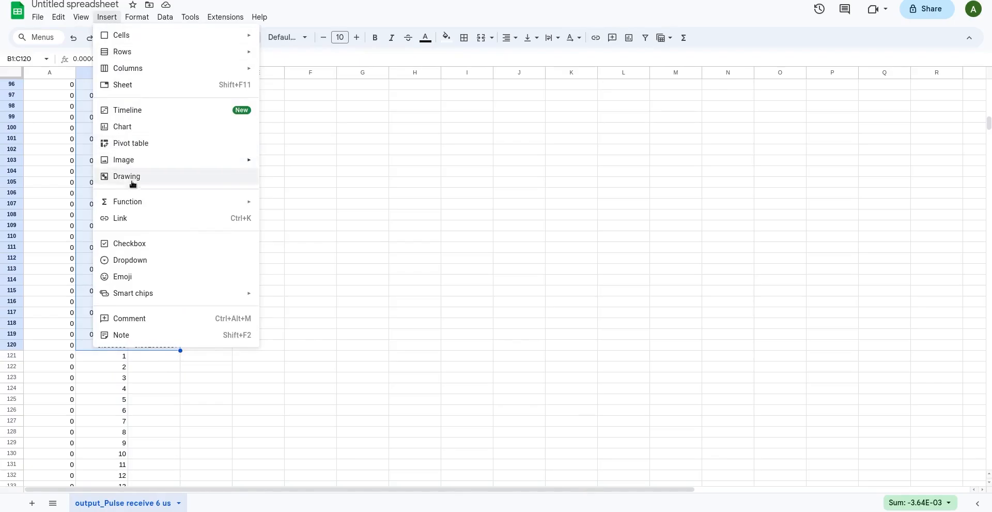
click(135, 128)
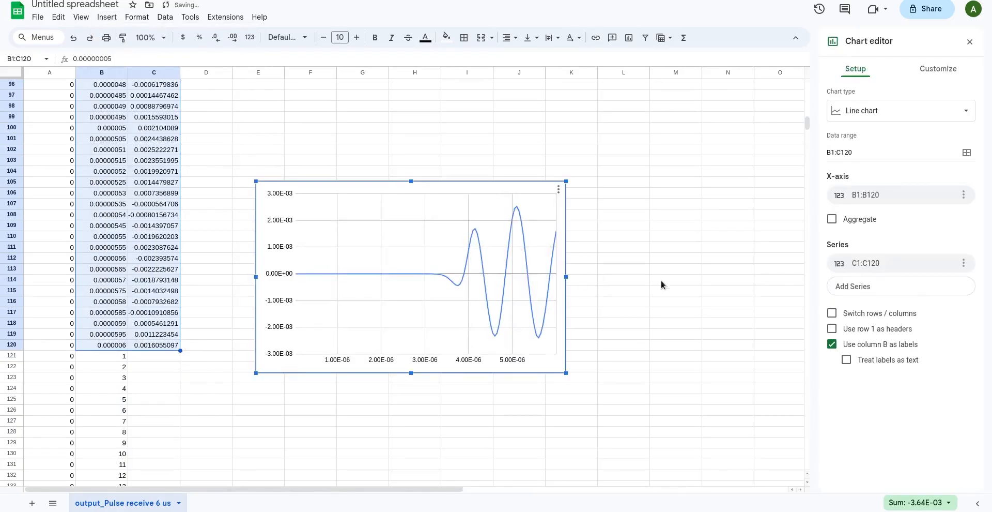